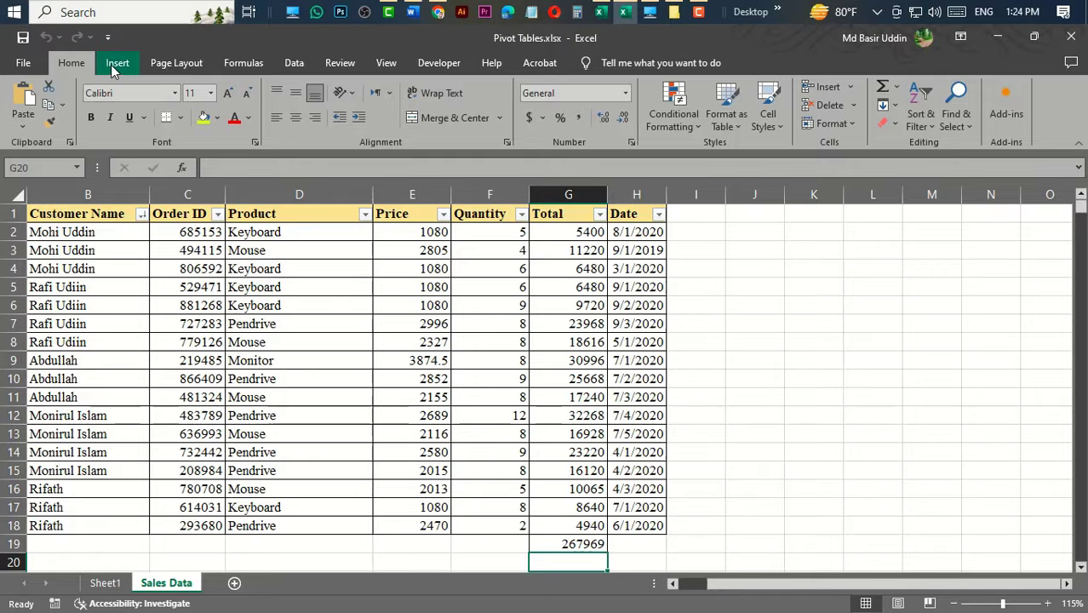
# Show the Insert commands above the Sales Data order table in Pivot Tables.xlsx
pyautogui.click(117, 65)
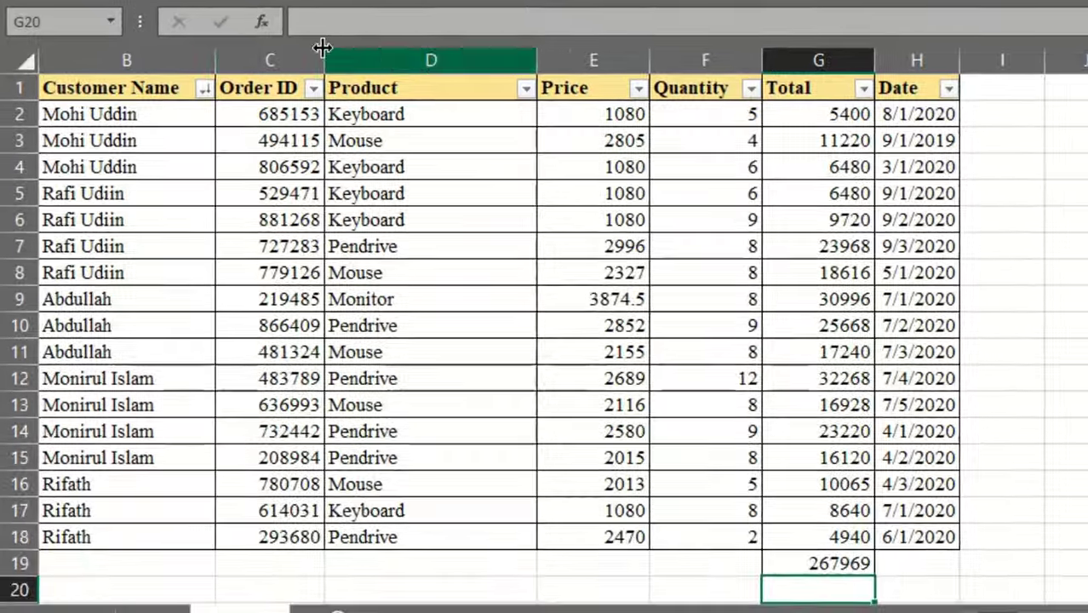
pyautogui.click(391, 325)
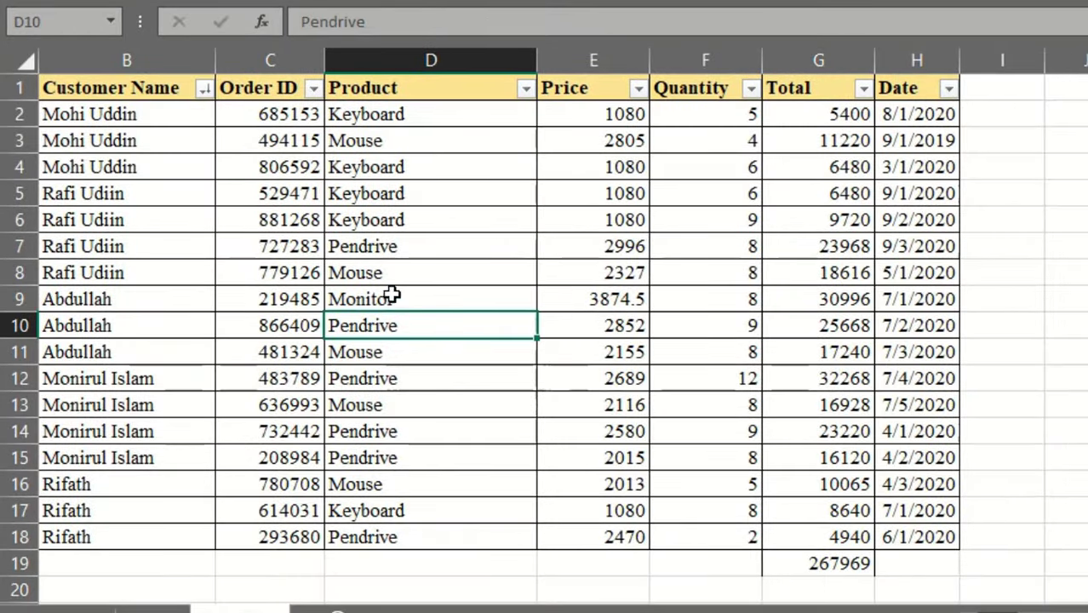
pyautogui.click(106, 85)
pyautogui.click(383, 201)
pyautogui.click(1081, 167)
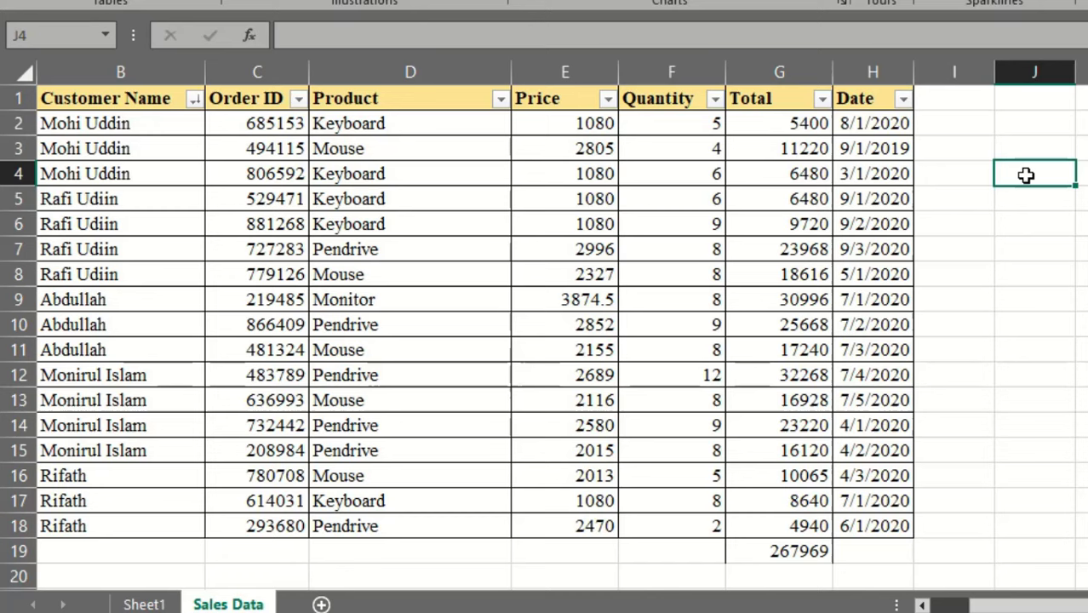
pyautogui.moveTo(1078, 167); pyautogui.dragTo(1087, 511)
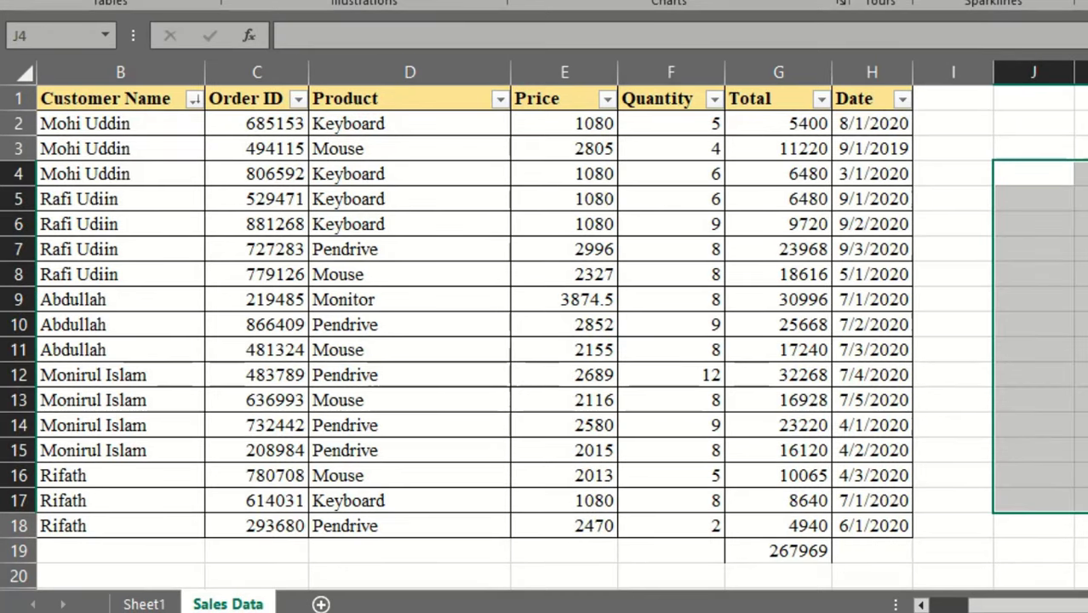
pyautogui.click(1087, 400)
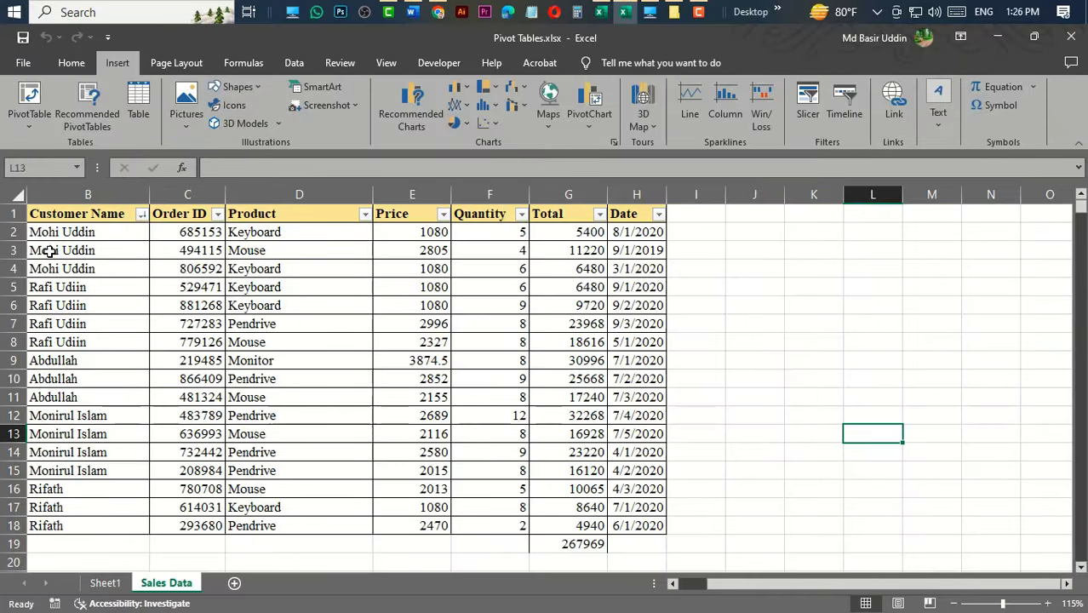
# Copy order rows B3:H13 onto a new worksheet at E13, then return to Sales Data
pyautogui.moveTo(49, 251); pyautogui.dragTo(617, 425)
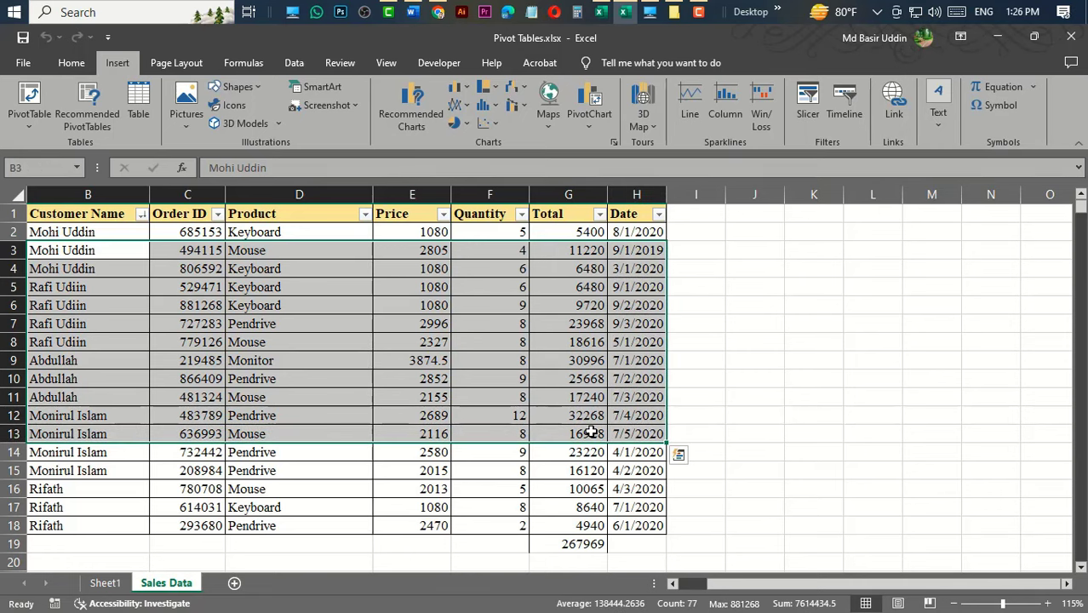
pyautogui.hotkey('ctrl', 'c')
pyautogui.click(234, 582)
pyautogui.click(265, 401)
pyautogui.hotkey('ctrl', 'v')
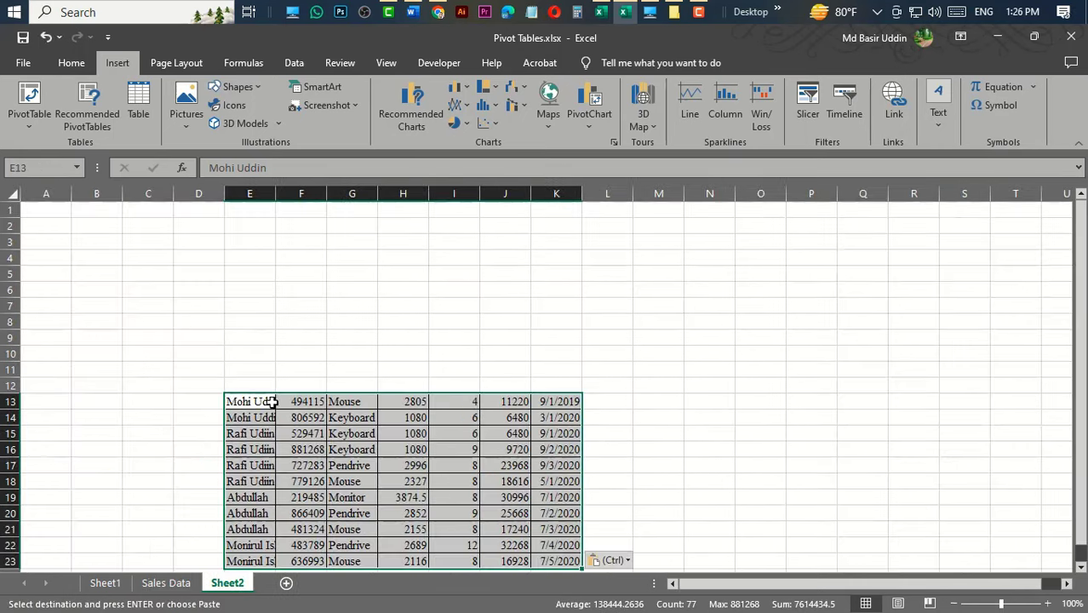
pyautogui.click(166, 583)
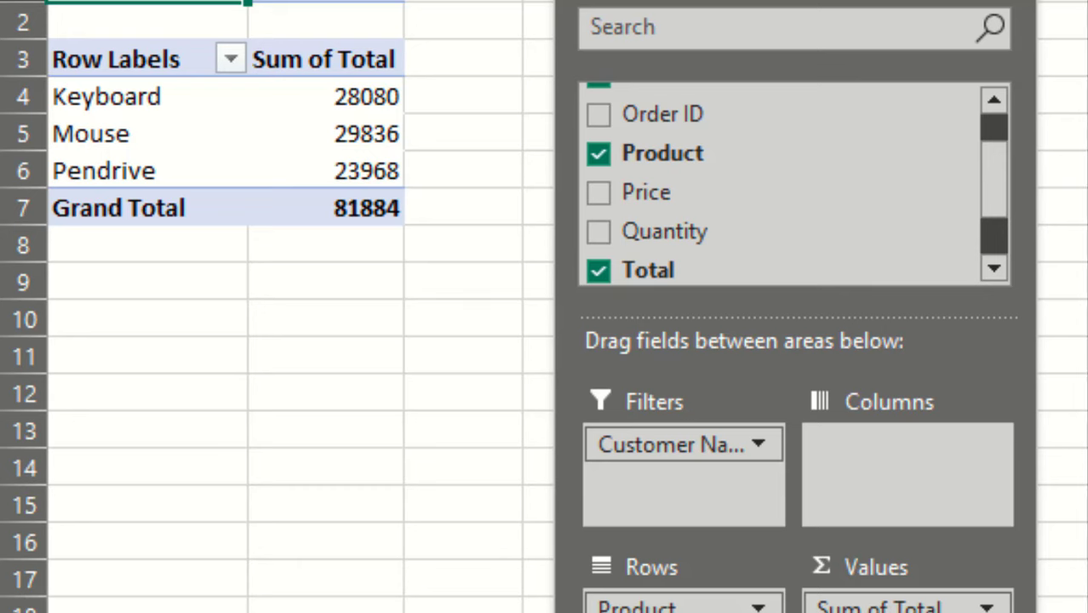
# Copy B3:H13 again and paste it at E13 on another new Sheet2
pyautogui.moveTo(34, 250); pyautogui.dragTo(616, 424)
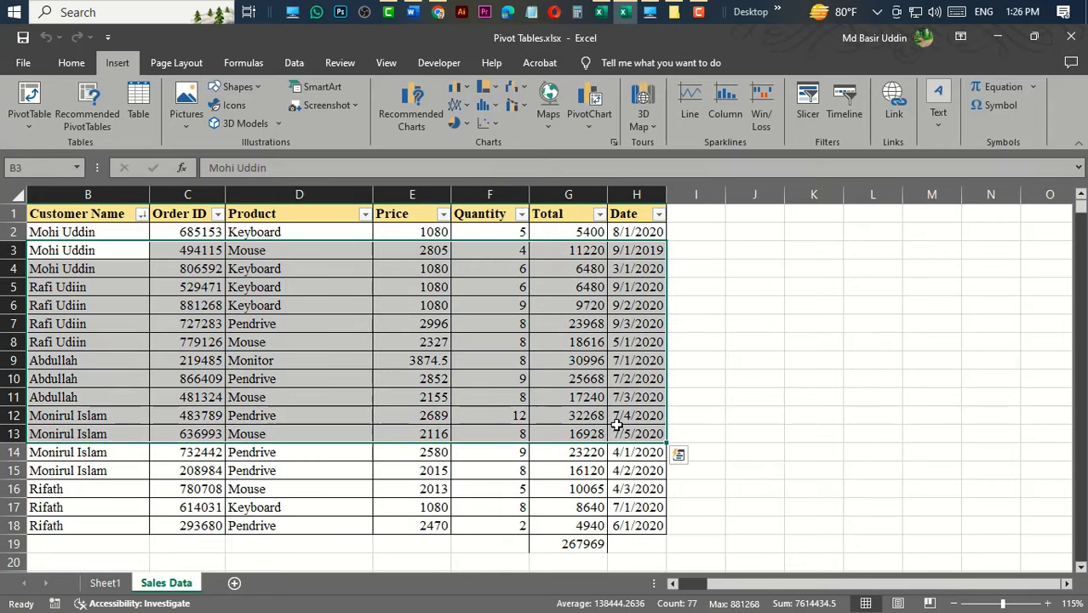
pyautogui.hotkey('ctrl', 'c')
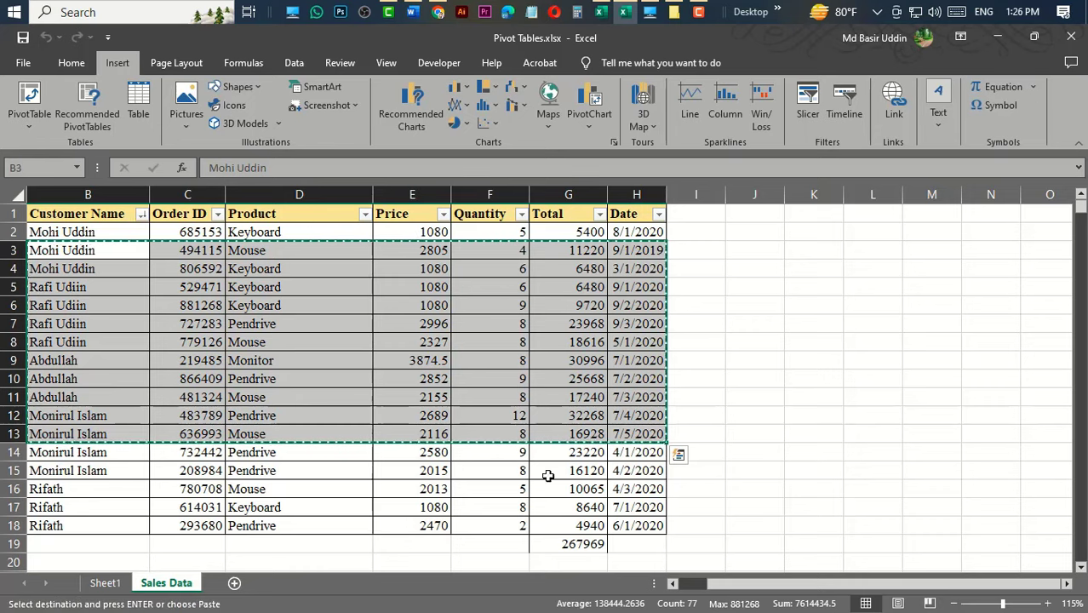
pyautogui.moveTo(34, 249); pyautogui.dragTo(616, 424)
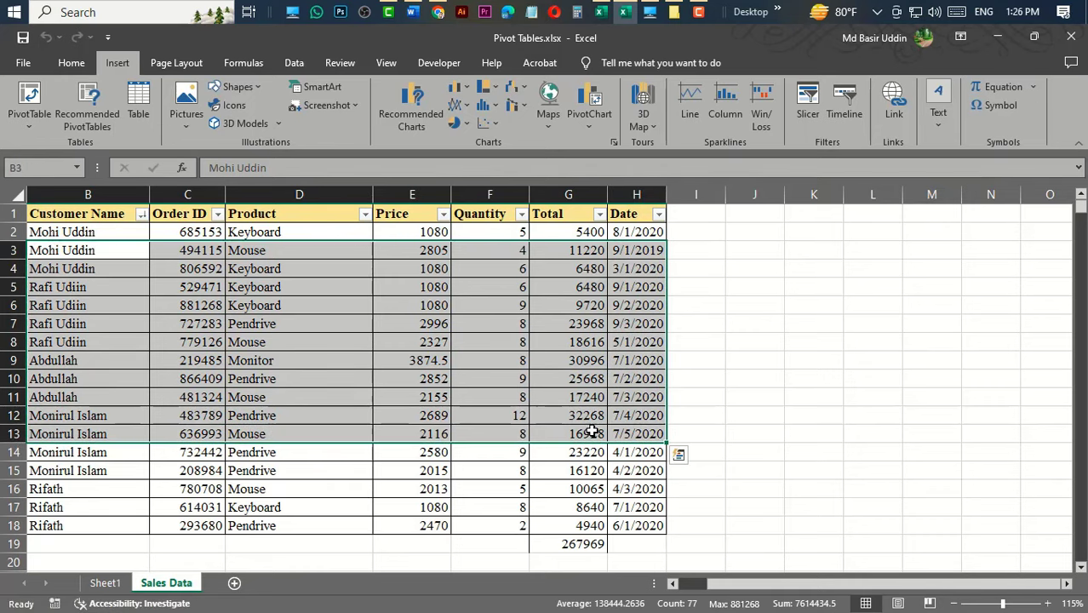
pyautogui.hotkey('ctrl', 'c')
pyautogui.click(234, 583)
pyautogui.click(267, 401)
pyautogui.hotkey('ctrl', 'v')
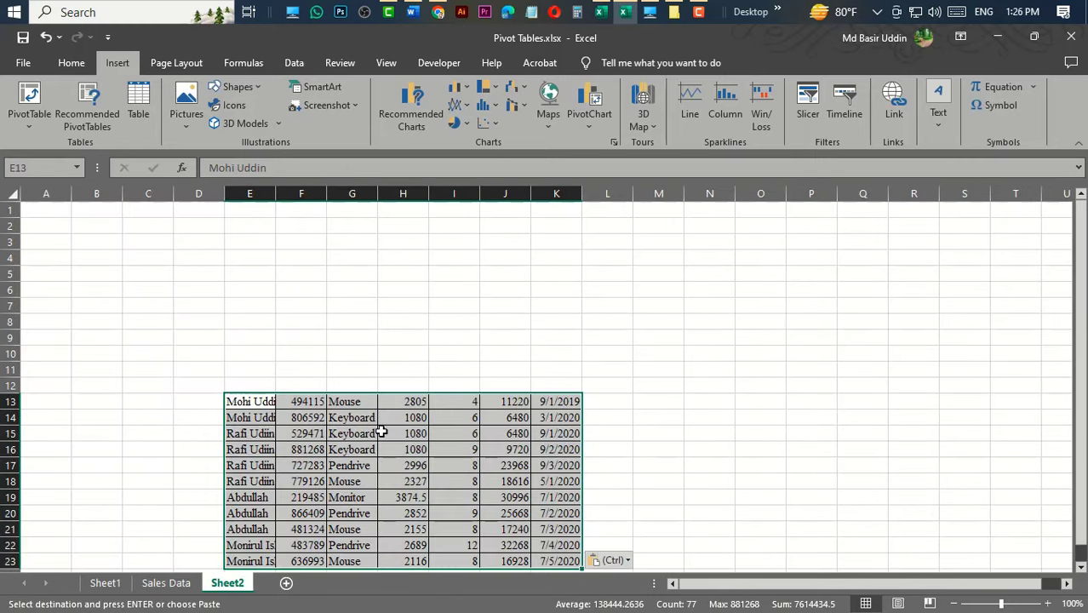
pyautogui.click(454, 514)
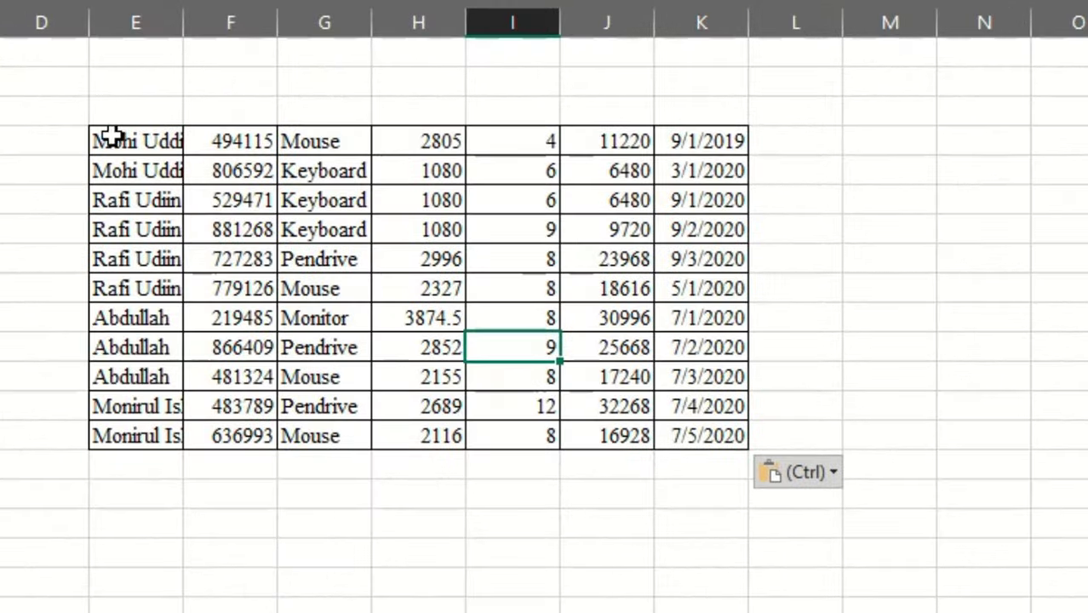
# Open Create Table for the pasted range $E$13:$K$23 using Ctrl+T
pyautogui.moveTo(113, 136); pyautogui.dragTo(683, 426)
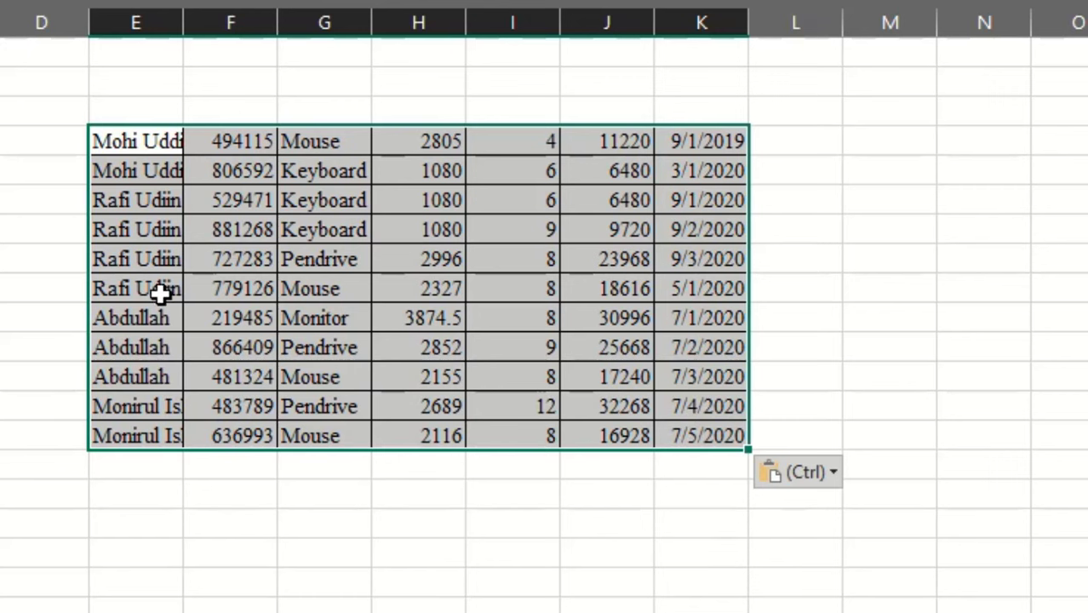
pyautogui.click(145, 167)
pyautogui.moveTo(264, 259); pyautogui.dragTo(362, 298)
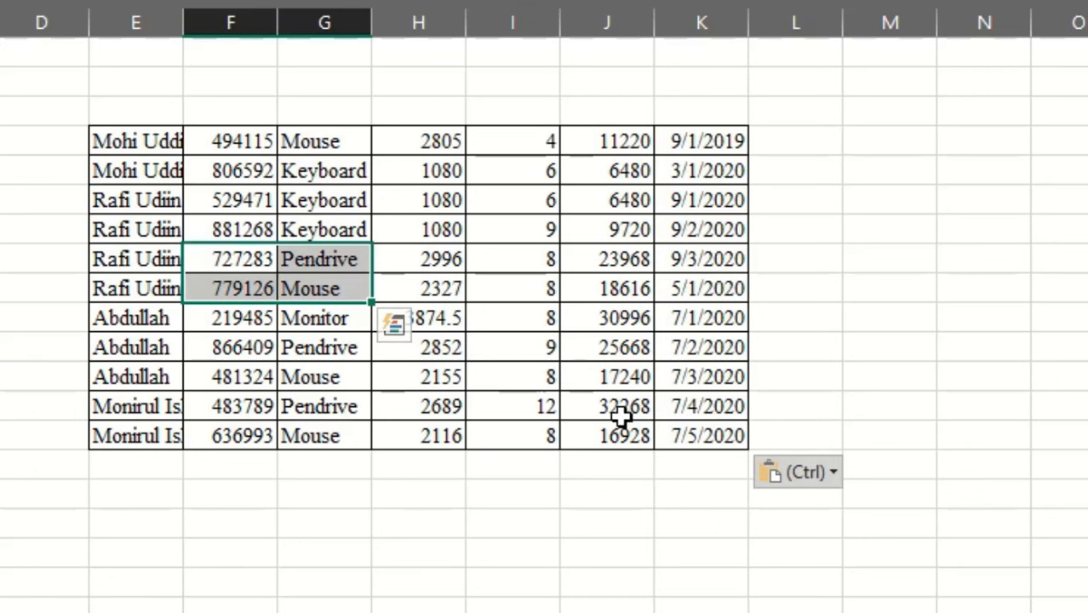
pyautogui.click(262, 342)
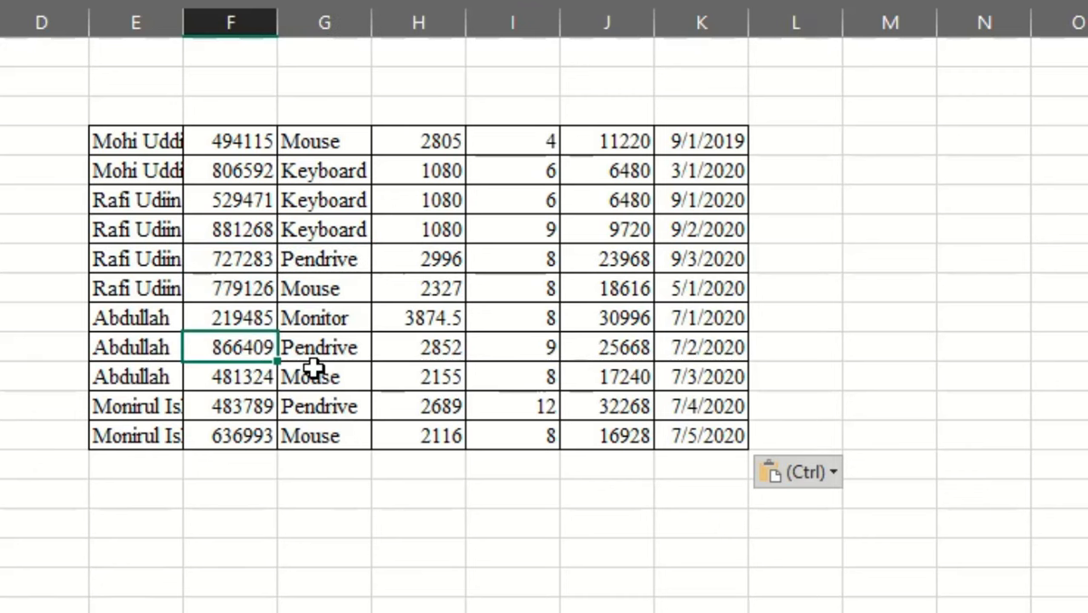
pyautogui.hotkey('ctrl', 't')
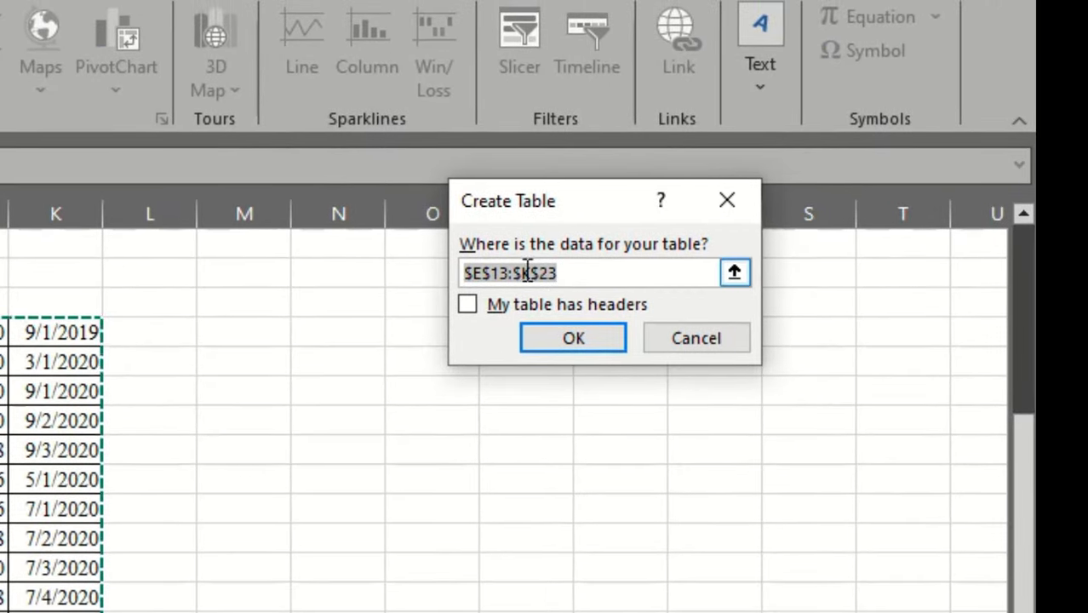
# Create the E13:K23 table, then on Sales Data delete the Total grand-total cell
pyautogui.click(582, 337)
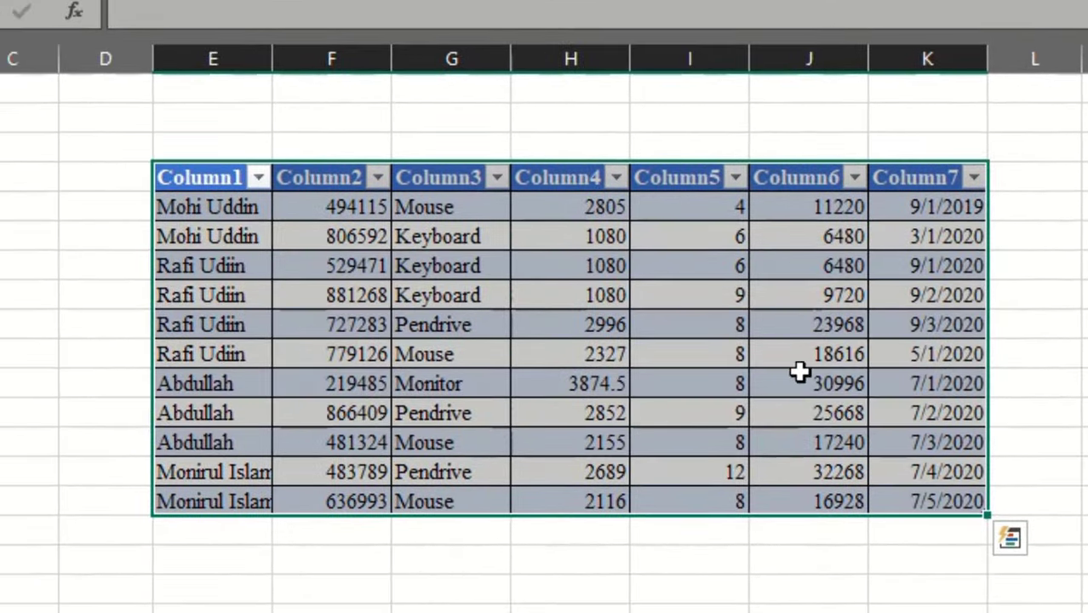
pyautogui.click(339, 332)
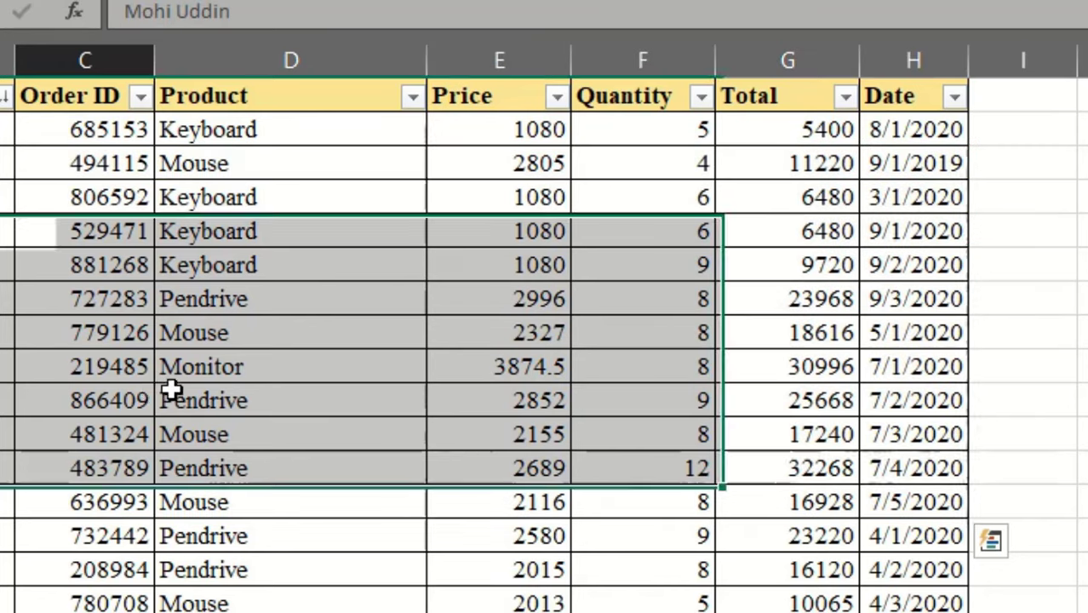
pyautogui.click(143, 395)
pyautogui.moveTo(6, 95); pyautogui.dragTo(945, 610)
pyautogui.click(788, 610)
pyautogui.press('Delete')
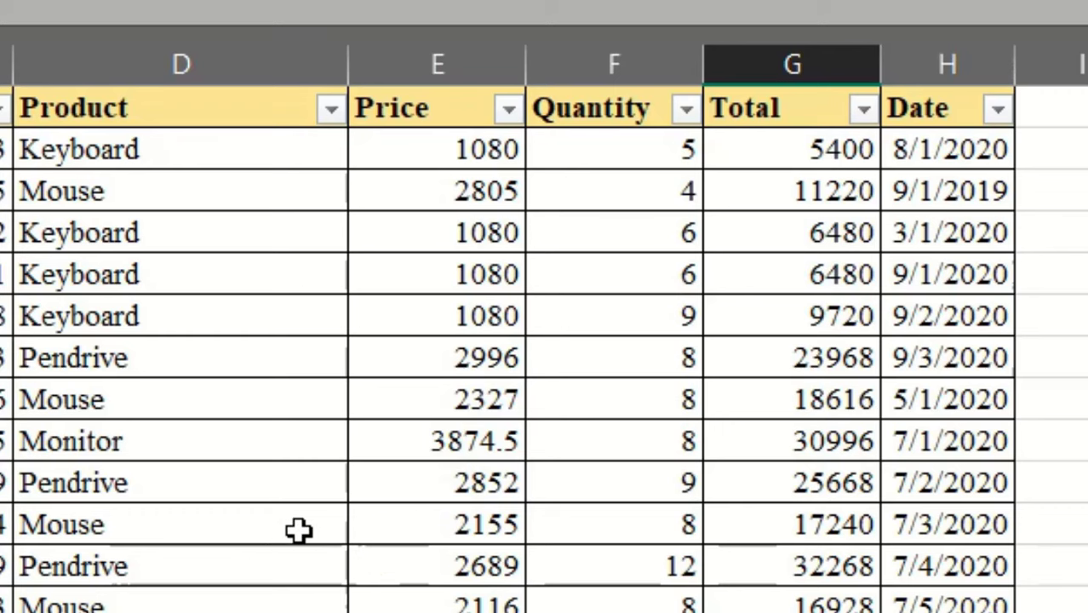
pyautogui.click(99, 402)
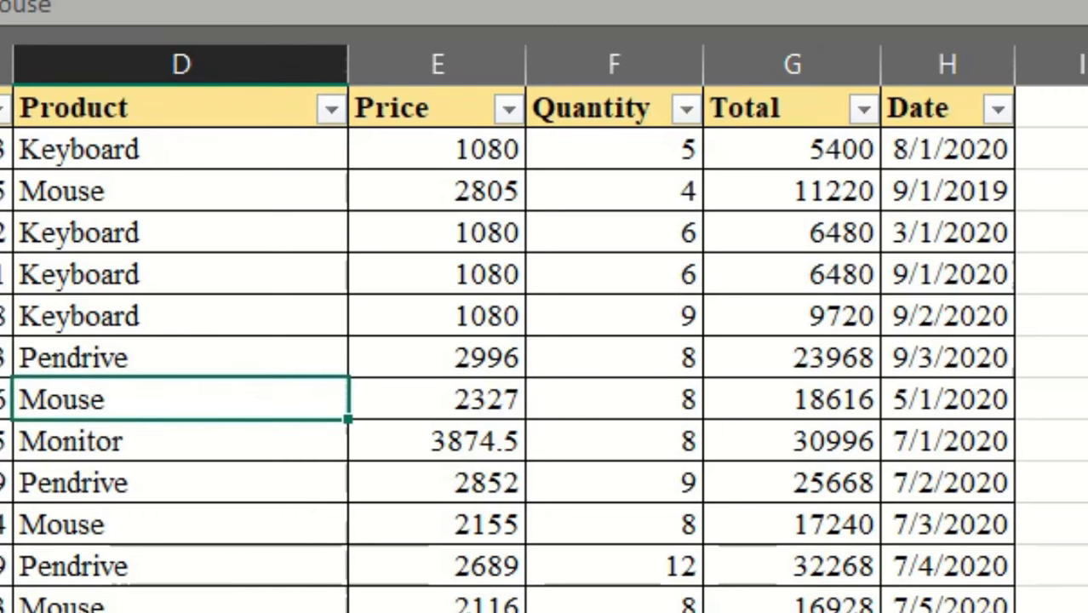
pyautogui.click(249, 477)
pyautogui.click(322, 609)
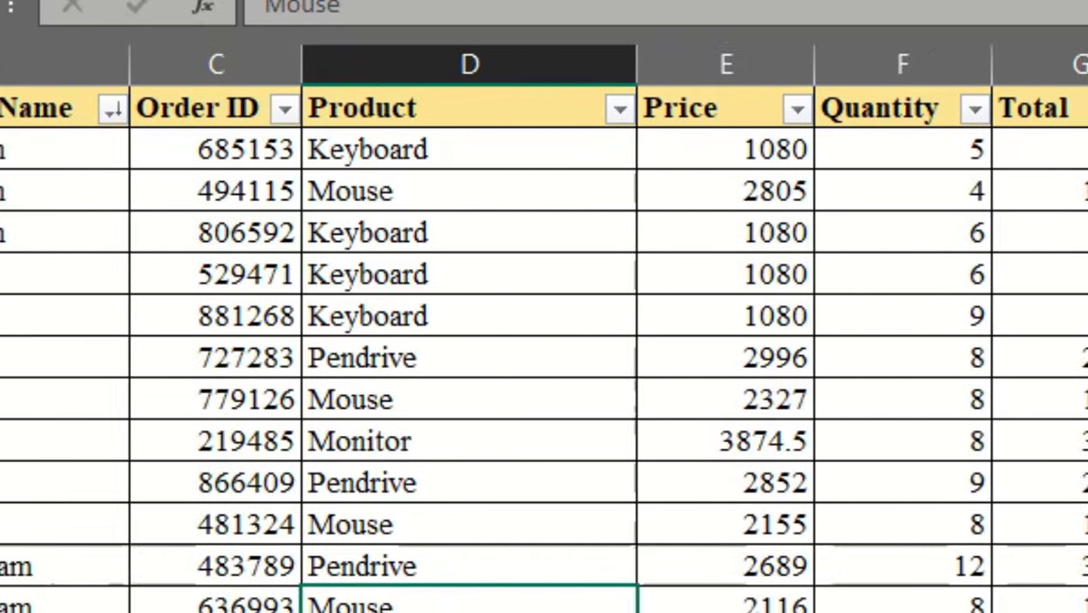
pyautogui.click(400, 612)
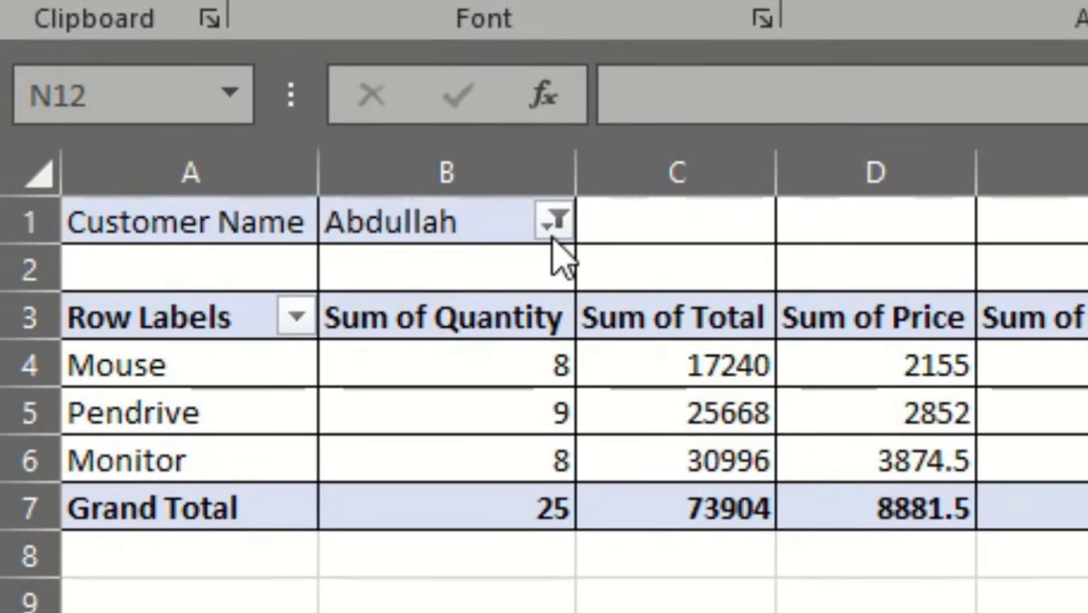
pyautogui.click(558, 223)
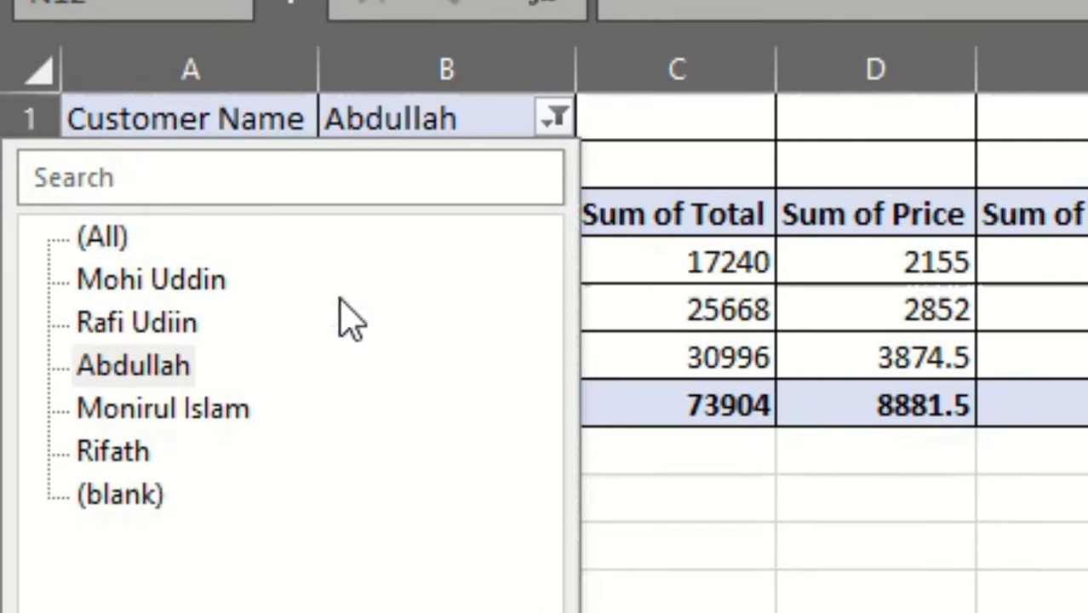
pyautogui.press('Escape')
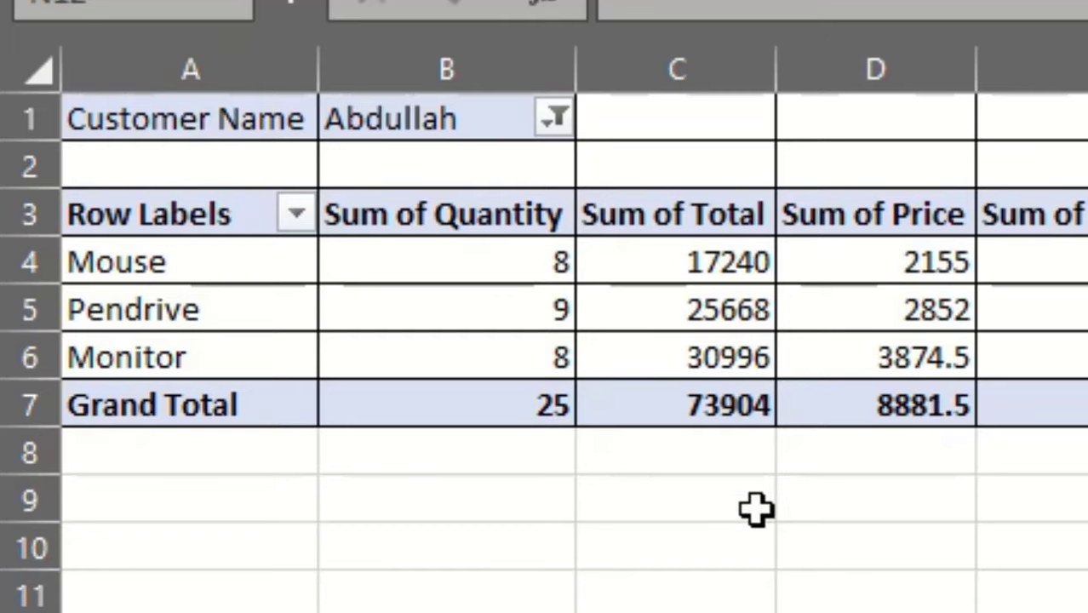
pyautogui.click(741, 611)
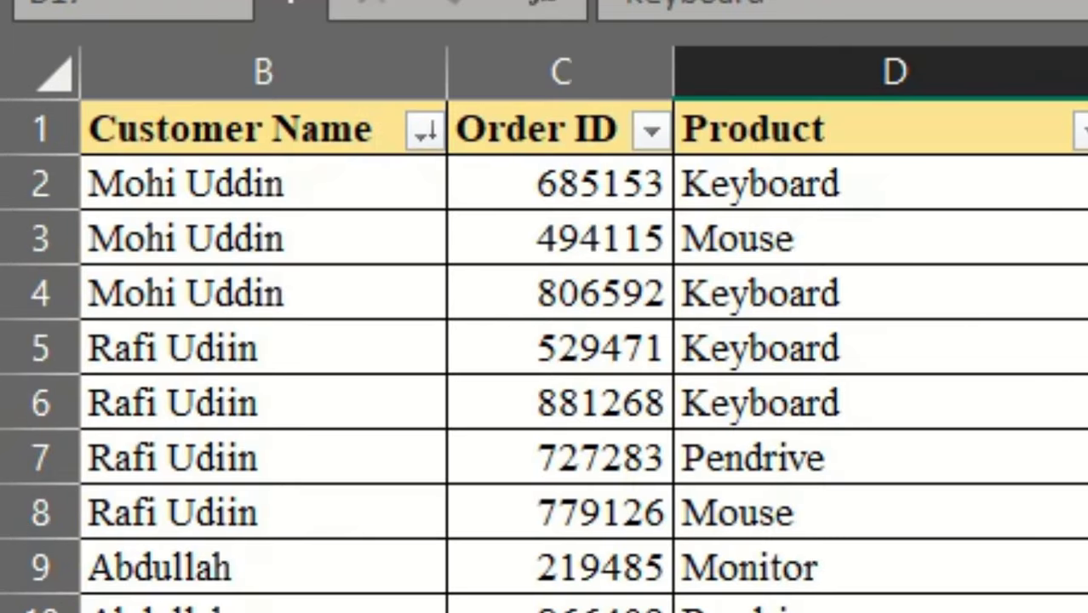
# Inspect the product entries in D3–D8 and the first order's customer, quantity and date
pyautogui.click(768, 521)
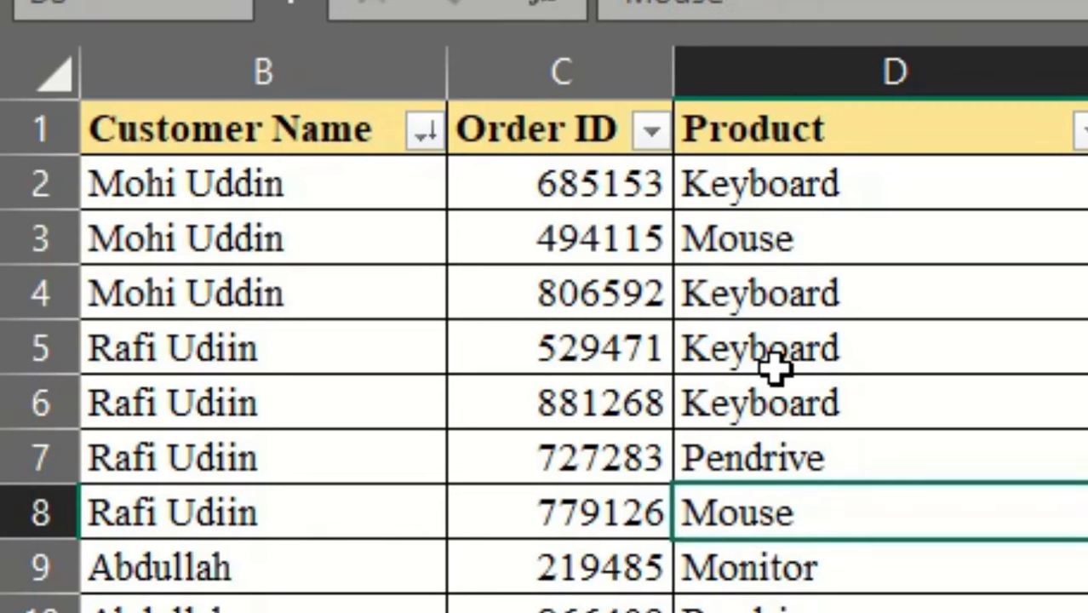
pyautogui.click(773, 362)
pyautogui.click(743, 229)
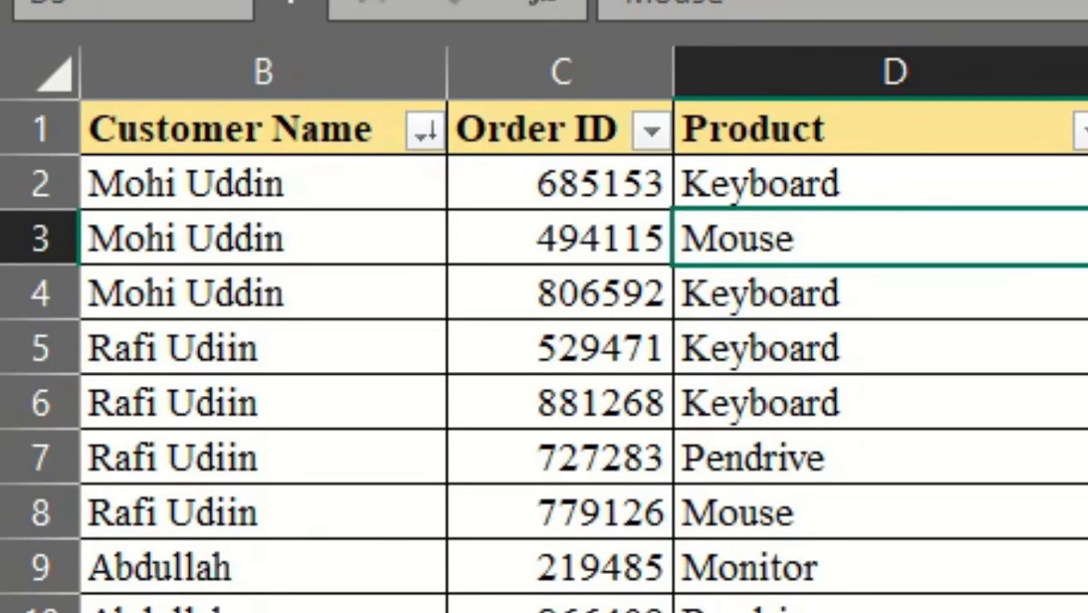
pyautogui.click(328, 189)
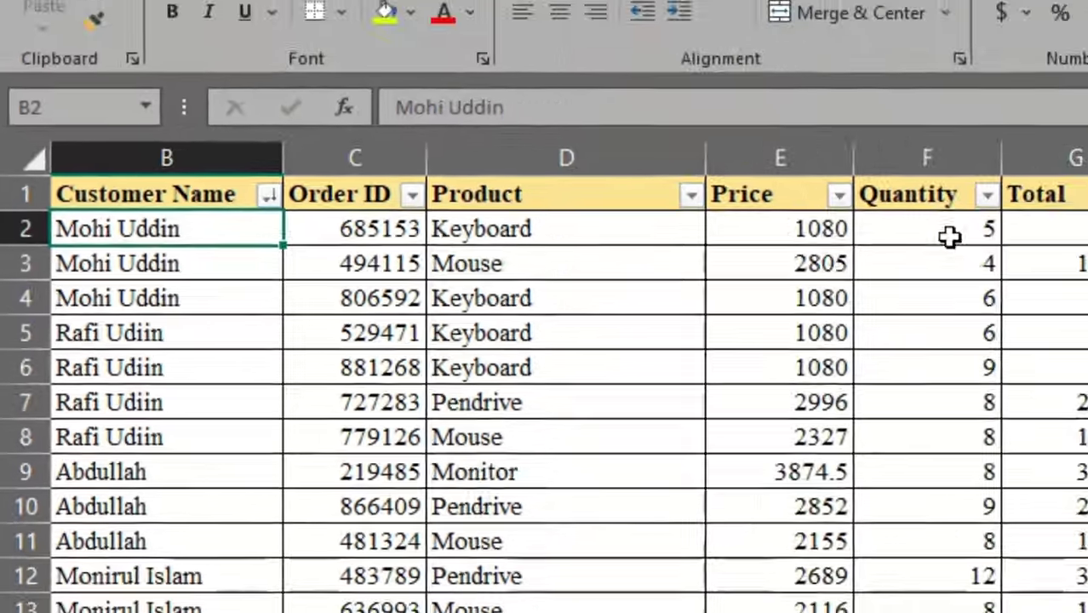
pyautogui.click(950, 235)
pyautogui.click(1065, 236)
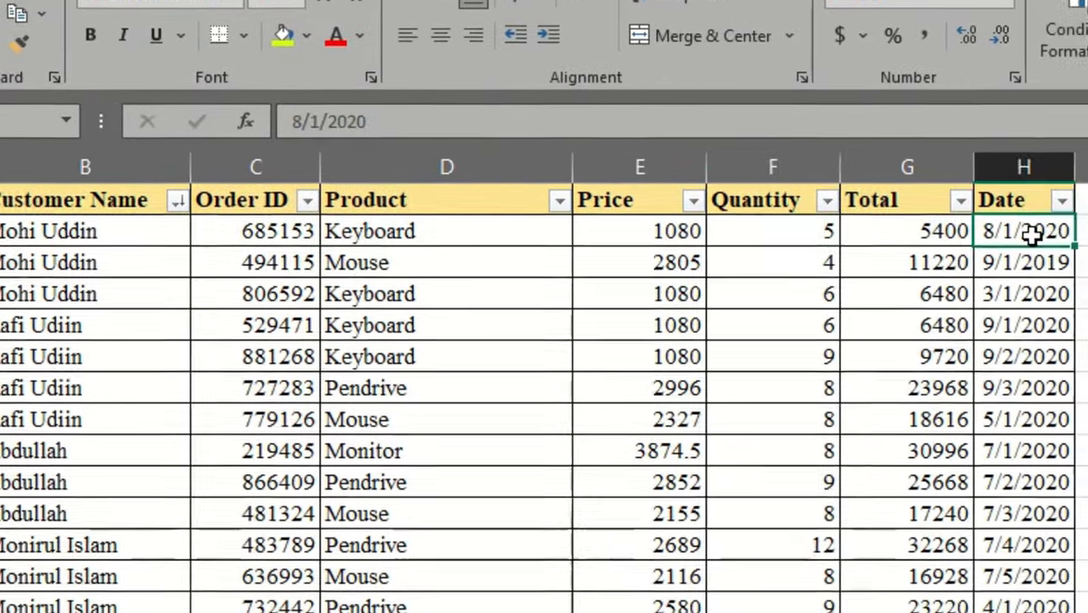
# Check the second order's fields and Total formula, then return to the pivot sheet
pyautogui.click(51, 264)
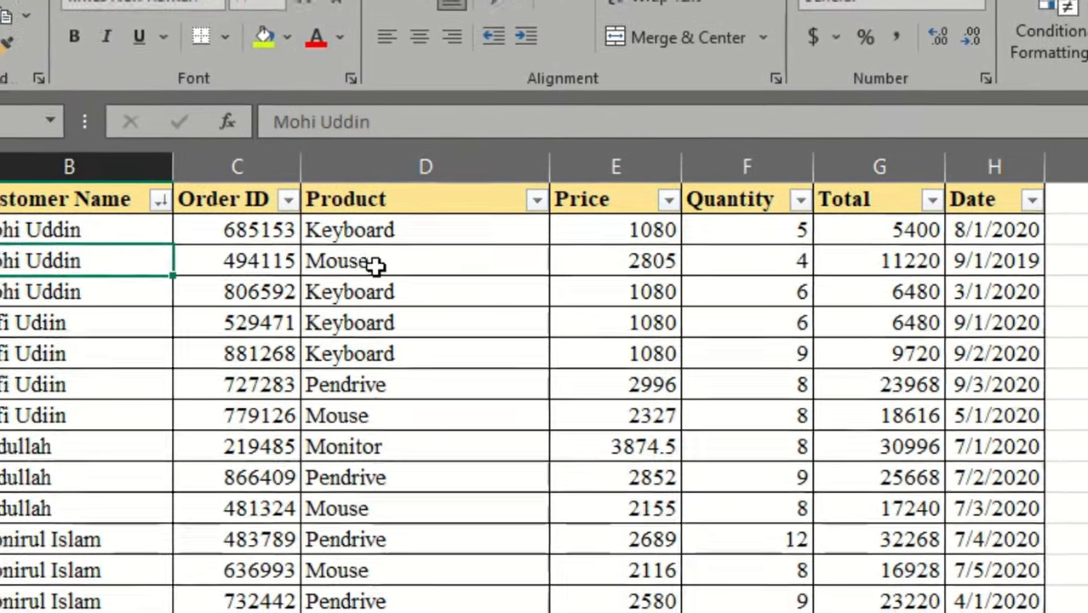
pyautogui.click(358, 263)
pyautogui.click(754, 265)
pyautogui.click(998, 265)
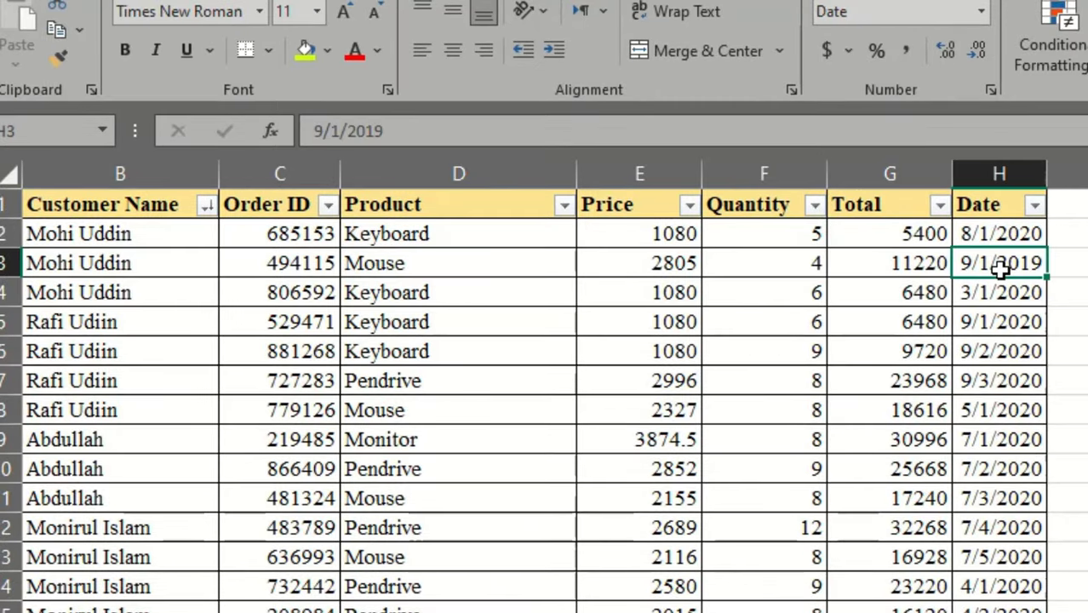
pyautogui.click(921, 264)
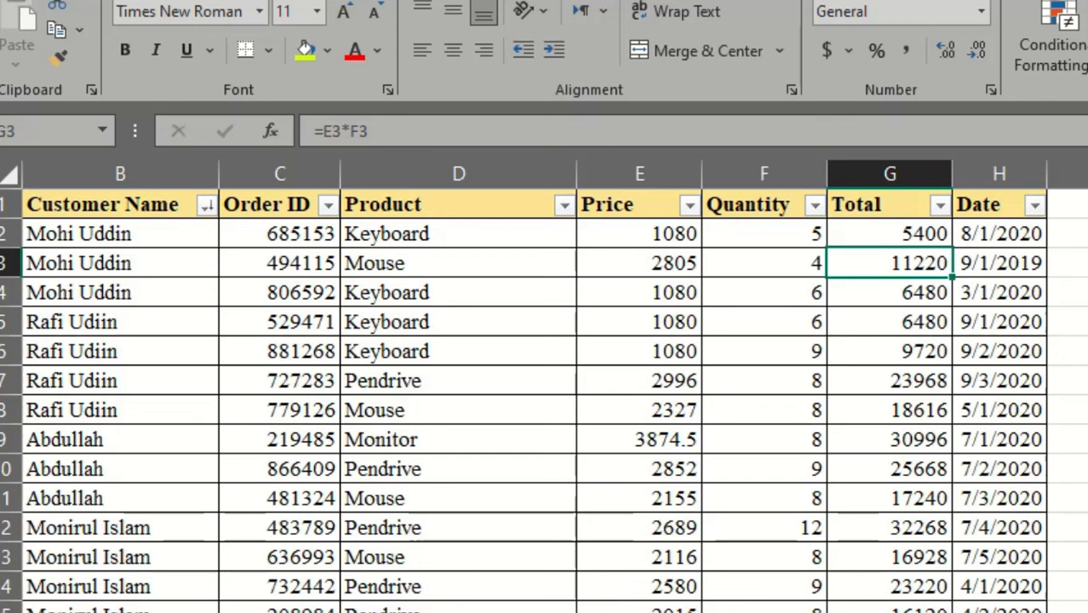
pyautogui.hotkey('ctrl', 'pageup')
# View the customer filter list, then check the first customer's name in the source data
pyautogui.click(243, 446)
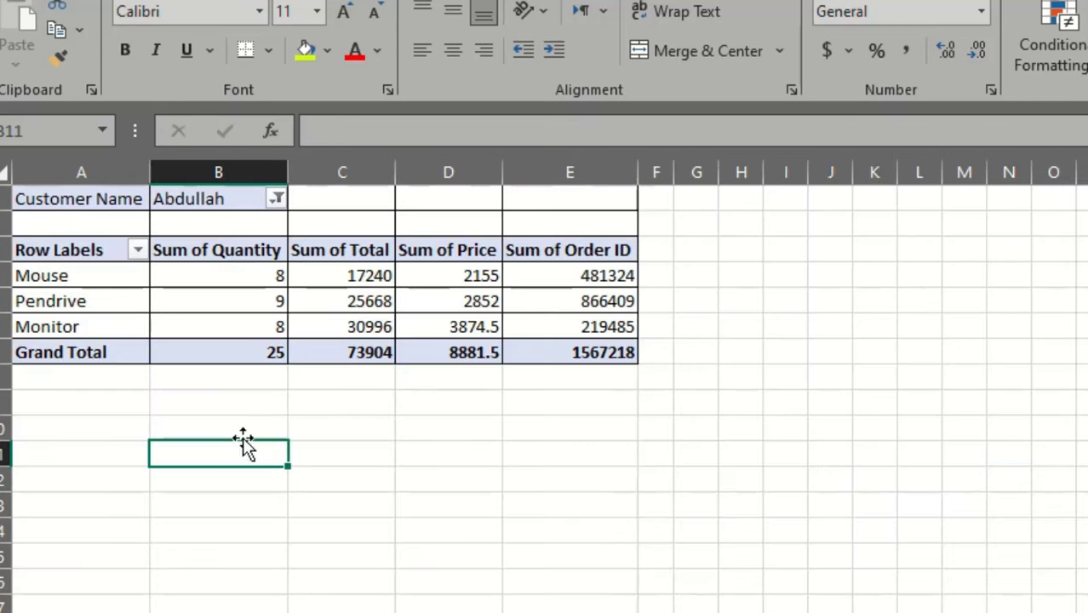
pyautogui.click(277, 199)
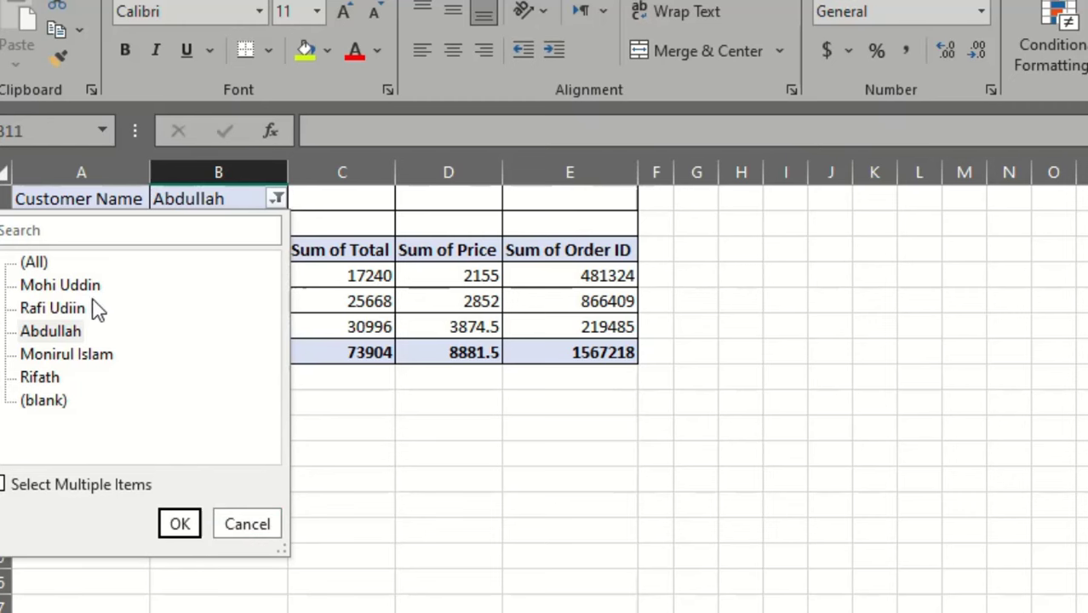
pyautogui.click(249, 527)
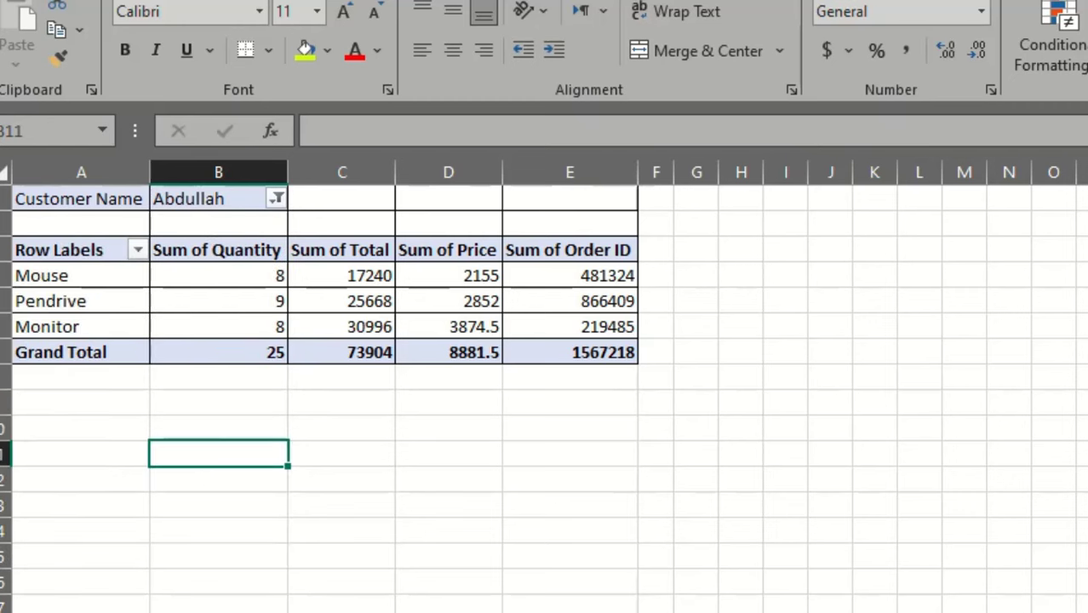
pyautogui.click(222, 612)
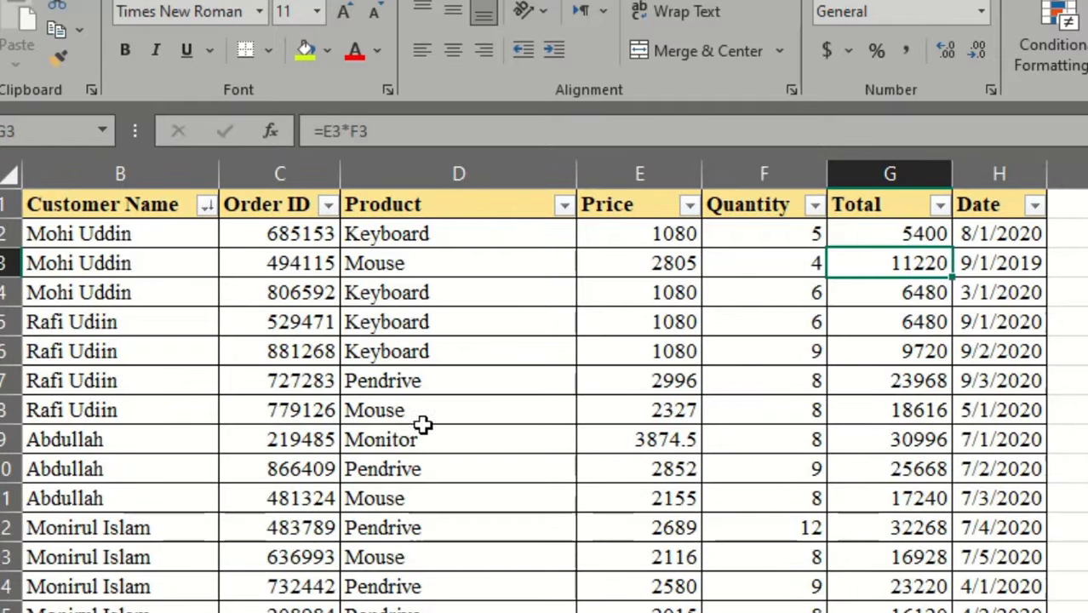
pyautogui.click(116, 236)
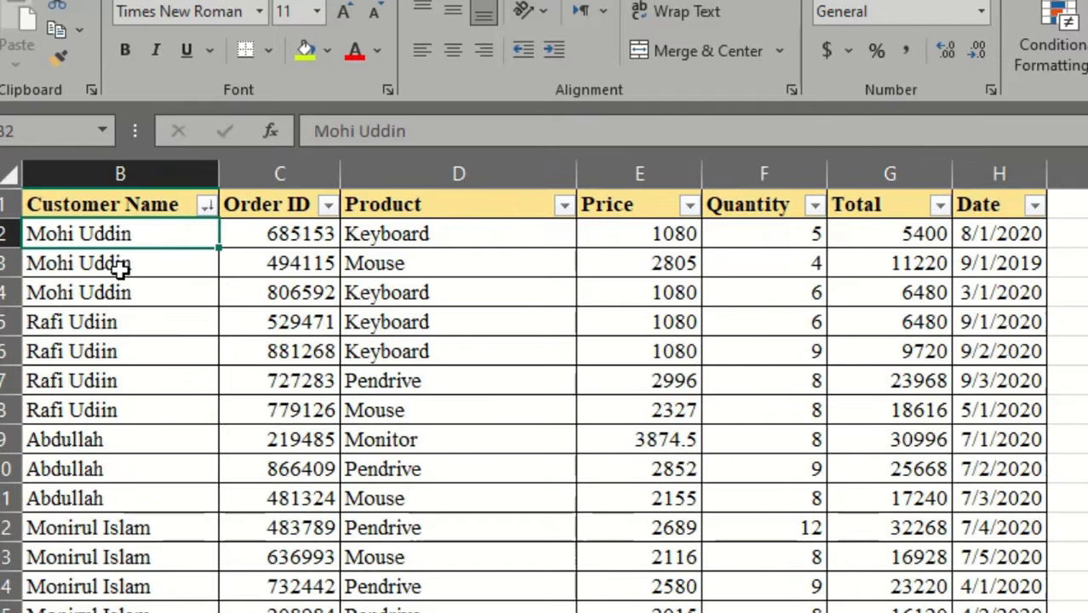
pyautogui.hotkey('ctrl', 'pageup')
# Filter the pivot to two other customers in turn, ending at Total 58784, Quantity 31
pyautogui.click(277, 197)
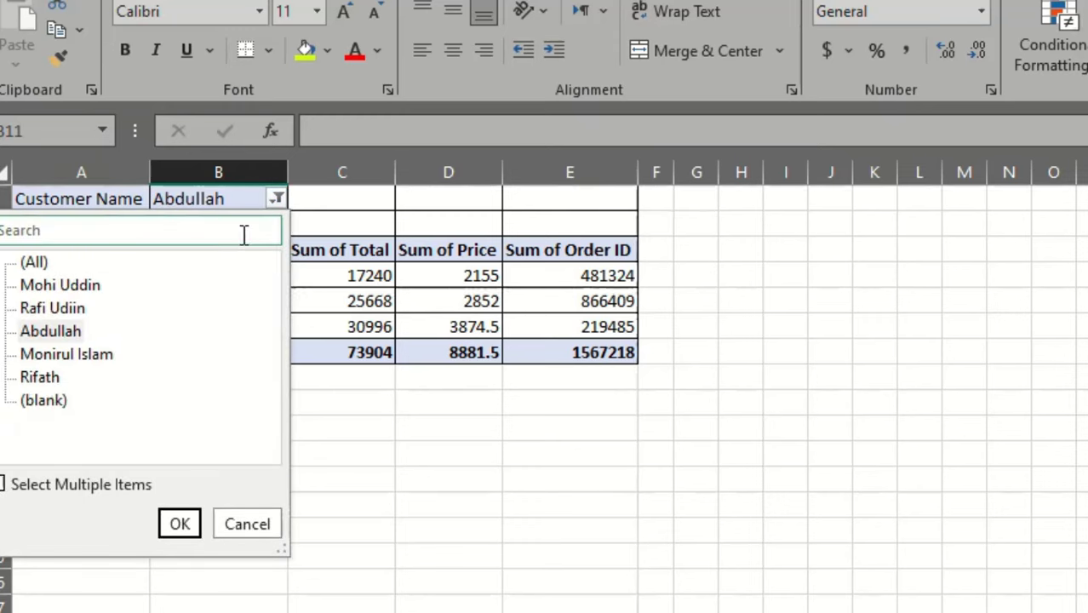
pyautogui.click(53, 356)
pyautogui.click(179, 524)
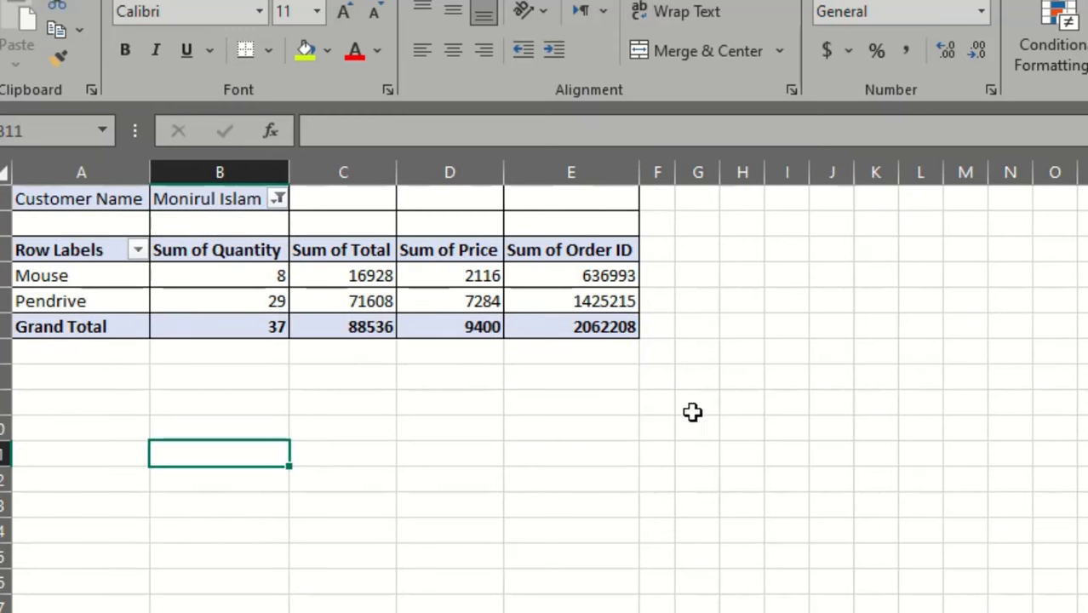
pyautogui.click(277, 198)
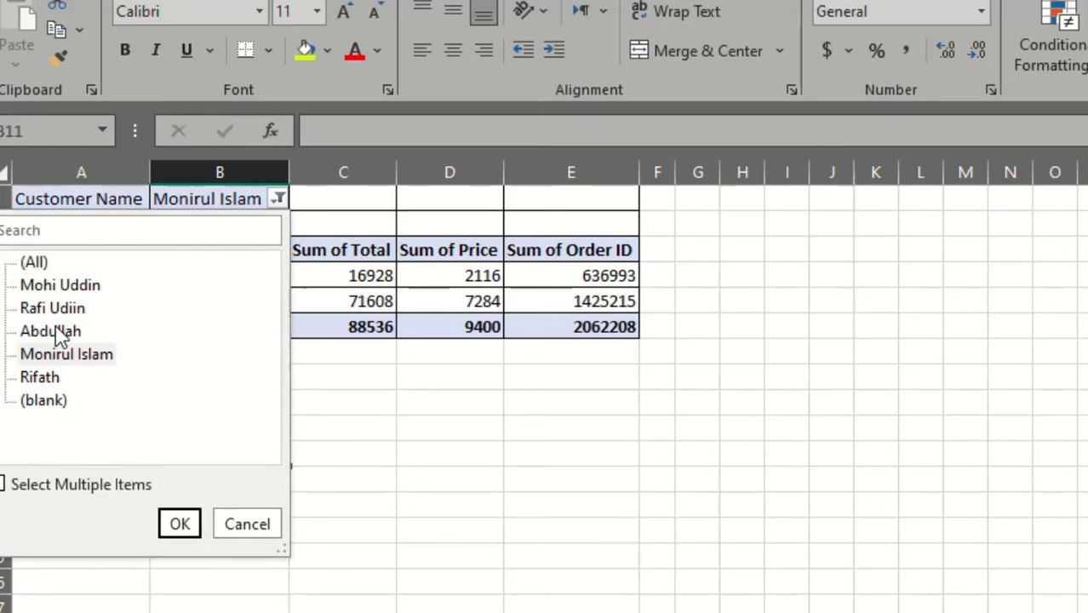
pyautogui.click(68, 312)
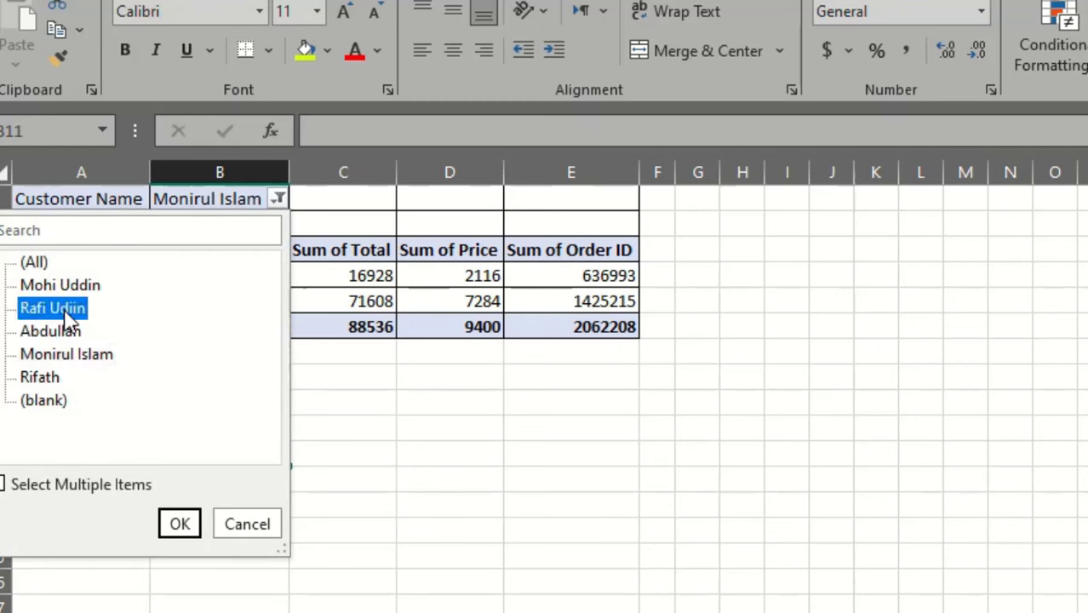
pyautogui.click(200, 523)
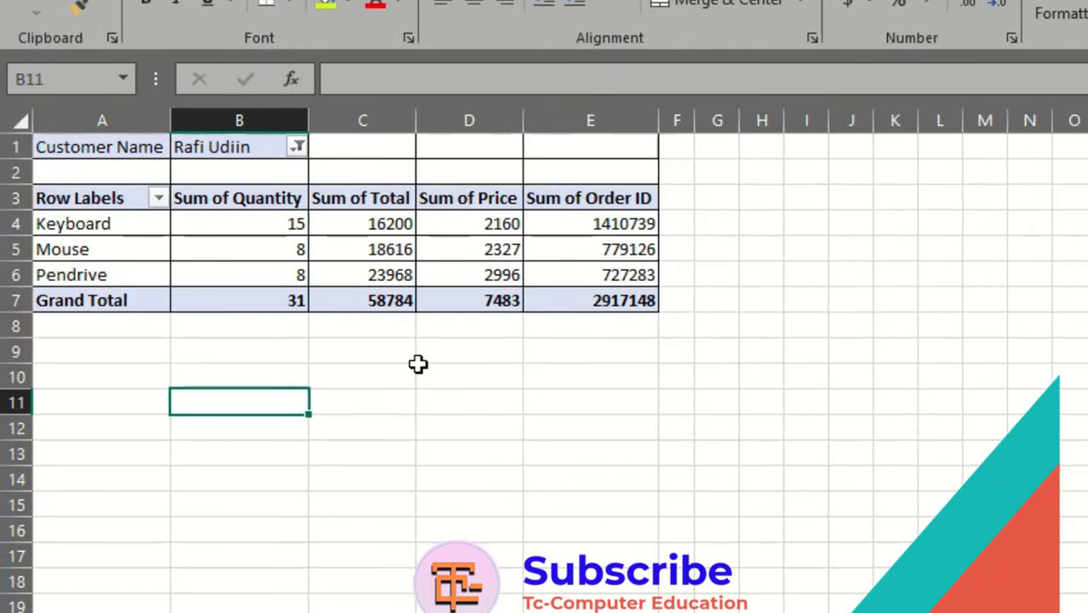
pyautogui.click(613, 278)
pyautogui.click(448, 302)
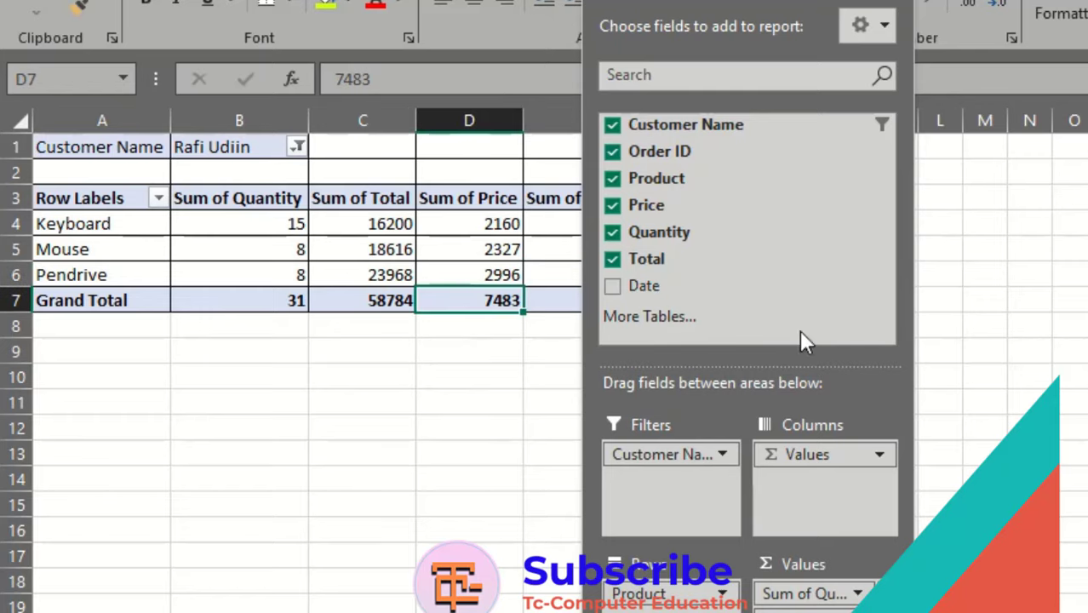
pyautogui.click(987, 301)
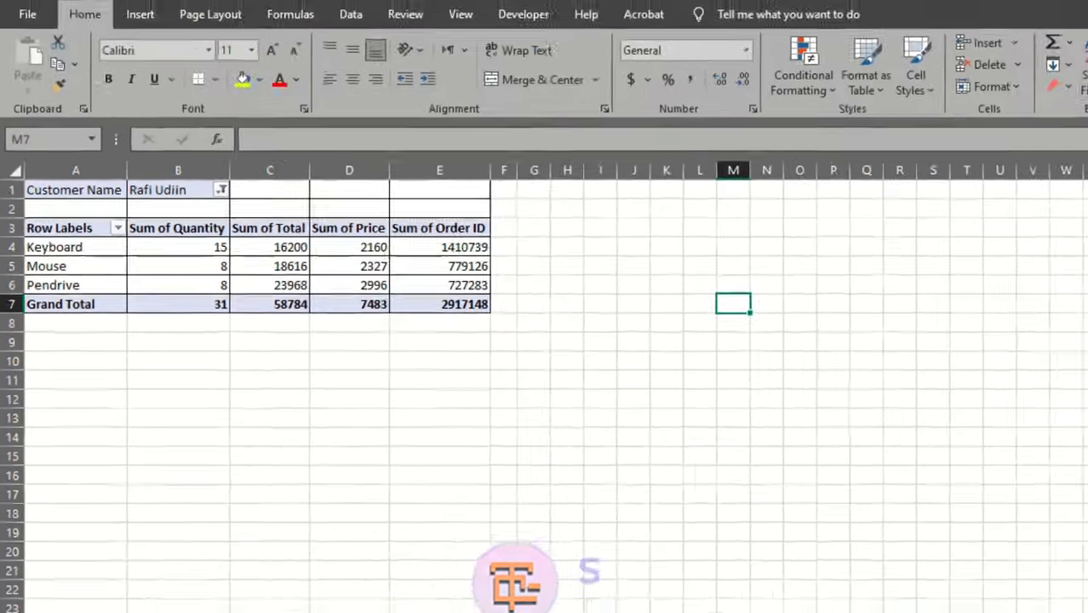
# Delete the pivot table sheet, Sheet1
pyautogui.rightClick(104, 583)
pyautogui.click(155, 413)
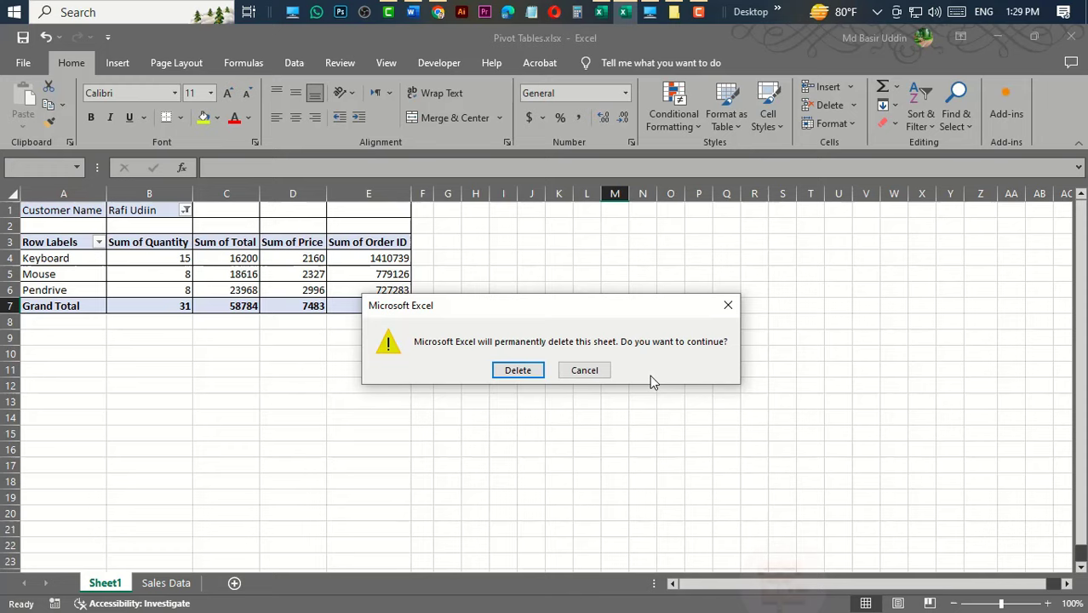
pyautogui.click(518, 370)
# Start a PivotTable from table/range on the Sales Data range A1:H18
pyautogui.click(187, 360)
pyautogui.click(264, 433)
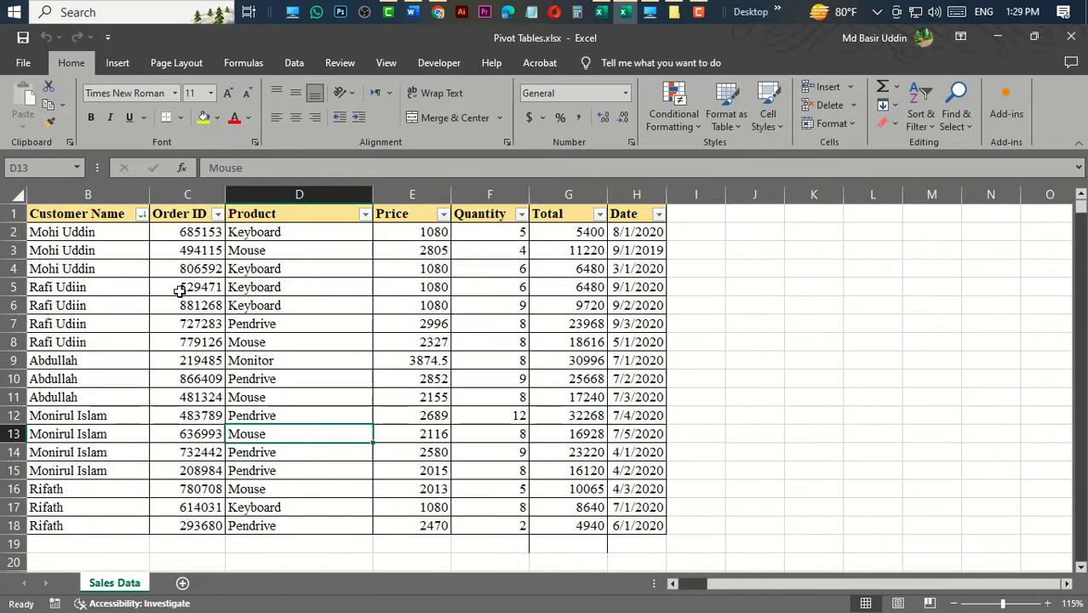
pyautogui.moveTo(85, 214); pyautogui.dragTo(641, 527)
pyautogui.click(332, 437)
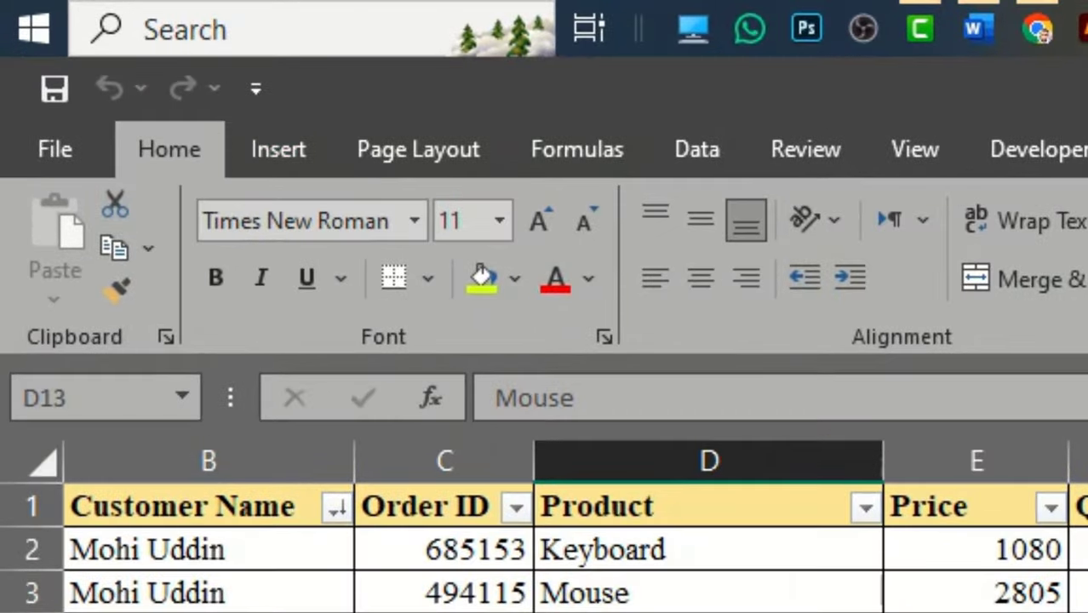
pyautogui.click(167, 94)
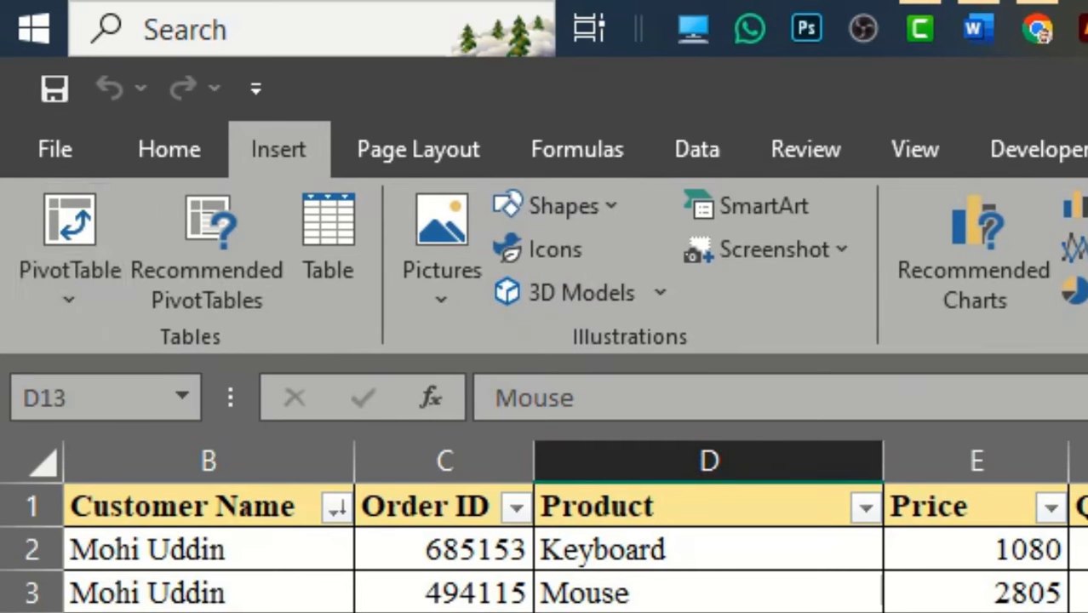
pyautogui.click(69, 247)
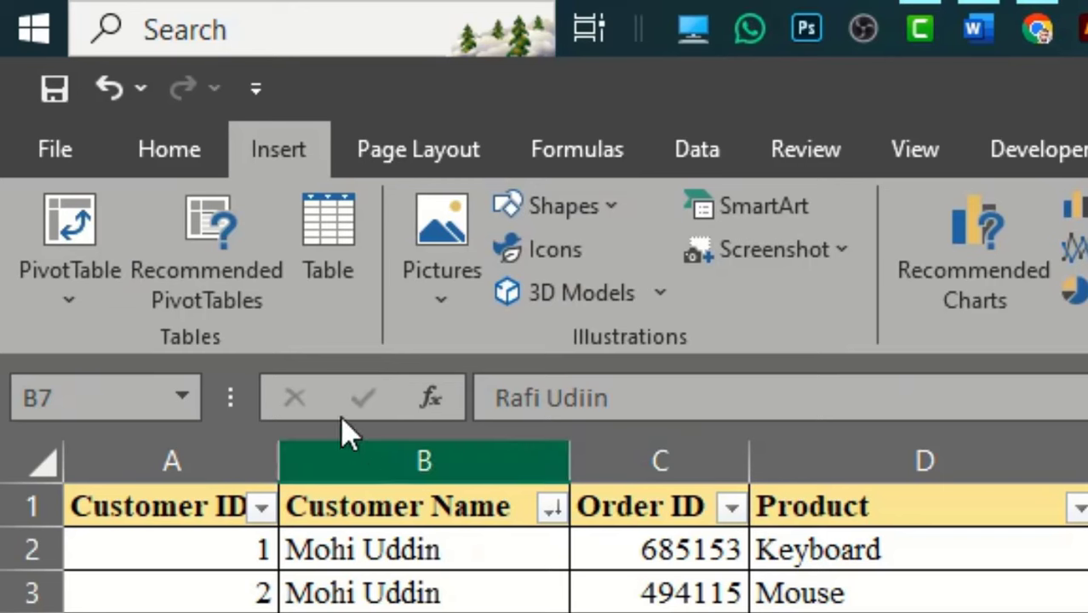
pyautogui.click(68, 234)
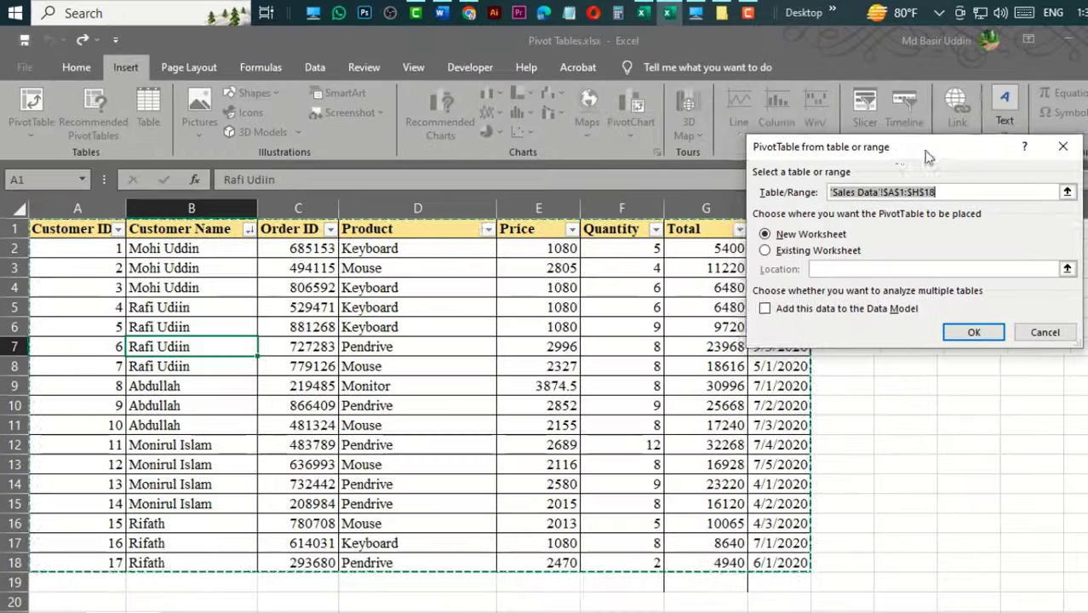
pyautogui.moveTo(1068, 114); pyautogui.dragTo(571, 296)
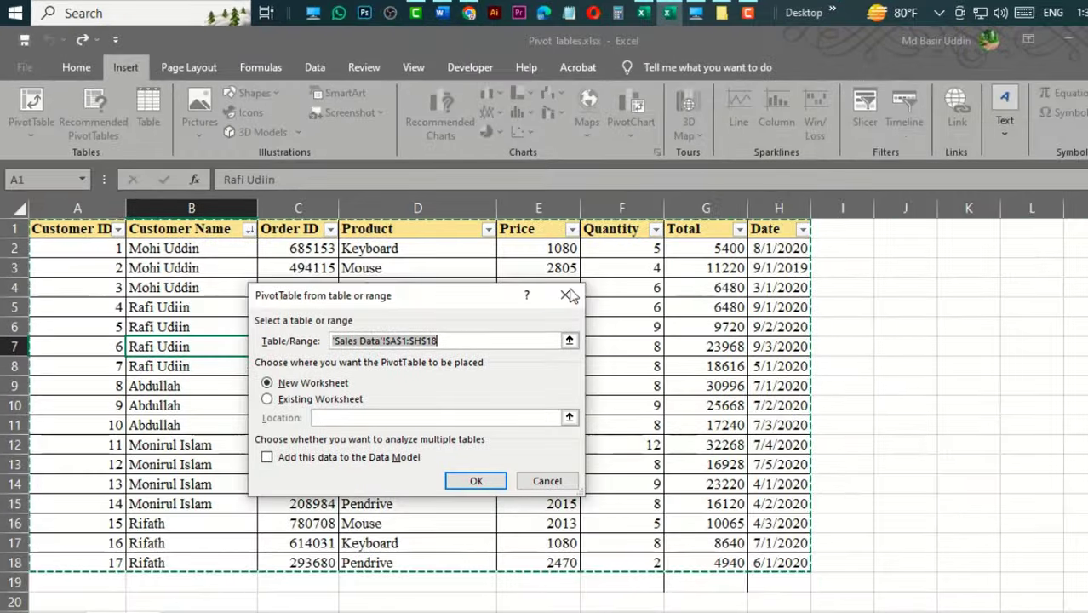
# Cancel the PivotTable dialog, reopen it from J8, then cancel it again
pyautogui.click(567, 296)
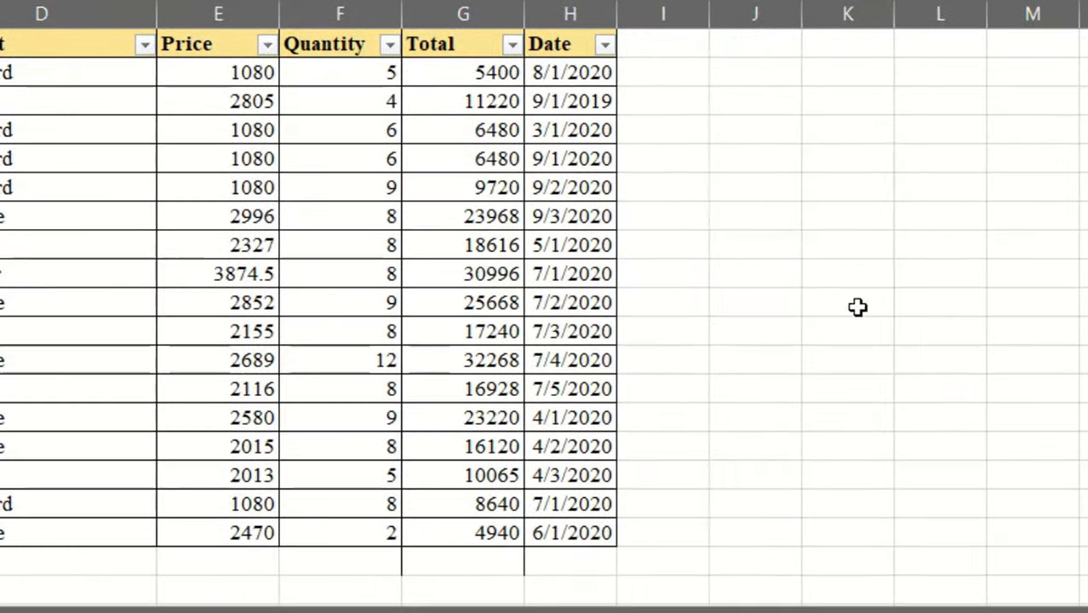
pyautogui.click(802, 286)
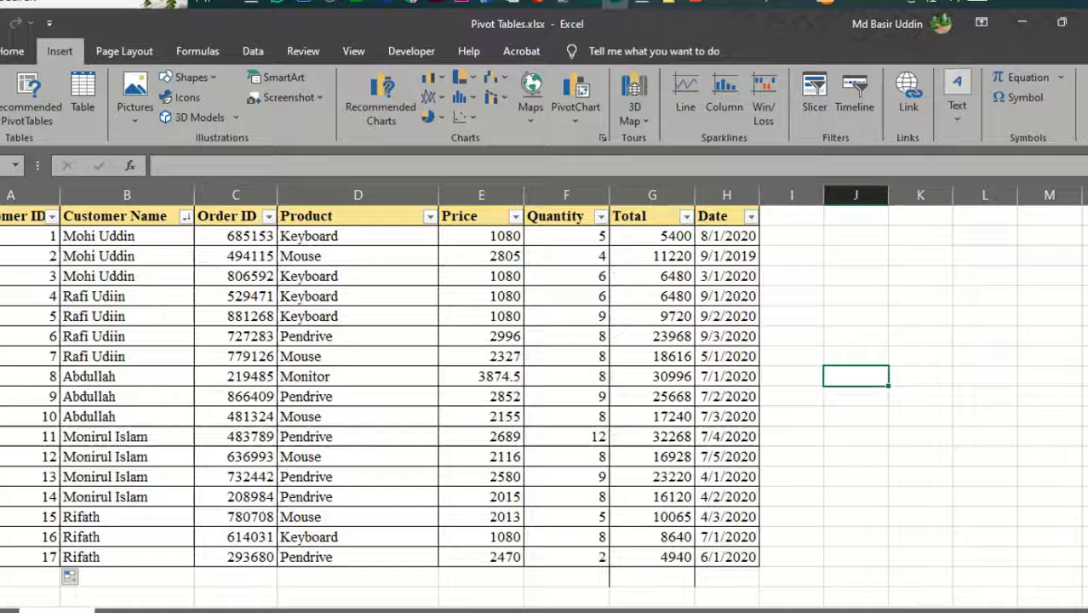
pyautogui.click(24, 118)
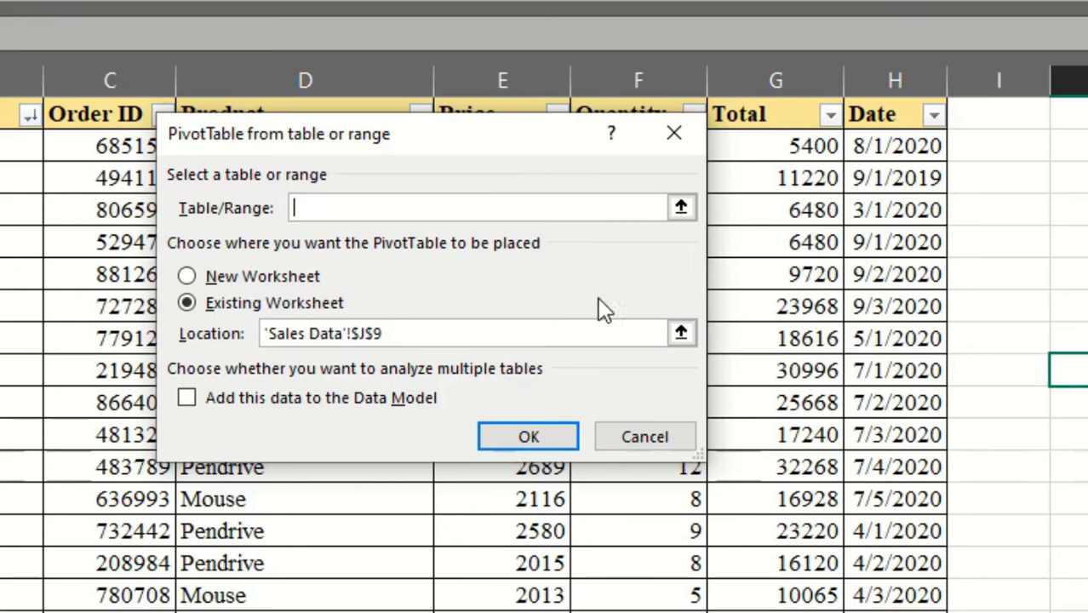
pyautogui.click(675, 134)
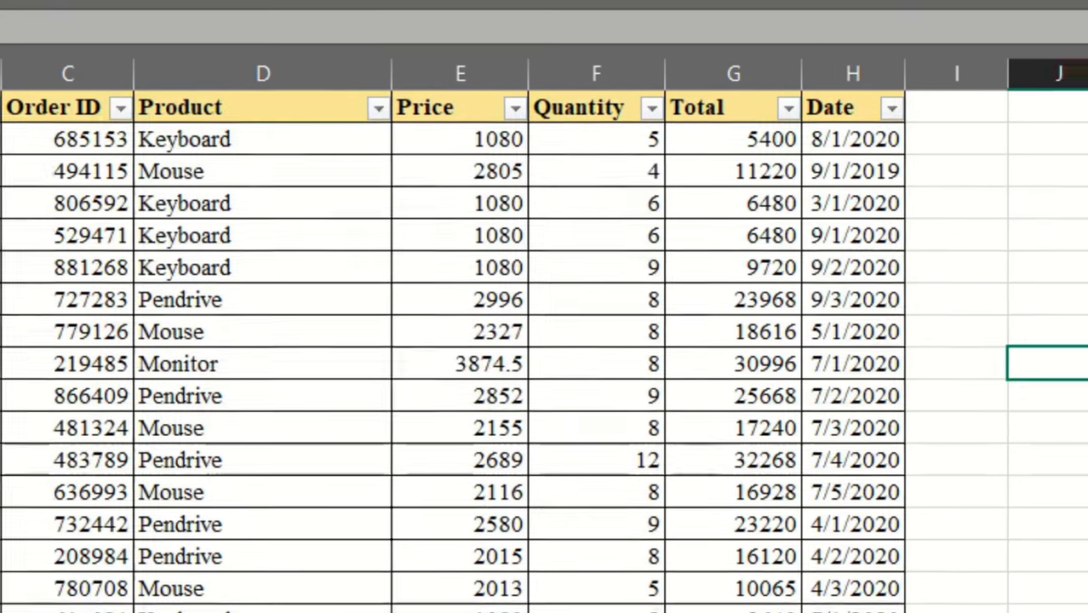
pyautogui.click(992, 465)
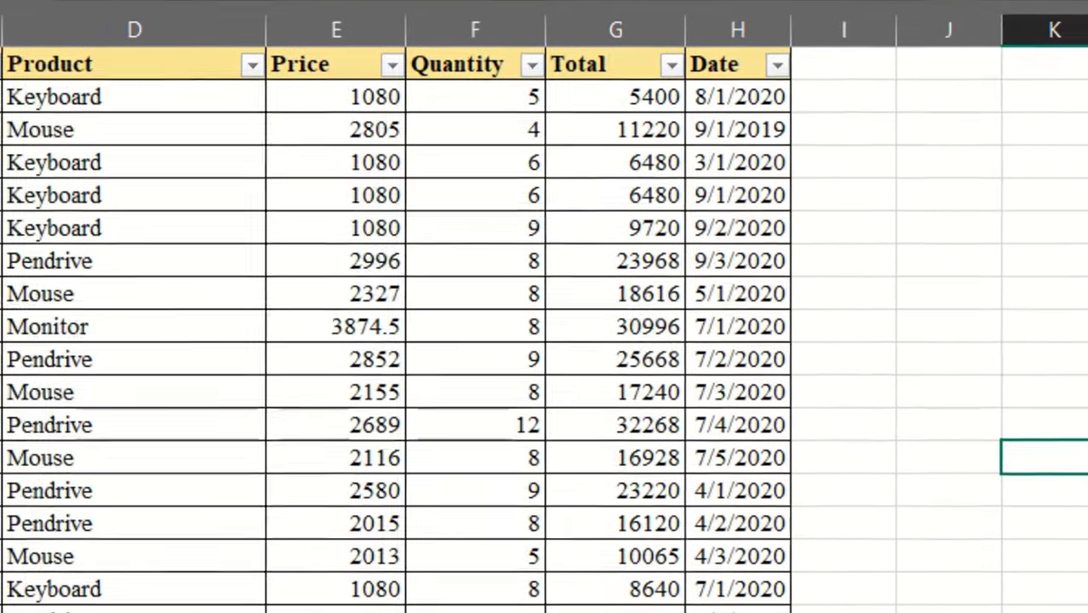
pyautogui.click(366, 294)
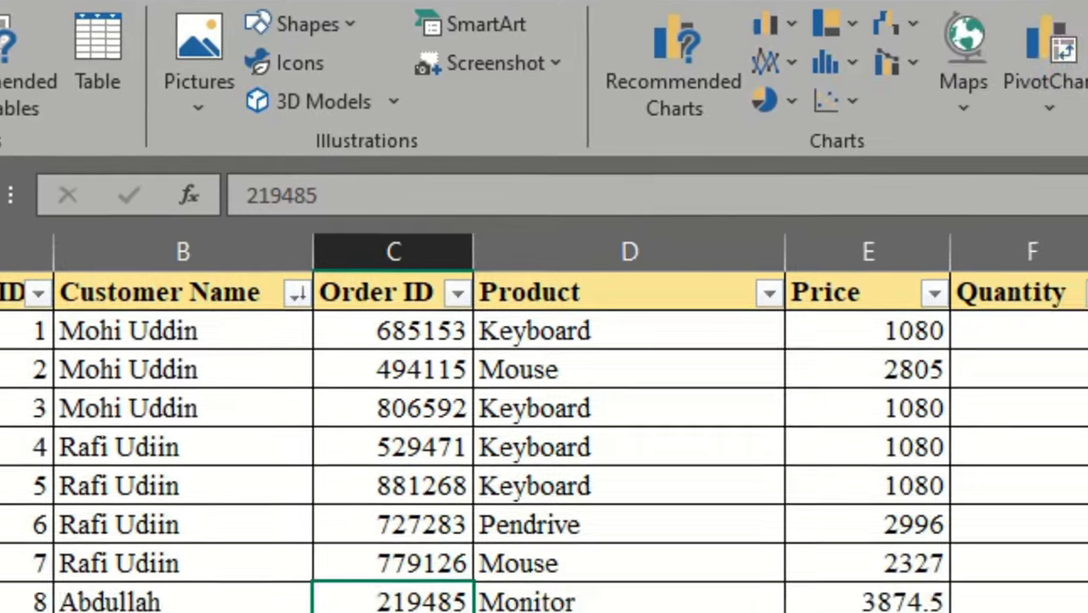
# Reopen the PivotTable dialog for 'Sales Data'!$A$1:$H$18 with New Worksheet placement
pyautogui.click(3, 59)
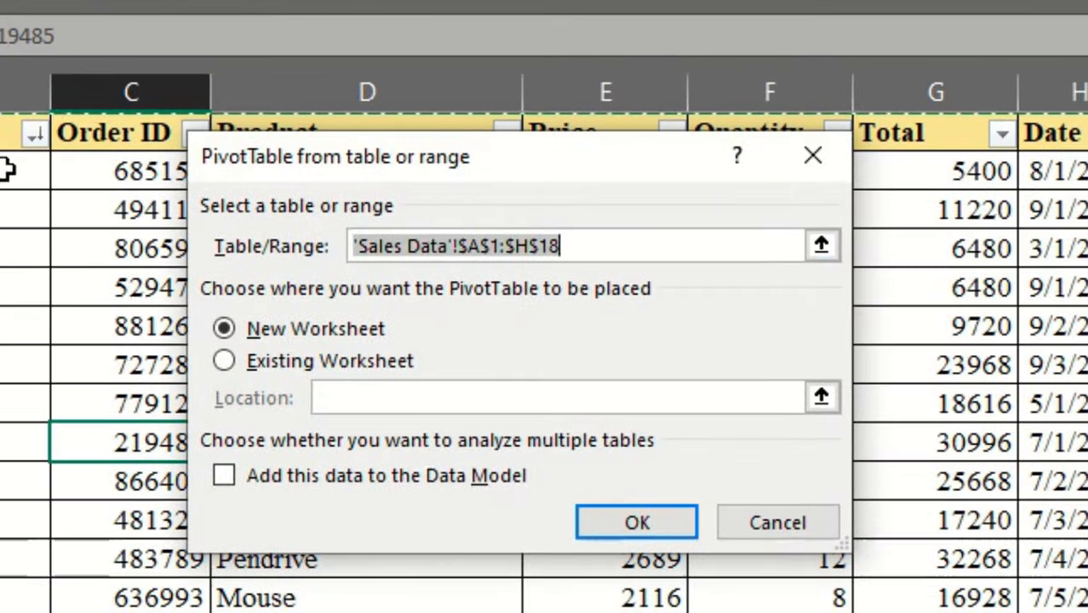
pyautogui.moveTo(473, 162); pyautogui.dragTo(510, 174)
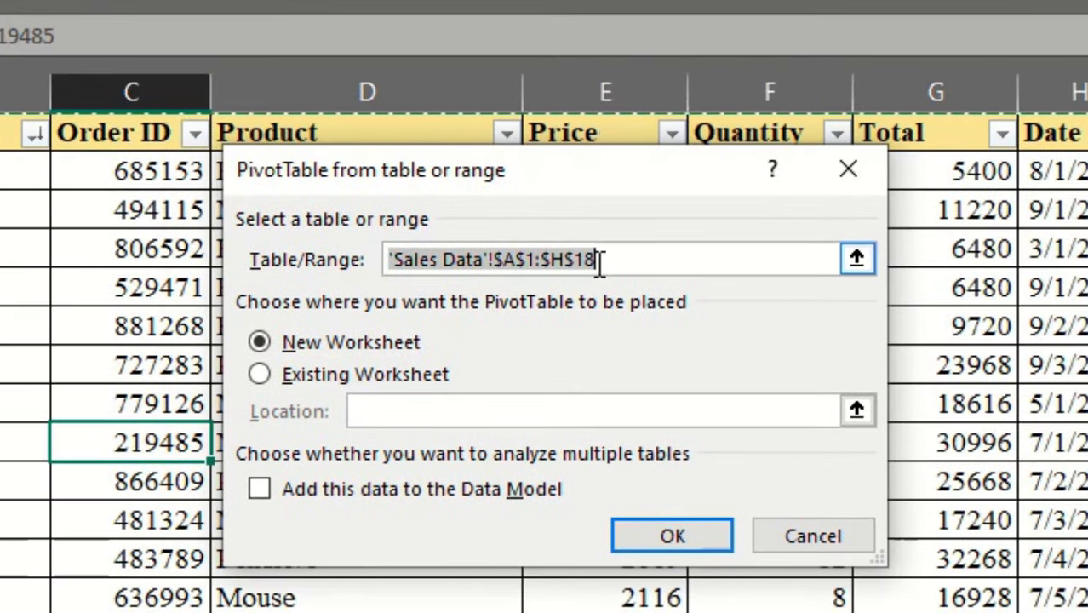
pyautogui.moveTo(590, 180); pyautogui.dragTo(629, 204)
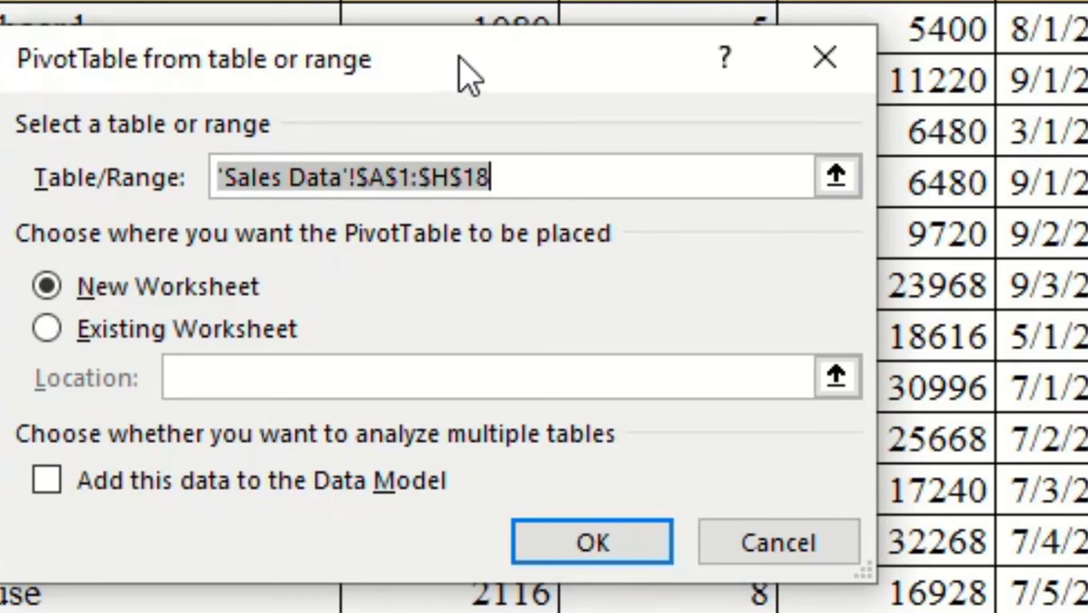
pyautogui.moveTo(471, 77); pyautogui.dragTo(389, 80)
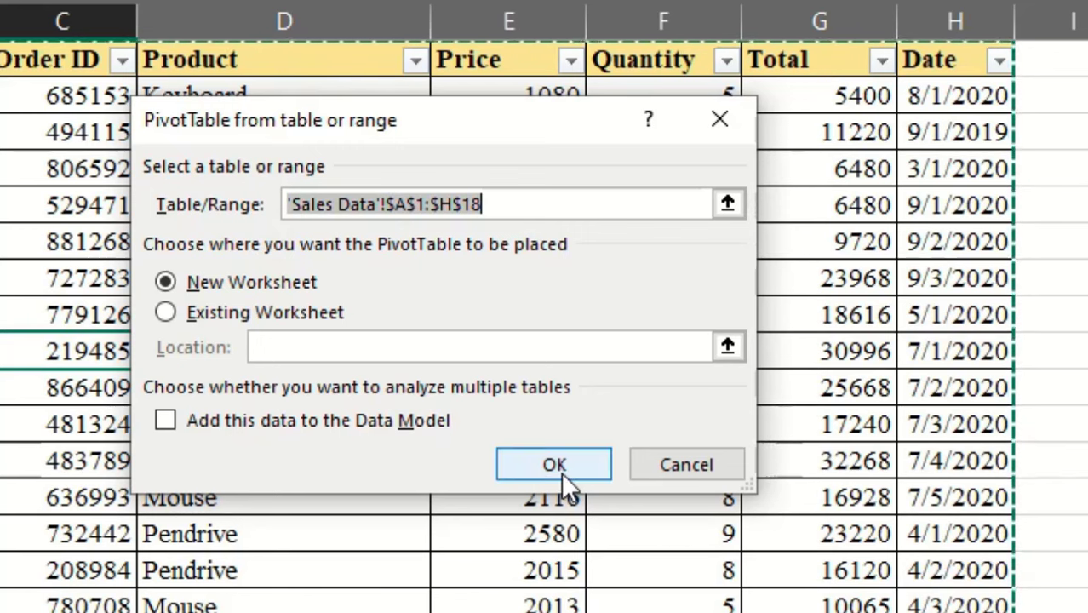
pyautogui.click(167, 284)
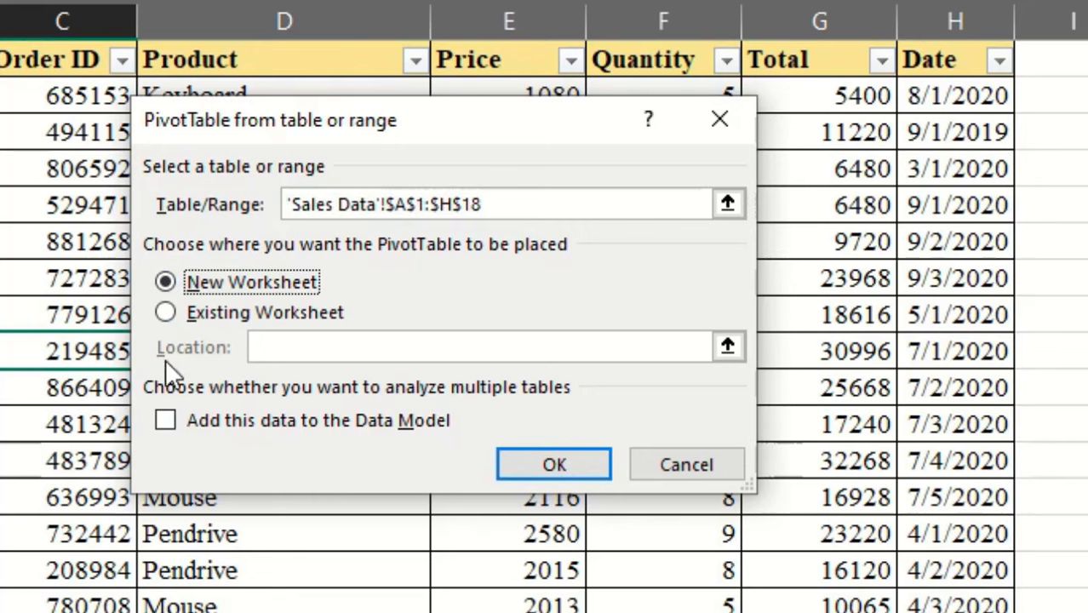
# Create PivotTable2 on new Sheet3 with Customer Name in the Filters area
pyautogui.click(511, 475)
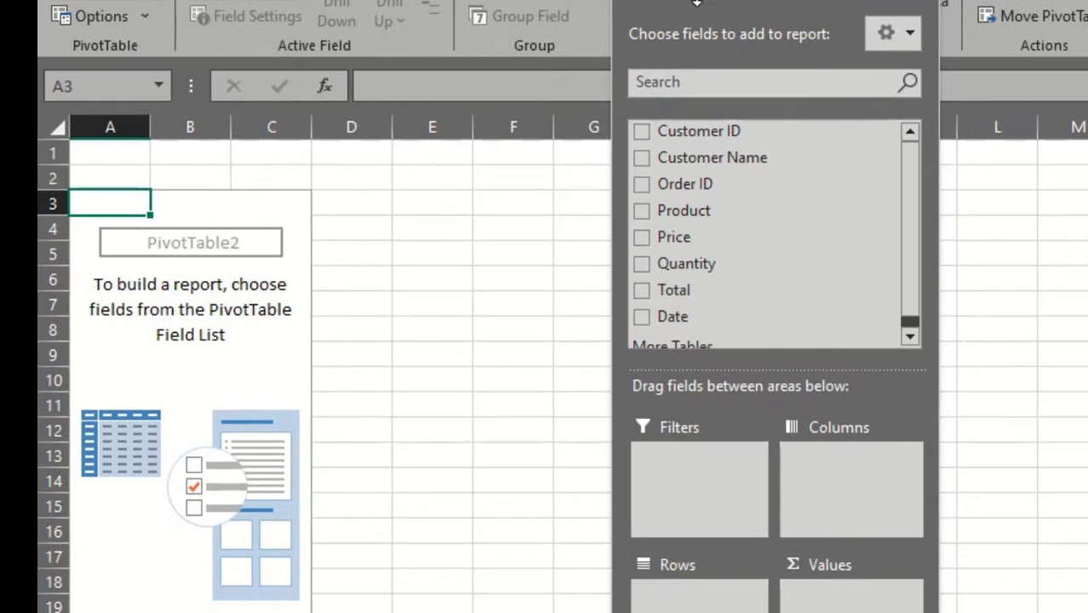
pyautogui.moveTo(712, 2); pyautogui.dragTo(789, 0)
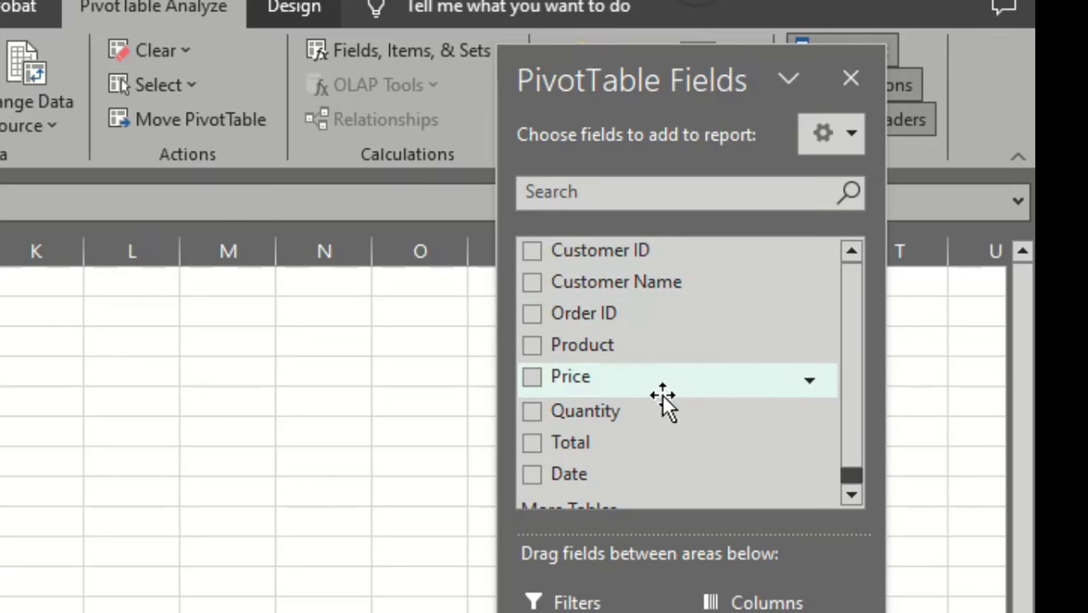
pyautogui.scroll(-1, 681, 443)
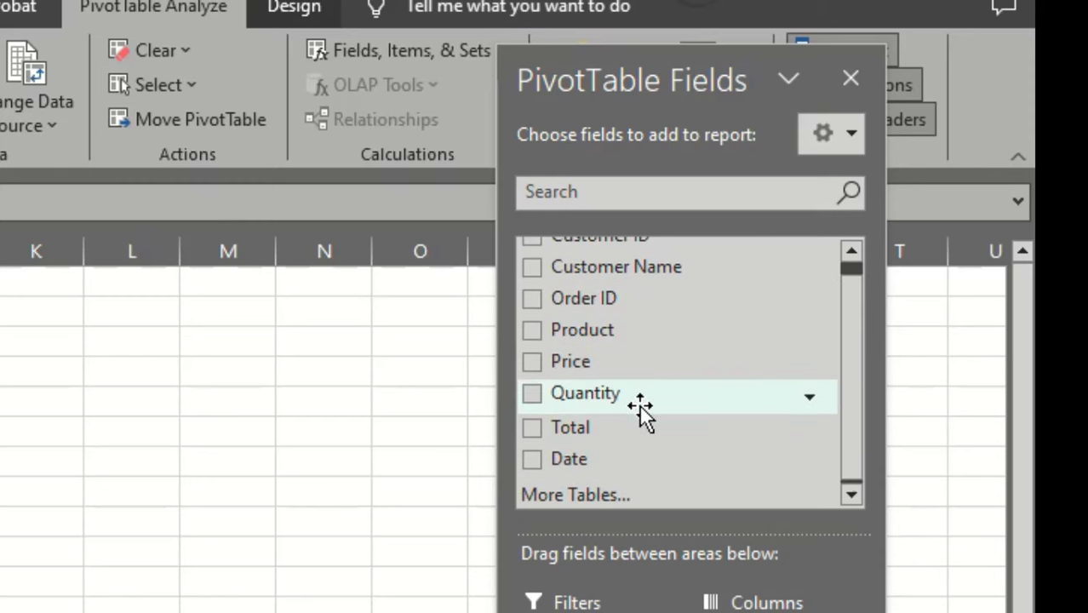
pyautogui.scroll(1, 641, 411)
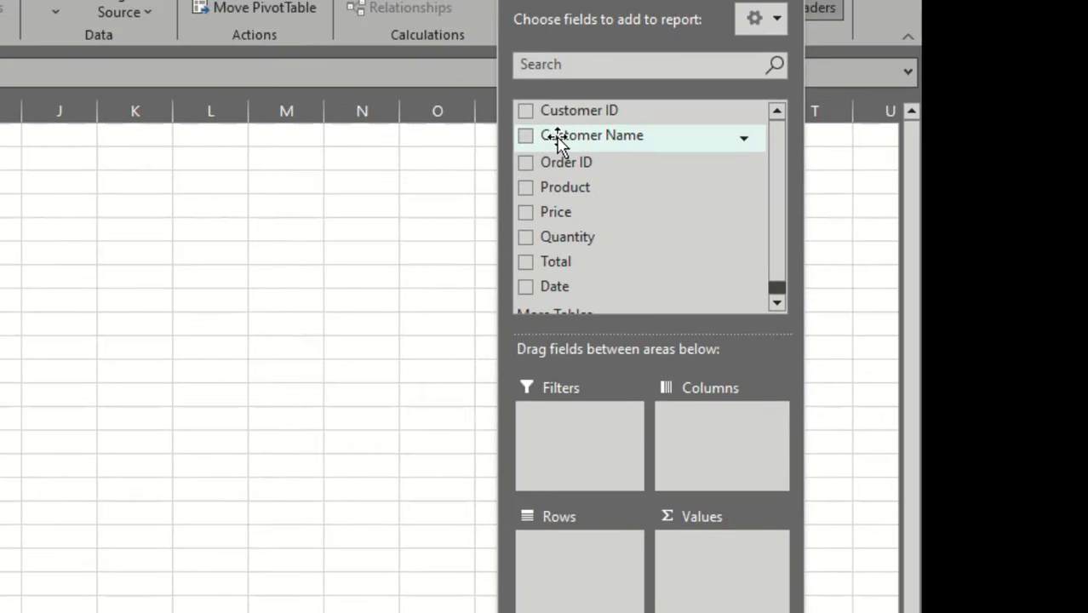
pyautogui.moveTo(557, 140); pyautogui.dragTo(571, 431)
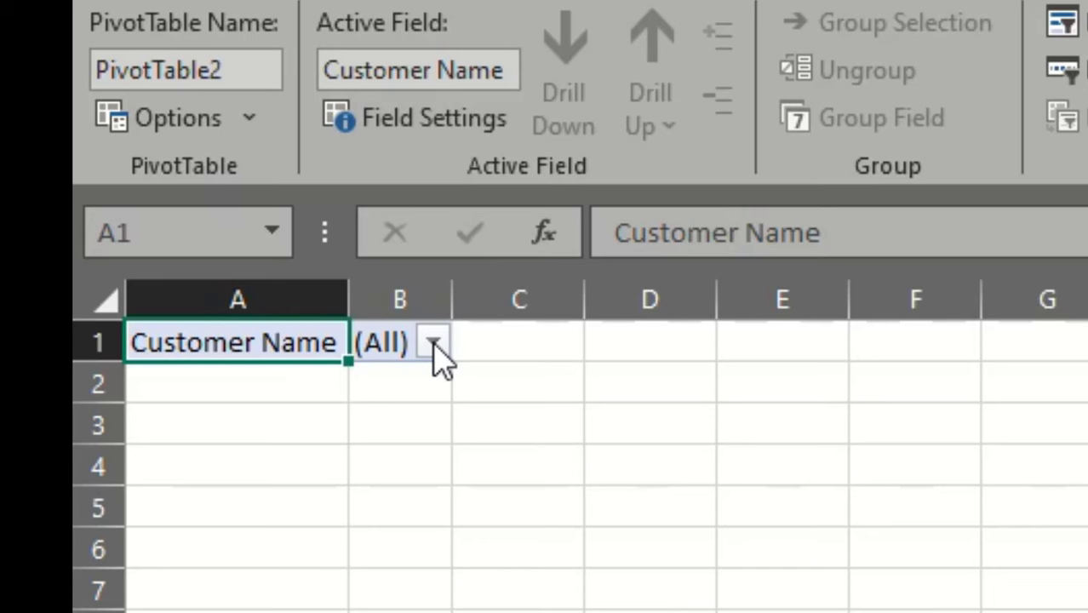
pyautogui.click(435, 344)
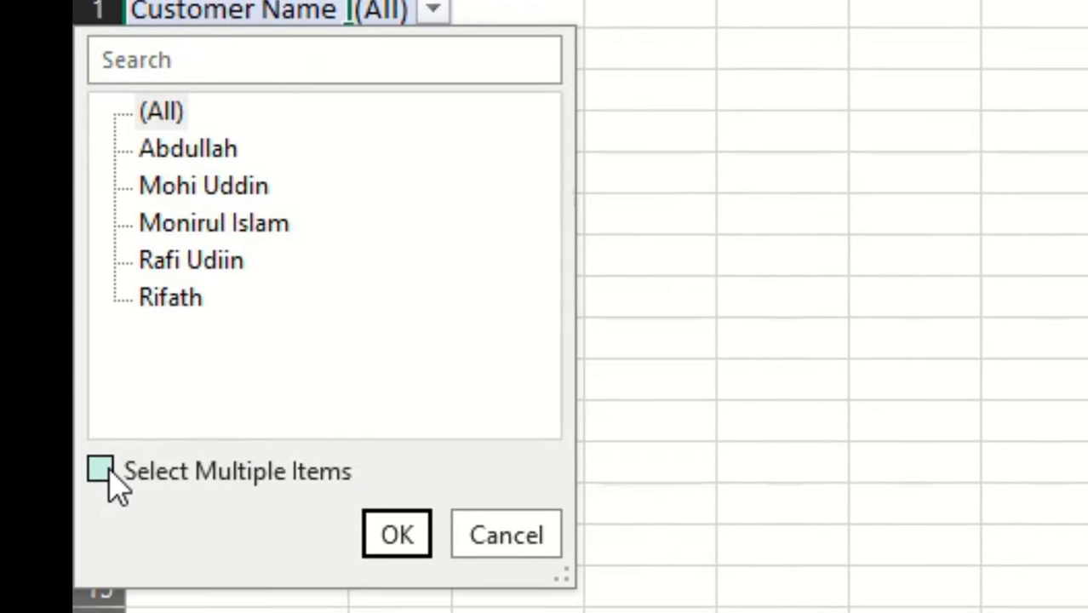
pyautogui.click(102, 471)
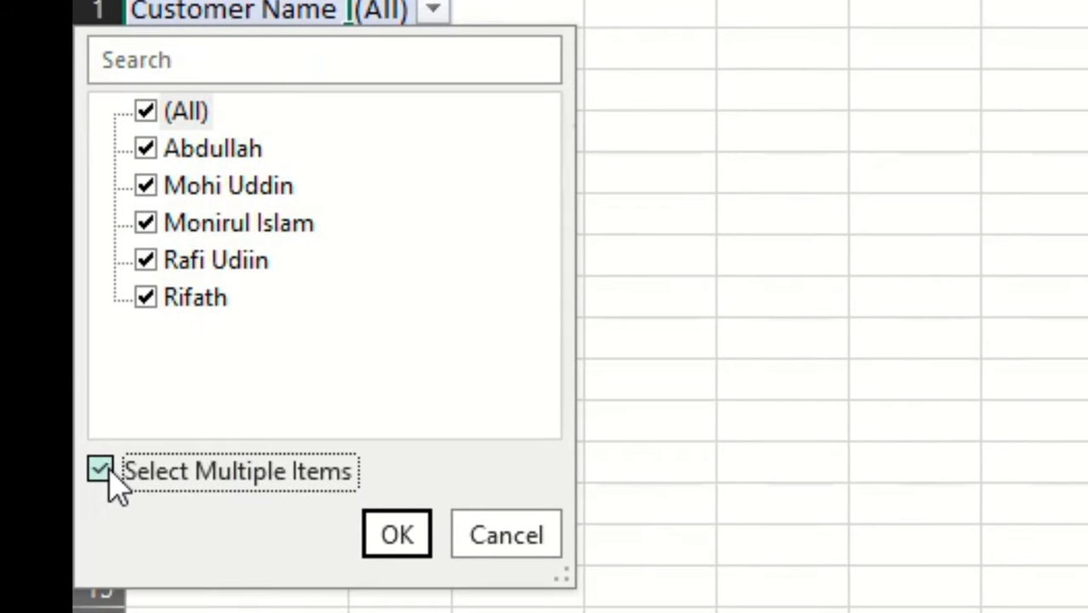
pyautogui.click(397, 535)
pyautogui.click(432, 15)
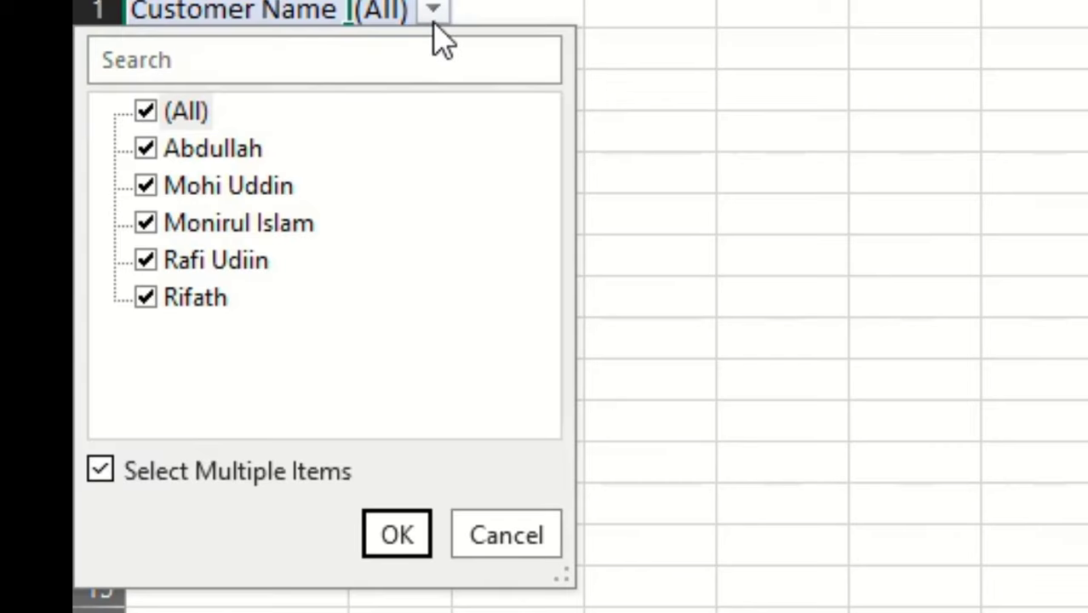
pyautogui.click(101, 475)
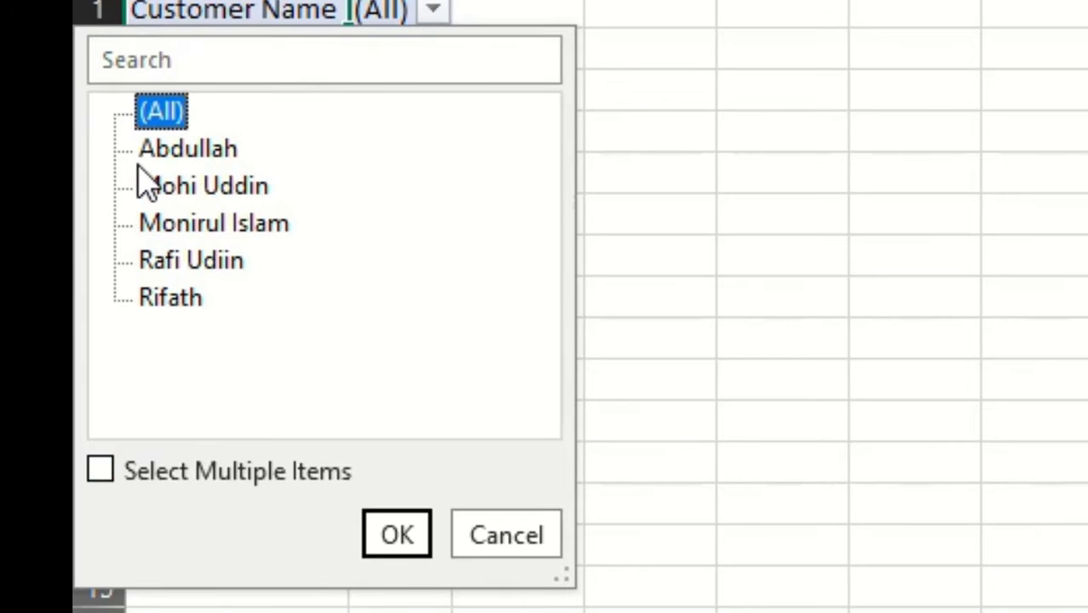
pyautogui.click(183, 152)
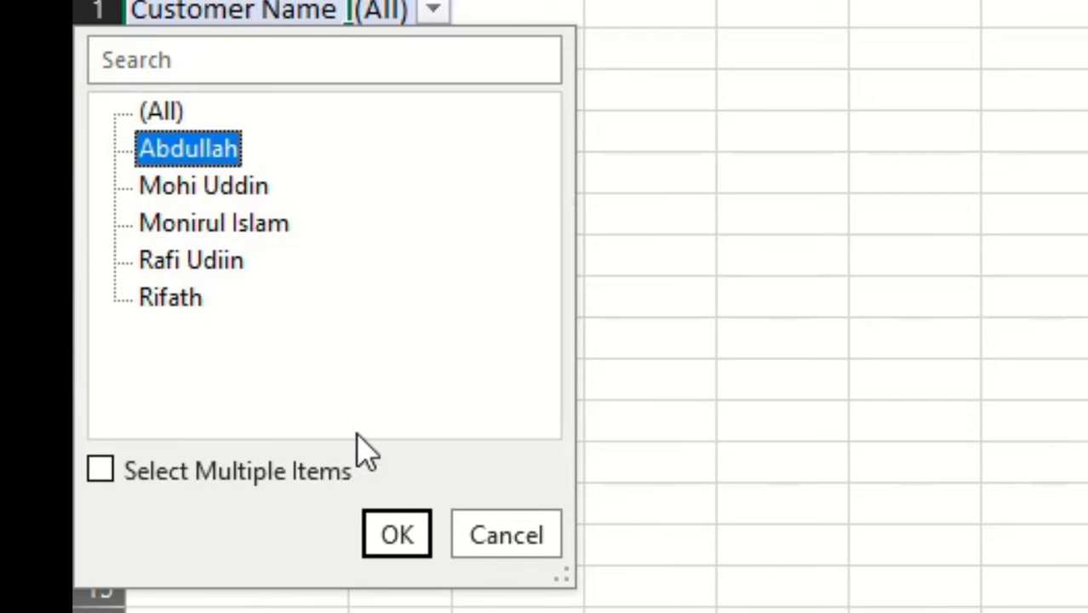
pyautogui.click(512, 531)
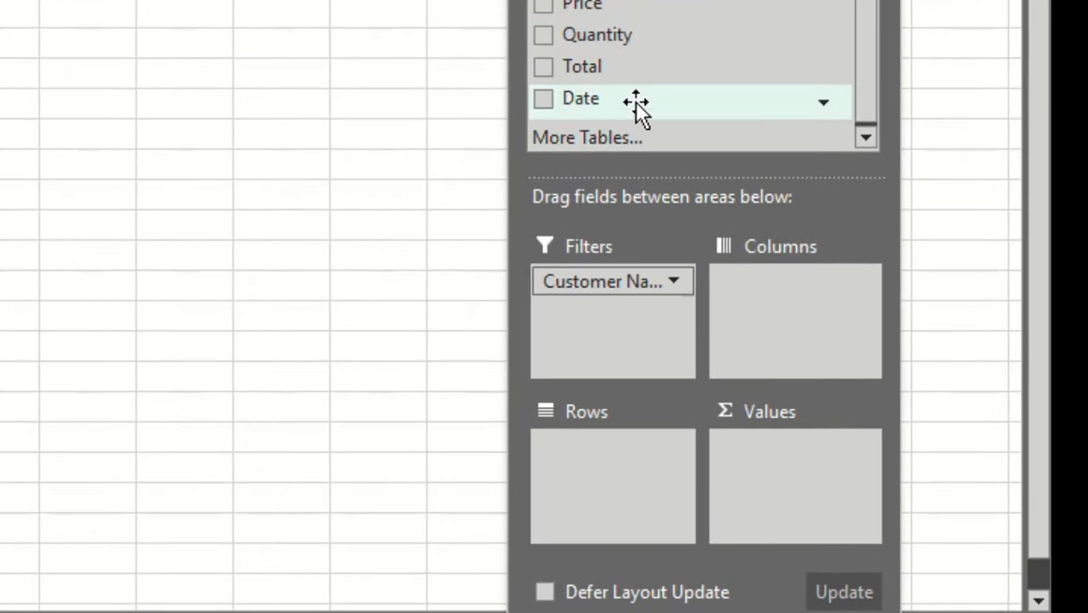
# Add Total to the pivot values, giving Sum of Total with a grand total of 267969
pyautogui.moveTo(578, 81); pyautogui.dragTo(749, 413)
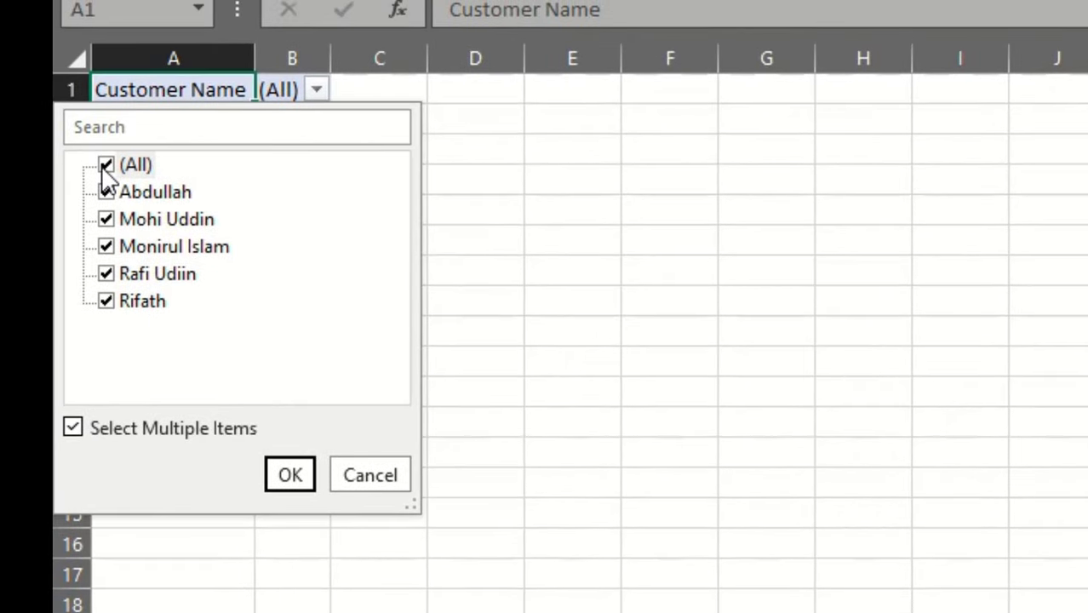
# Limit the Customer Name filter to one customer, bringing Sum of Total to 23100
pyautogui.click(120, 166)
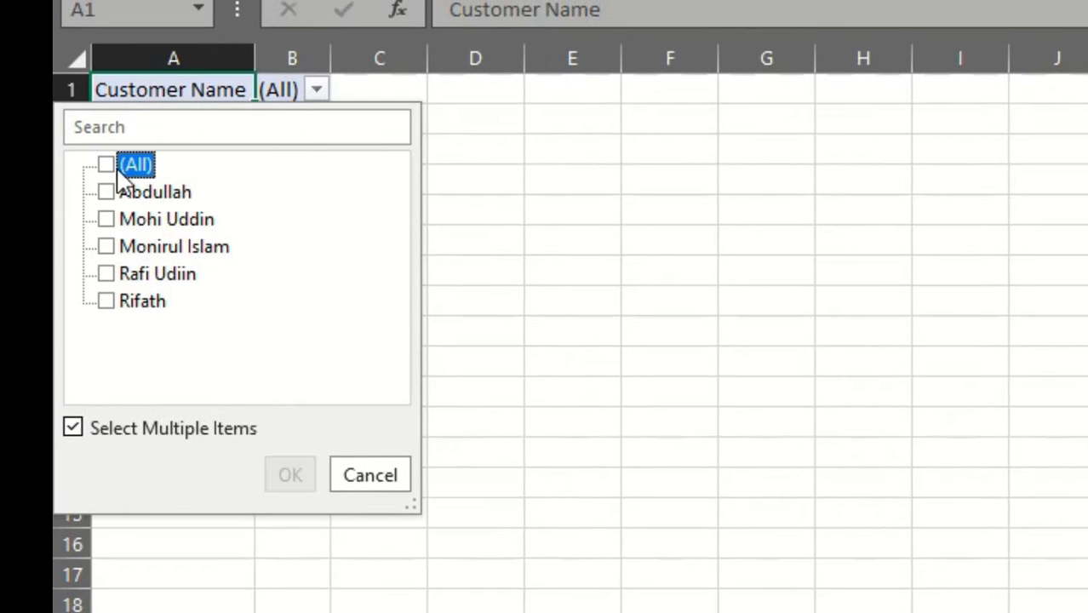
pyautogui.click(118, 220)
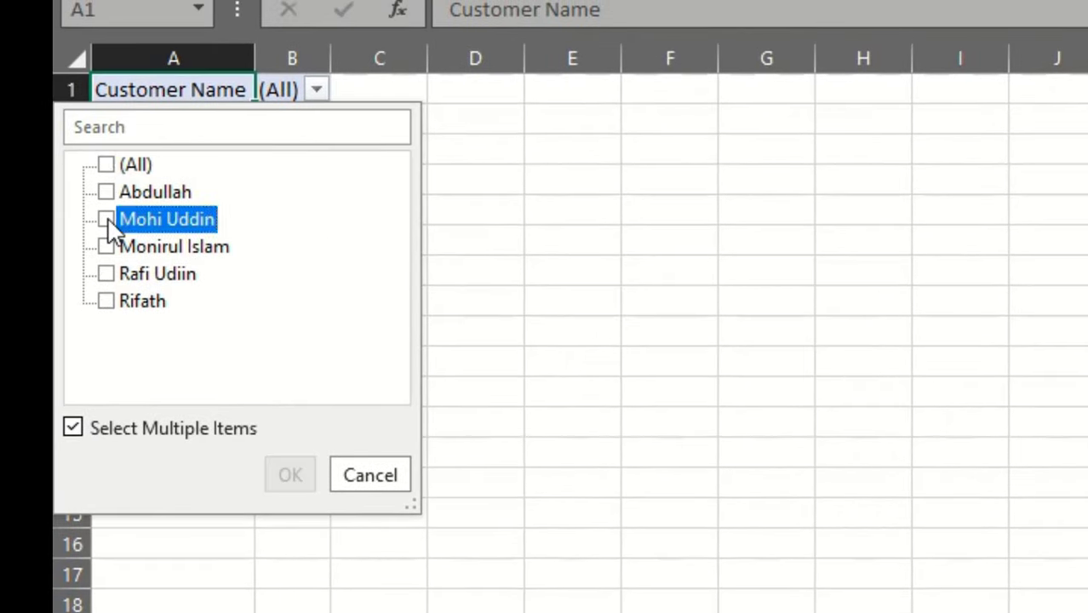
pyautogui.click(286, 475)
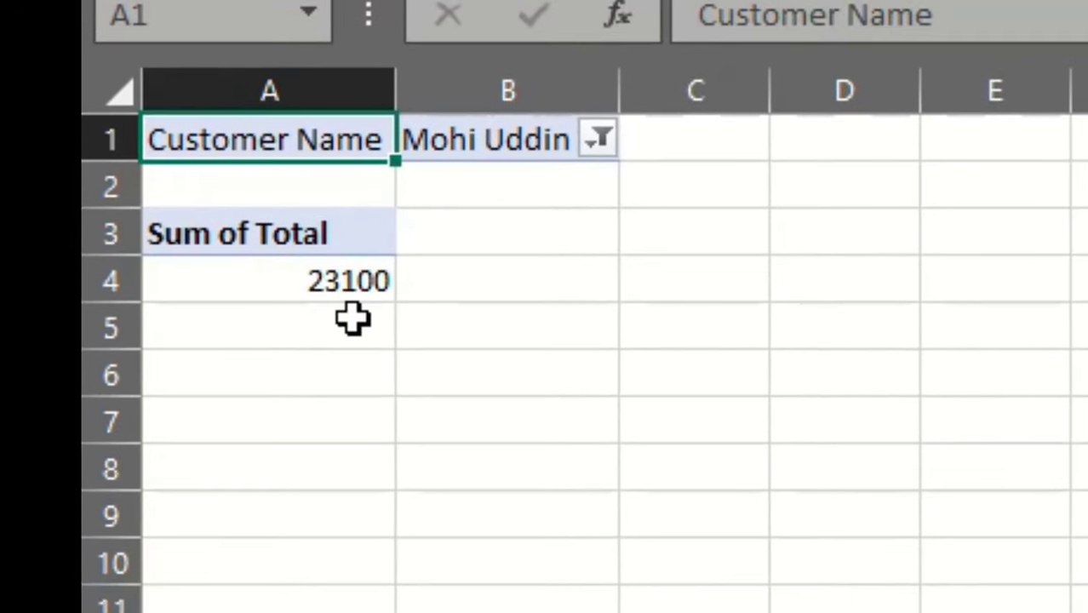
pyautogui.click(357, 282)
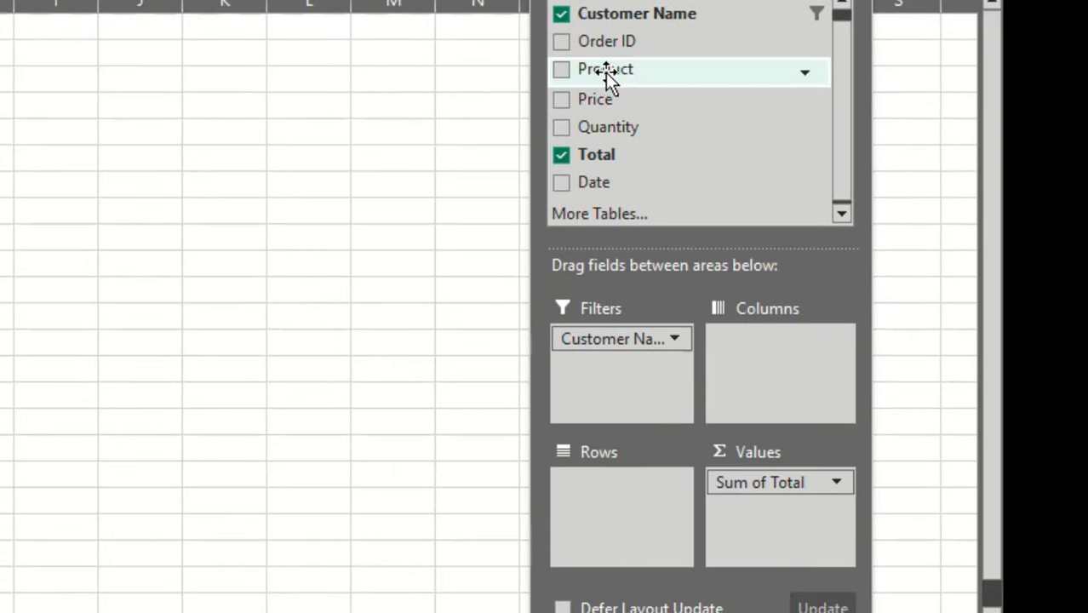
# Show Keyboard and Mouse as Product rows and add Sum of Price (4965) to the values
pyautogui.moveTo(607, 75); pyautogui.dragTo(606, 504)
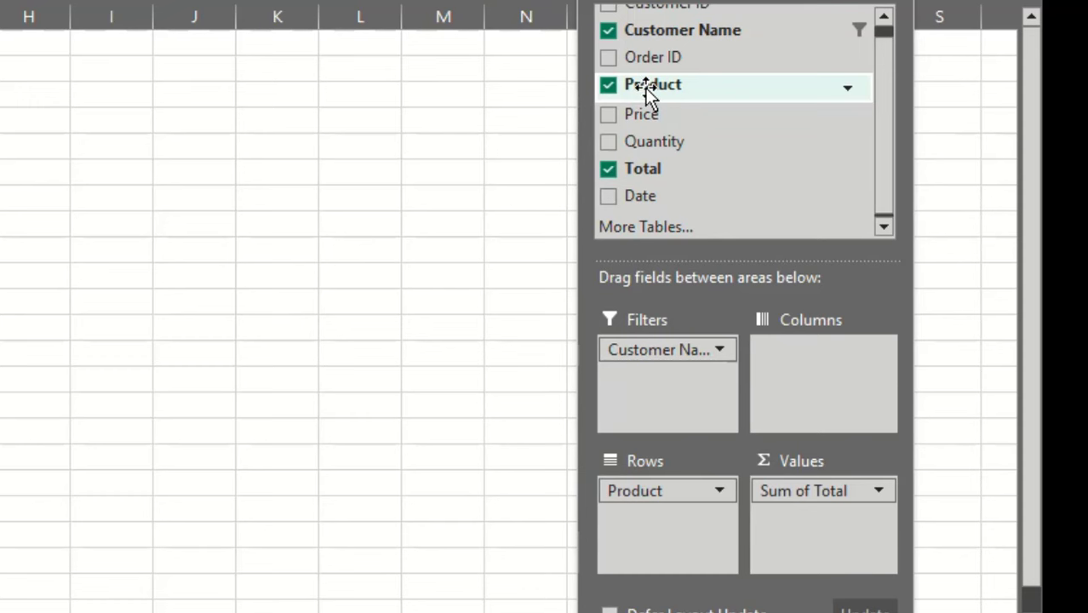
pyautogui.click(650, 93)
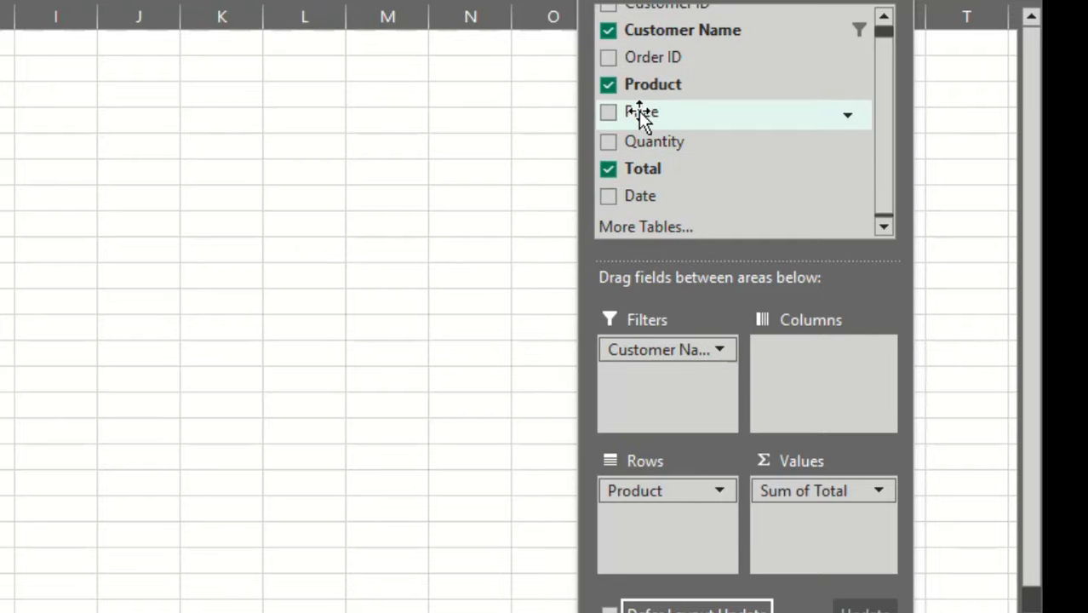
pyautogui.moveTo(643, 123); pyautogui.dragTo(787, 513)
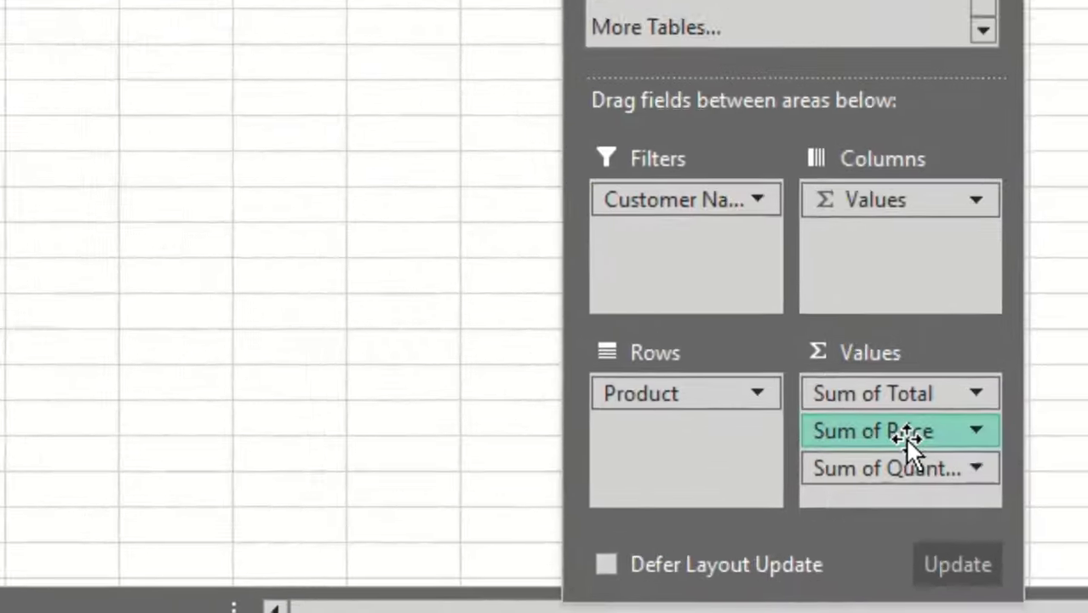
# Move Sum of Price to the top of Values and Sum of Total to the bottom
pyautogui.moveTo(1002, 529); pyautogui.dragTo(999, 510)
pyautogui.moveTo(864, 361); pyautogui.dragTo(865, 351)
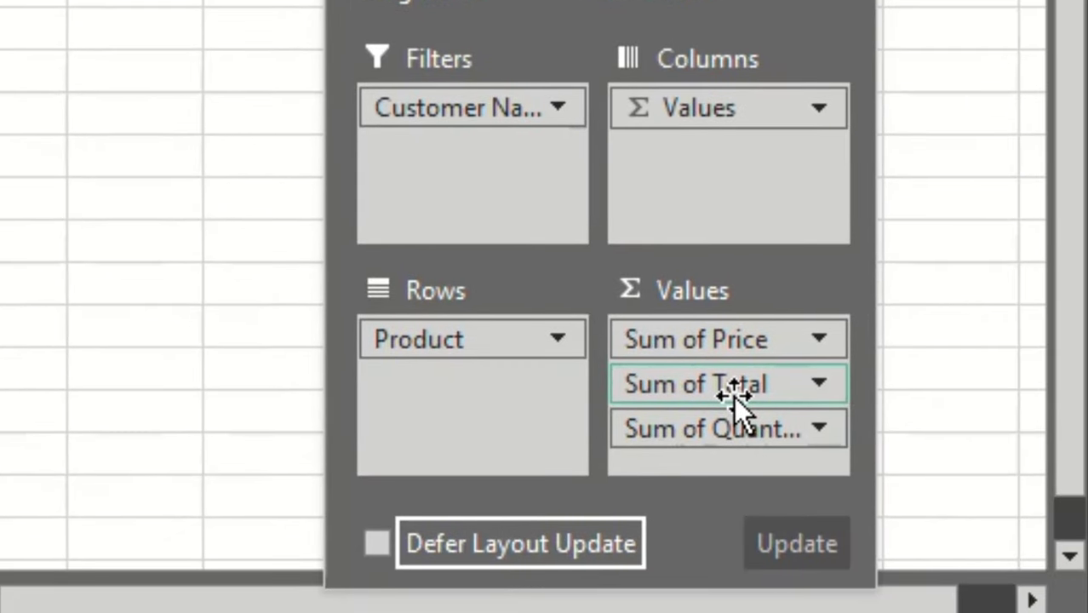
pyautogui.moveTo(735, 400); pyautogui.dragTo(753, 477)
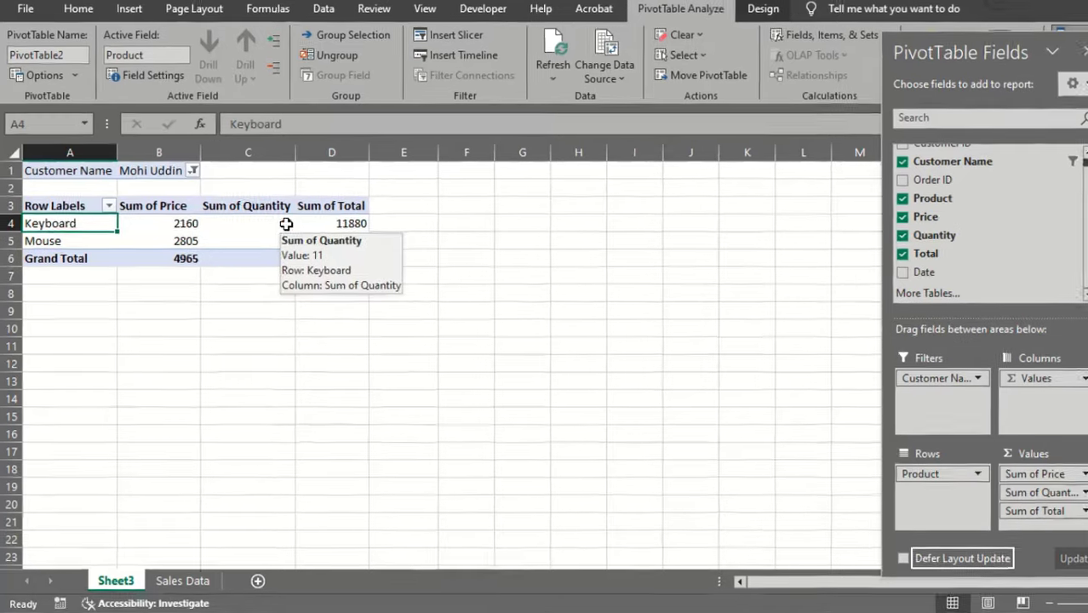
# Check the Keyboard quantity (11) and total (11880) cells, then reselect the pivot's grand total
pyautogui.click(285, 222)
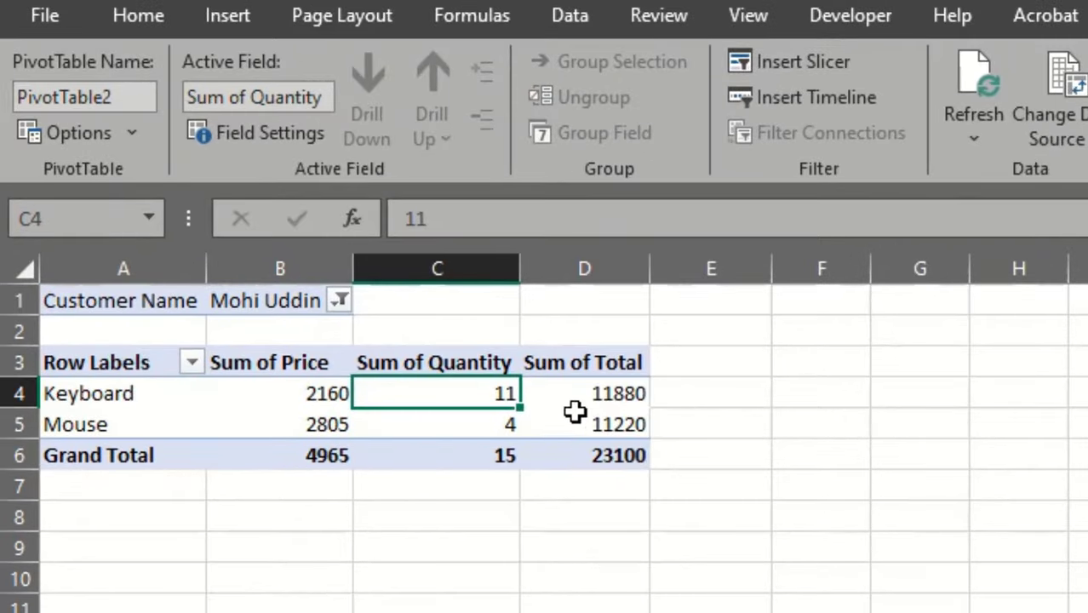
pyautogui.click(578, 402)
pyautogui.click(500, 514)
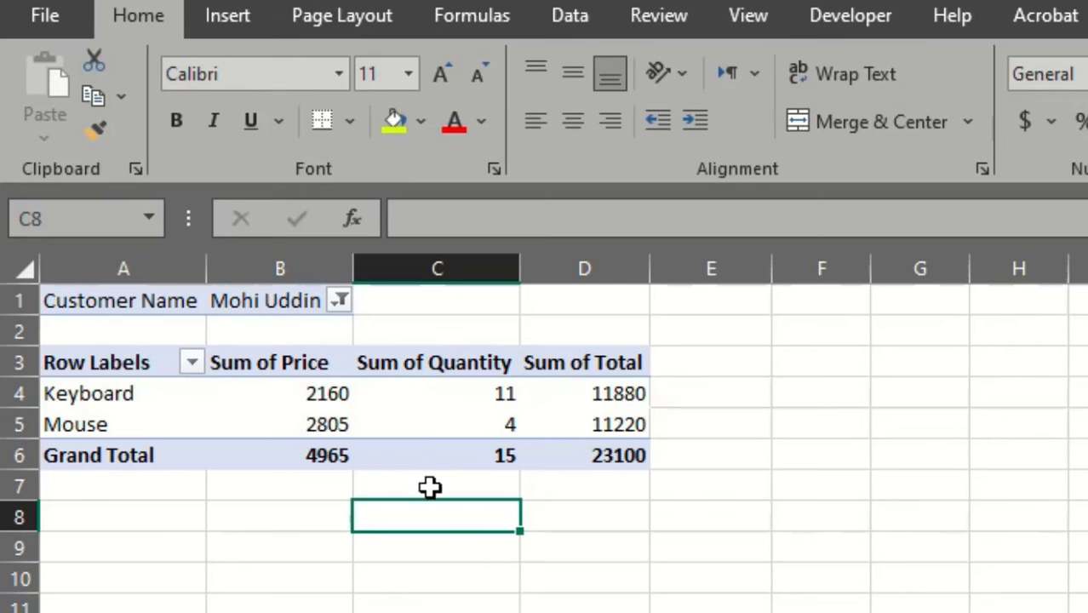
pyautogui.click(805, 612)
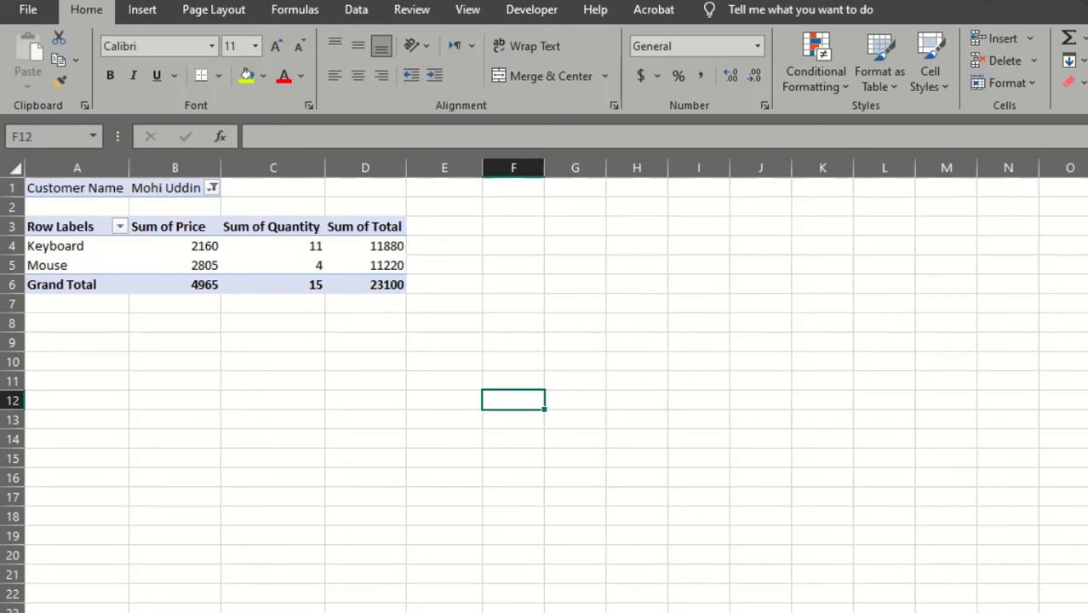
pyautogui.click(295, 283)
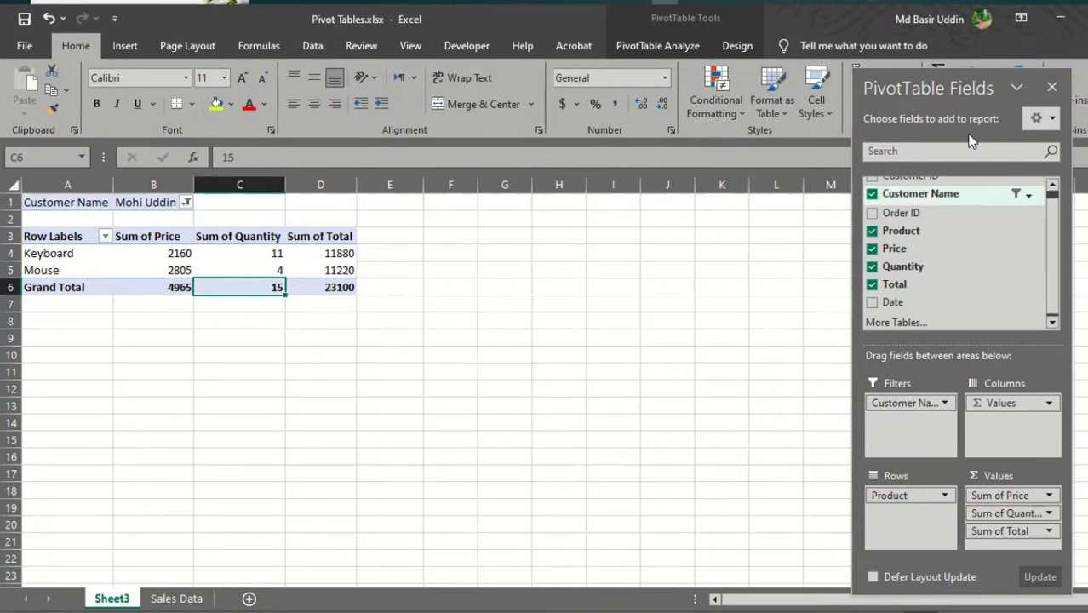
# Undock PivotTable Fields to float over columns F–J and drag its bottom edge up to shorten it
pyautogui.moveTo(941, 91); pyautogui.dragTo(530, 182)
pyautogui.moveTo(678, 143); pyautogui.dragTo(769, 96)
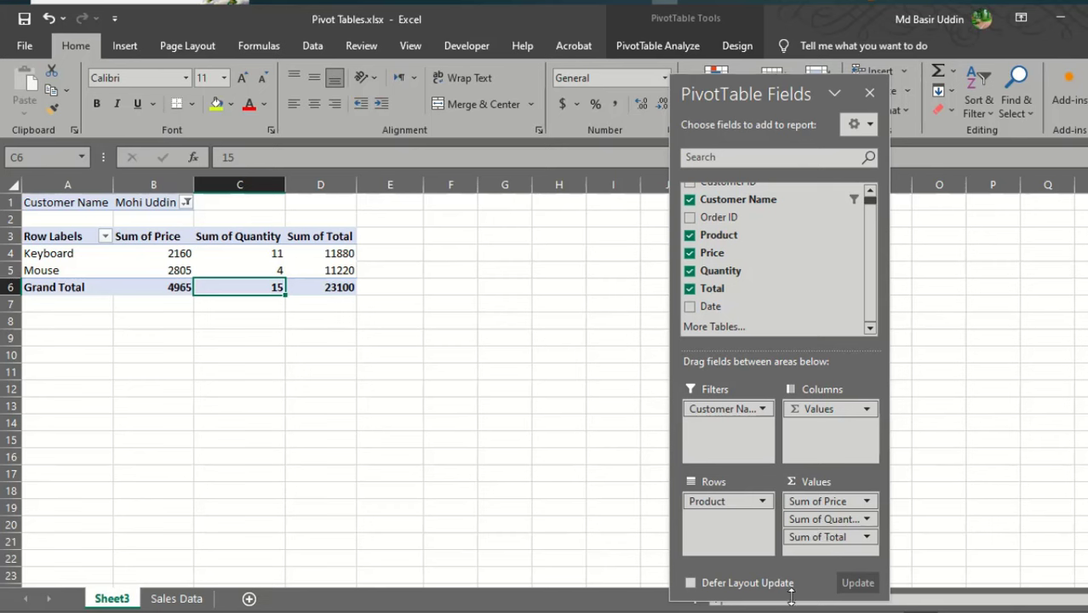
pyautogui.moveTo(792, 595); pyautogui.dragTo(771, 479)
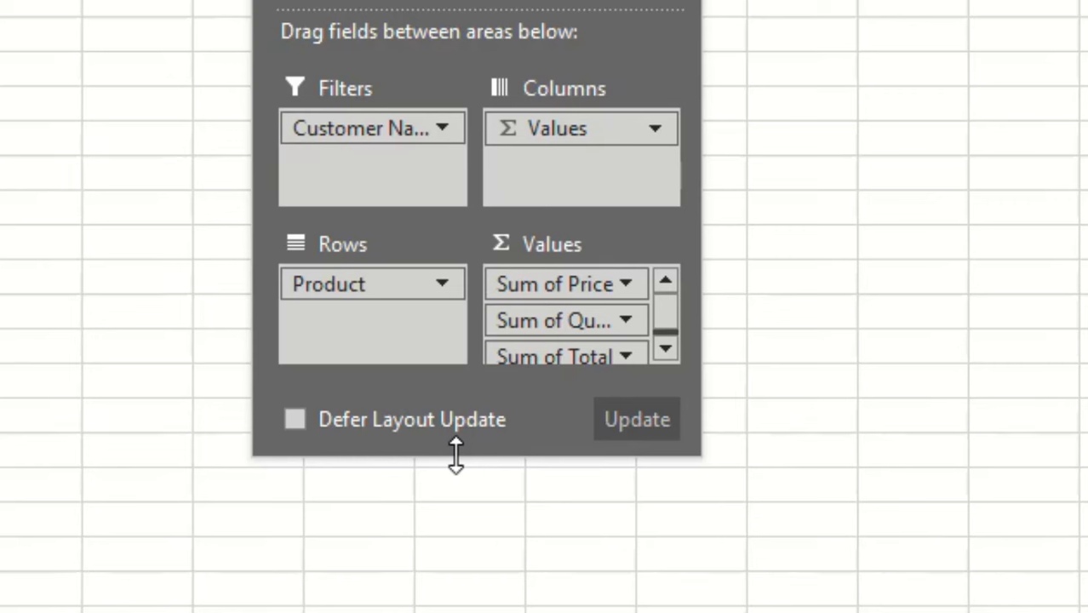
pyautogui.moveTo(456, 456); pyautogui.dragTo(459, 556)
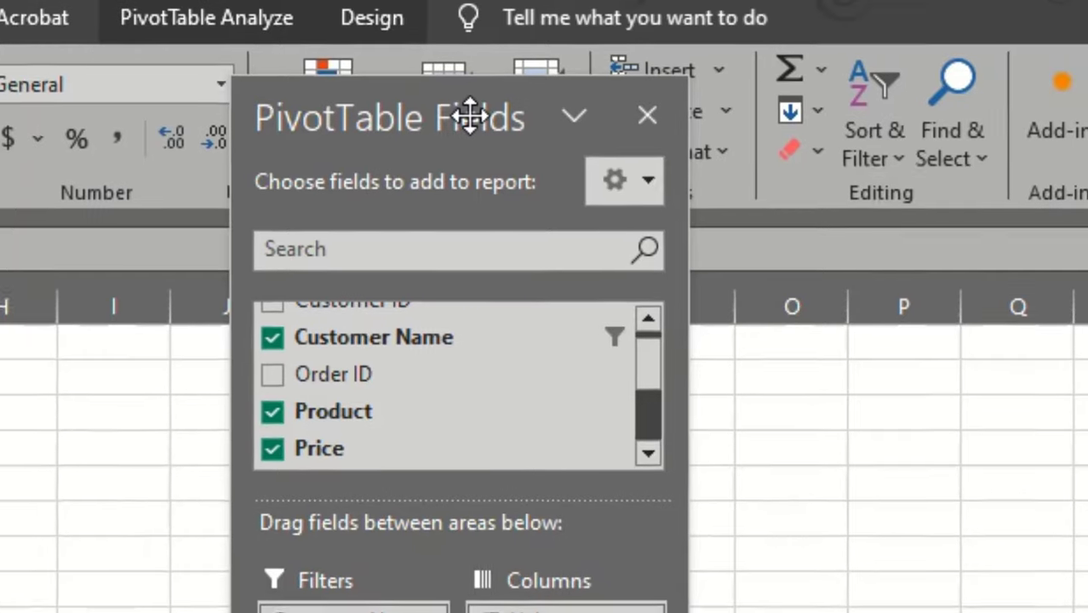
pyautogui.moveTo(459, 118); pyautogui.dragTo(824, 74)
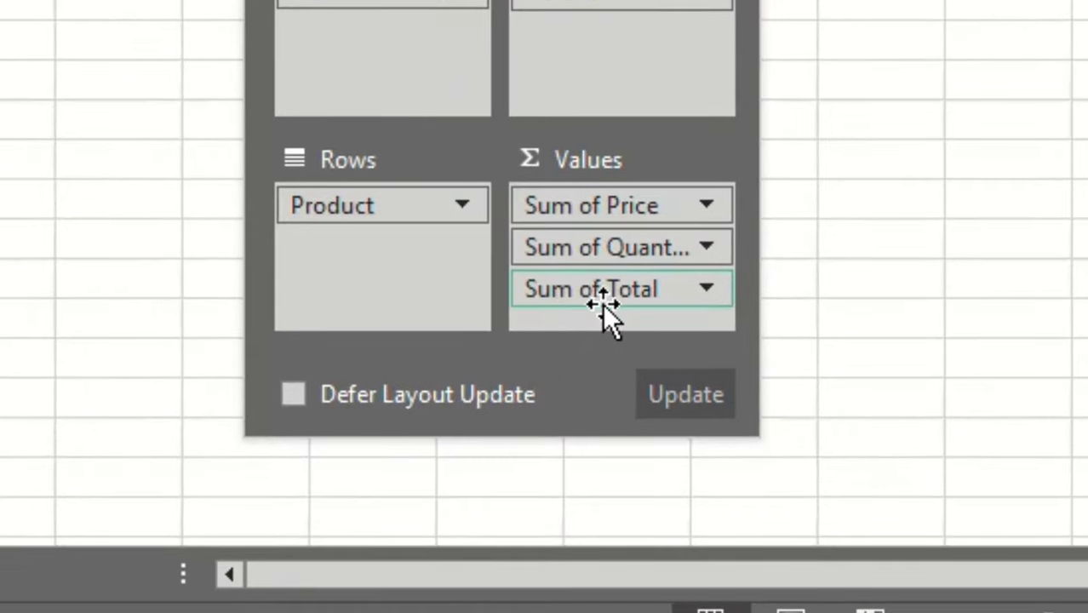
# Drag Sum of Quantity out of the Values area, removing it from the pivot
pyautogui.click(867, 471)
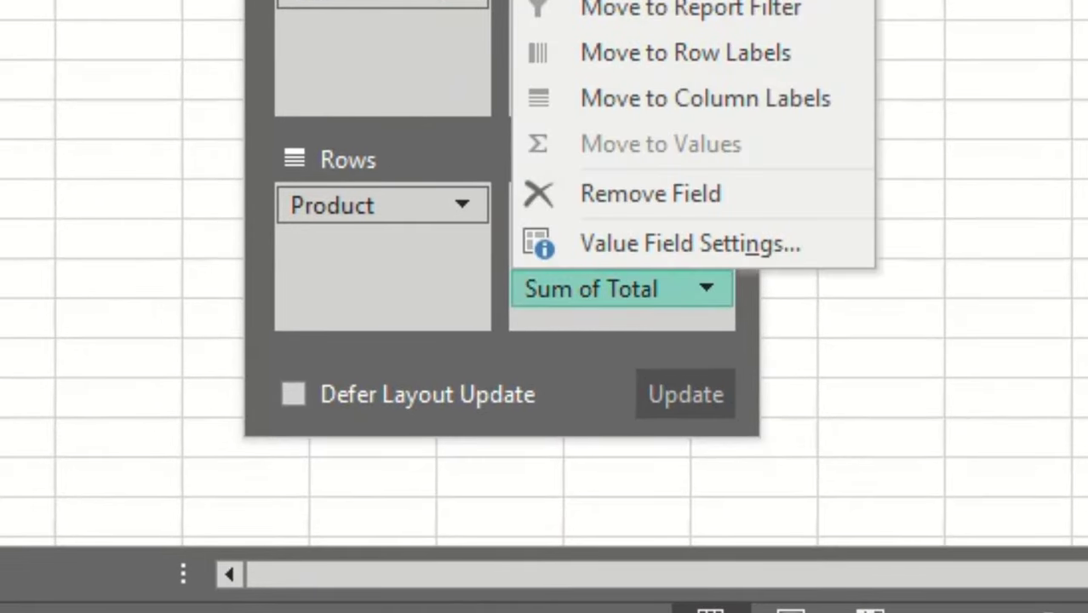
pyautogui.press('Escape')
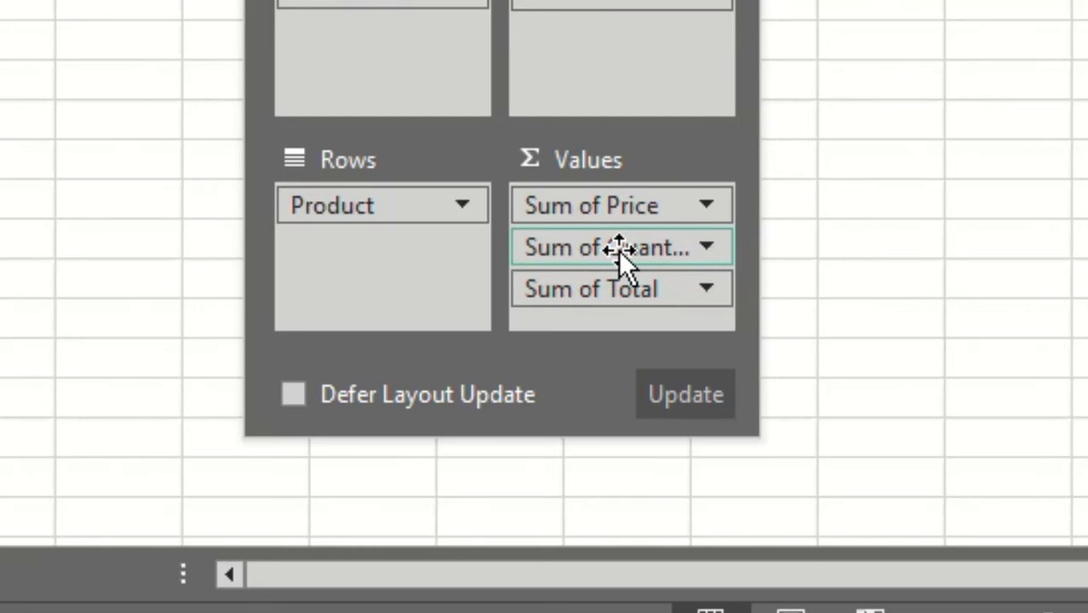
pyautogui.moveTo(619, 251); pyautogui.dragTo(603, 49)
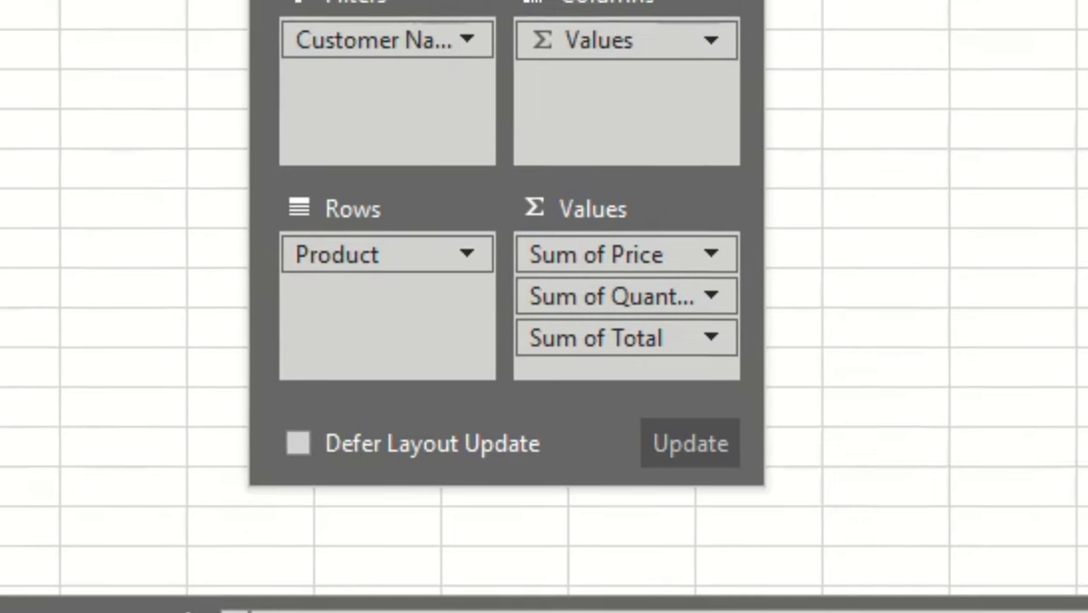
pyautogui.moveTo(554, 1); pyautogui.dragTo(545, 192)
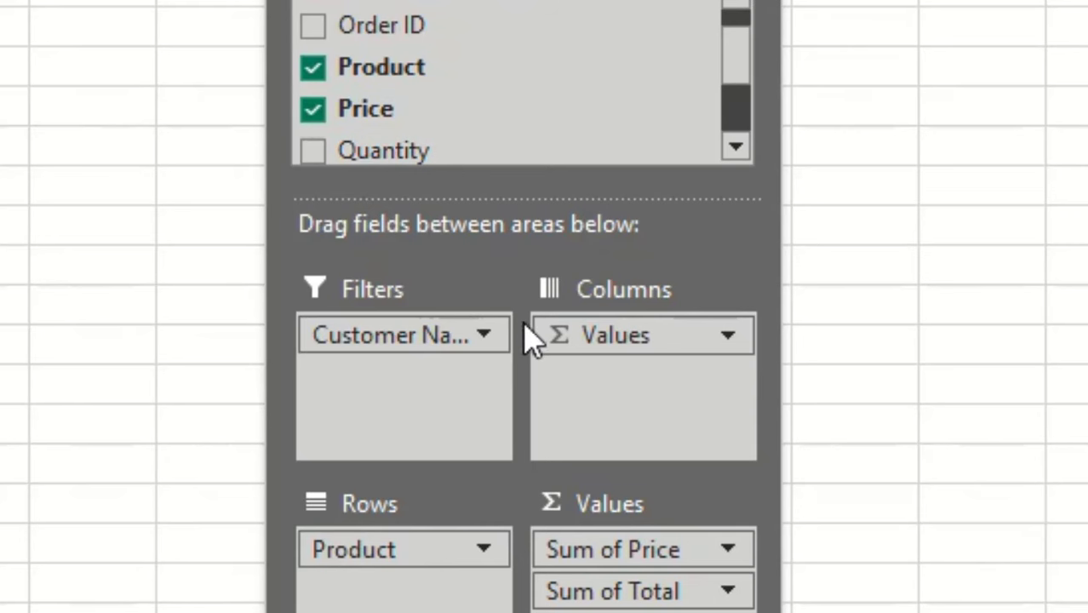
# Remove Sum of Total and drag Total back into Values after Sum of Price
pyautogui.click(728, 591)
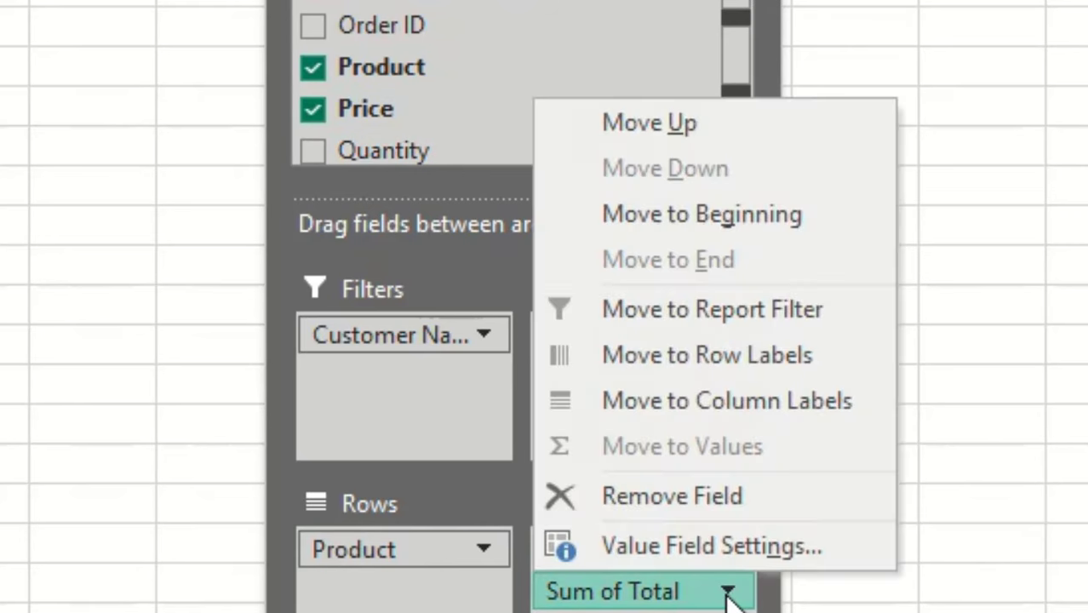
pyautogui.click(688, 507)
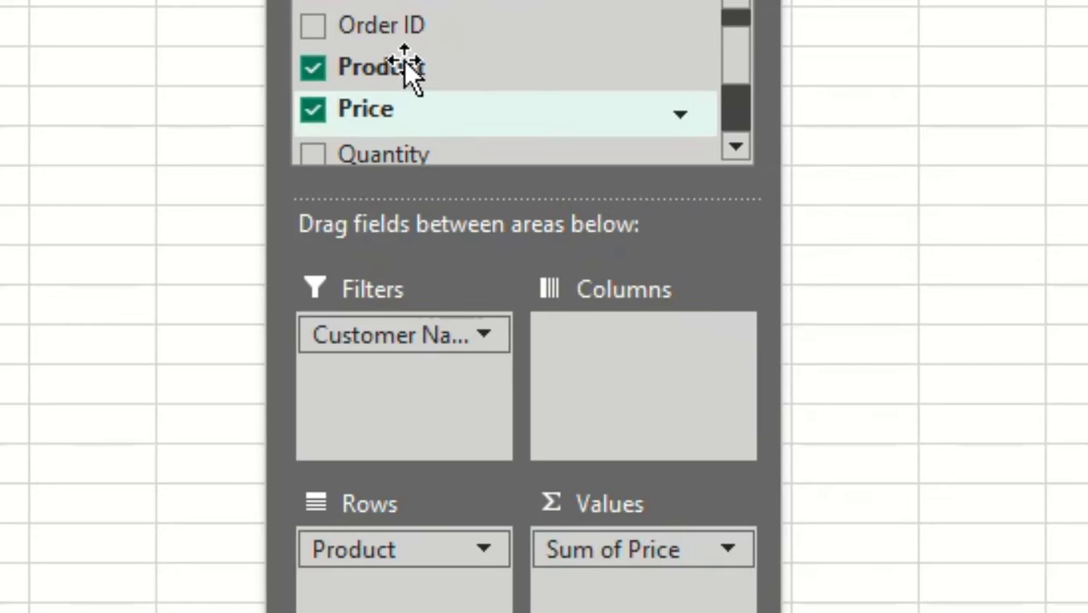
pyautogui.scroll(-2, 437, 64)
pyautogui.scroll(4, 398, 62)
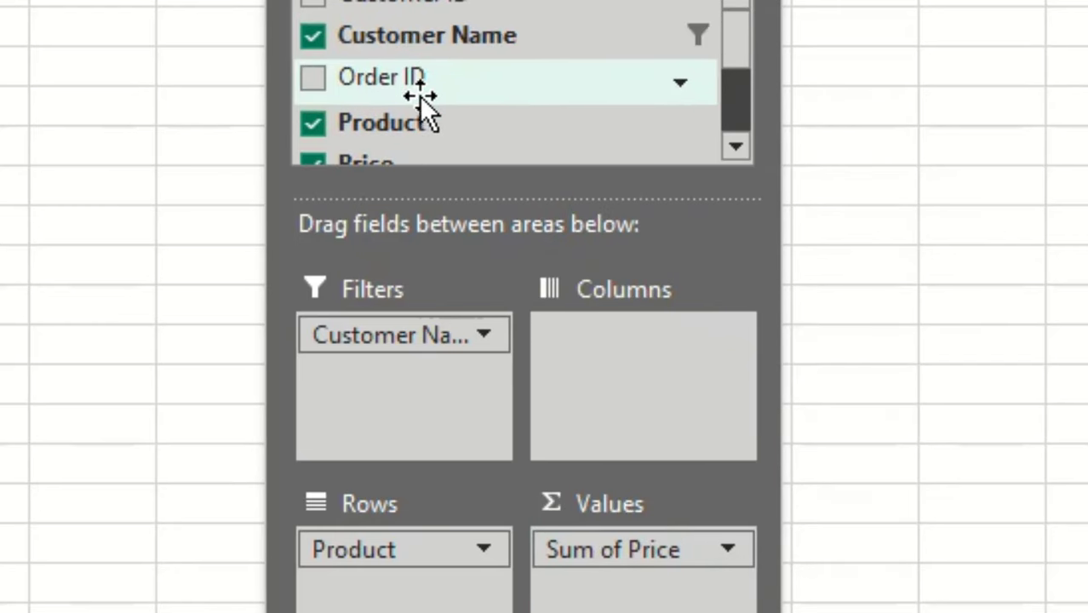
pyautogui.scroll(-2, 419, 96)
pyautogui.moveTo(401, 153); pyautogui.dragTo(673, 588)
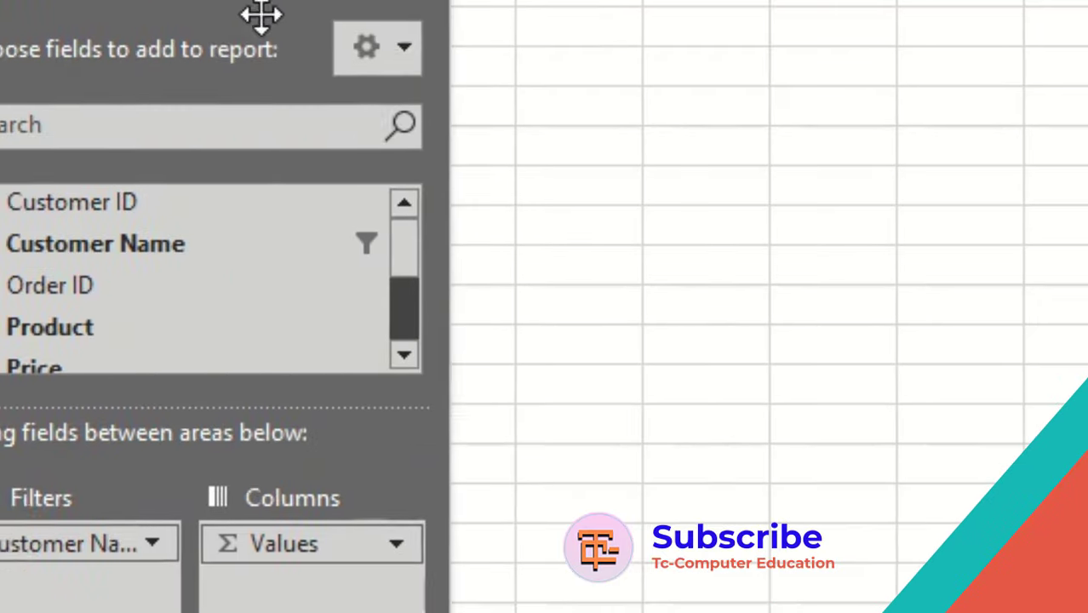
pyautogui.moveTo(260, 15); pyautogui.dragTo(61, 0)
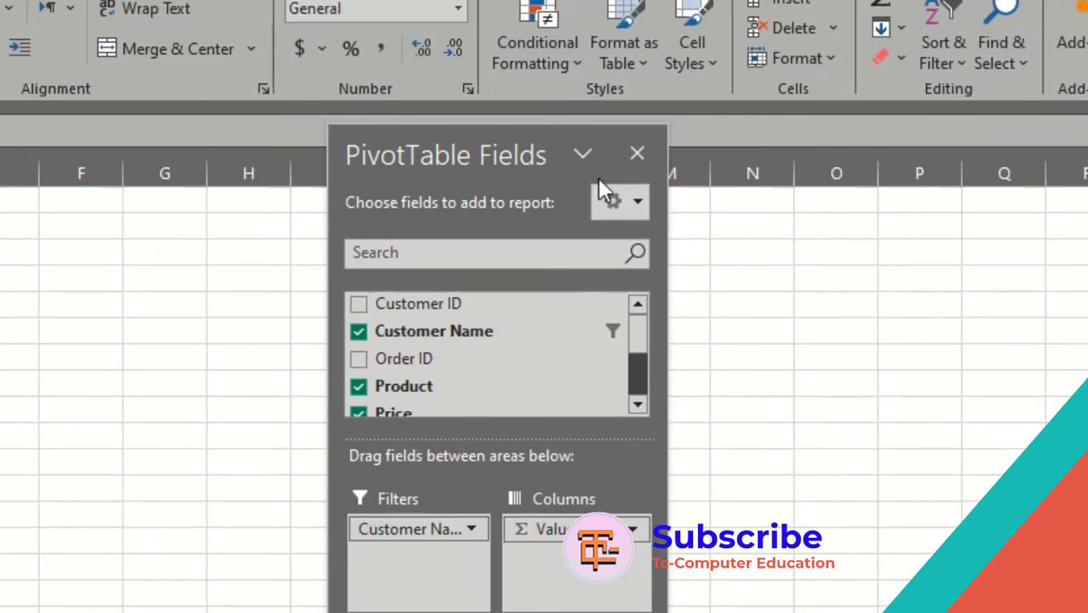
pyautogui.moveTo(482, 154); pyautogui.dragTo(277, 59)
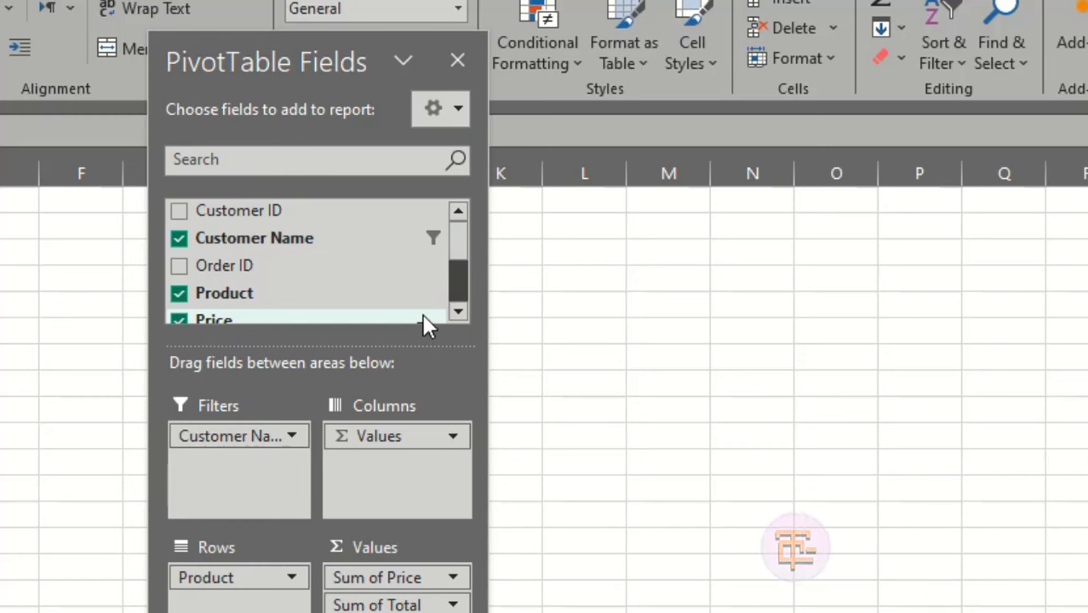
pyautogui.click(457, 60)
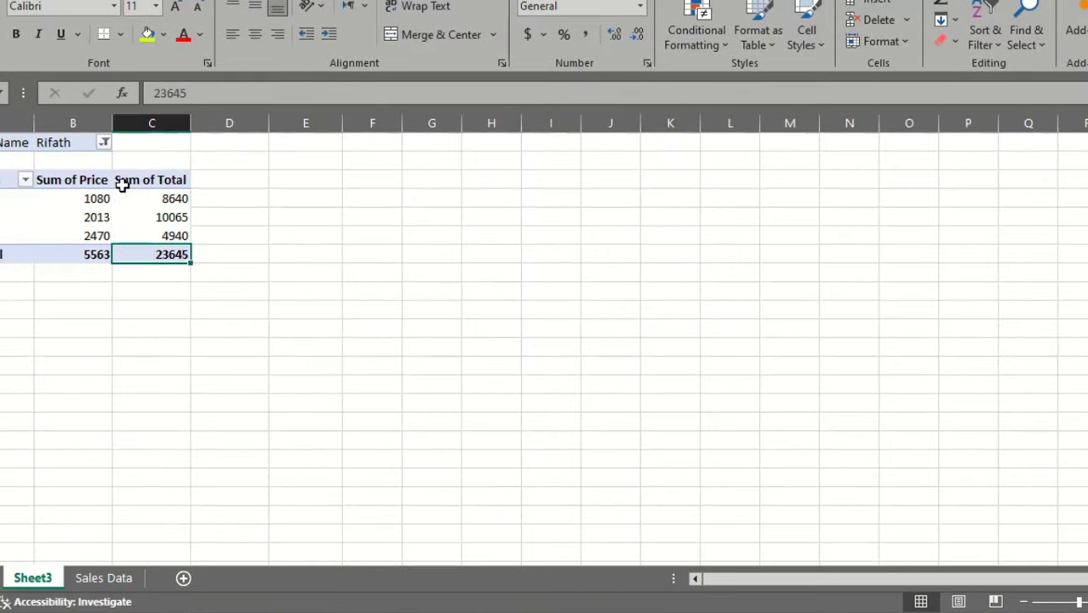
pyautogui.click(122, 184)
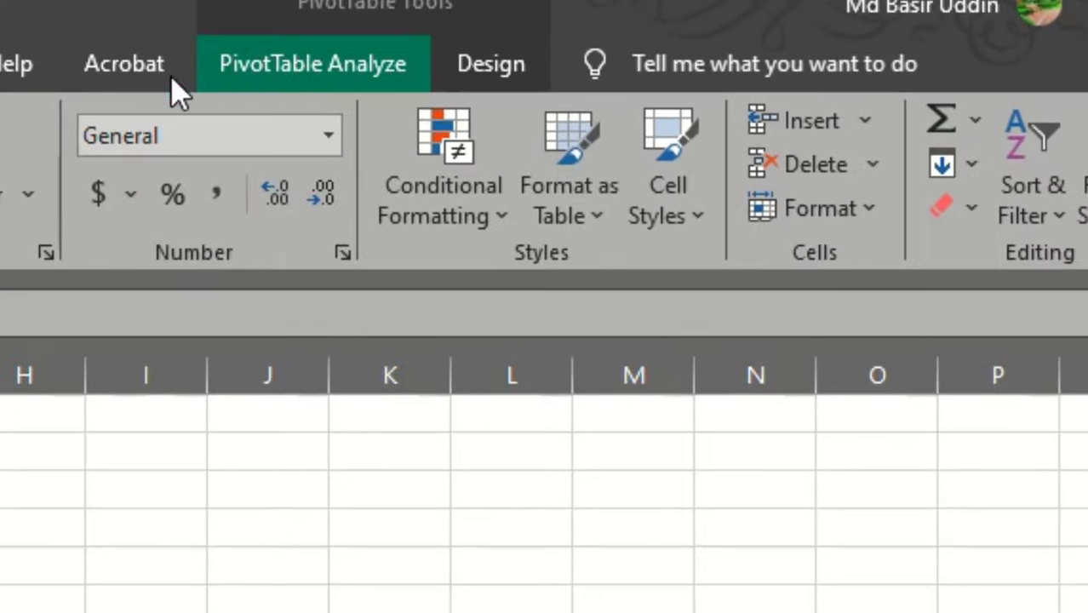
pyautogui.click(327, 82)
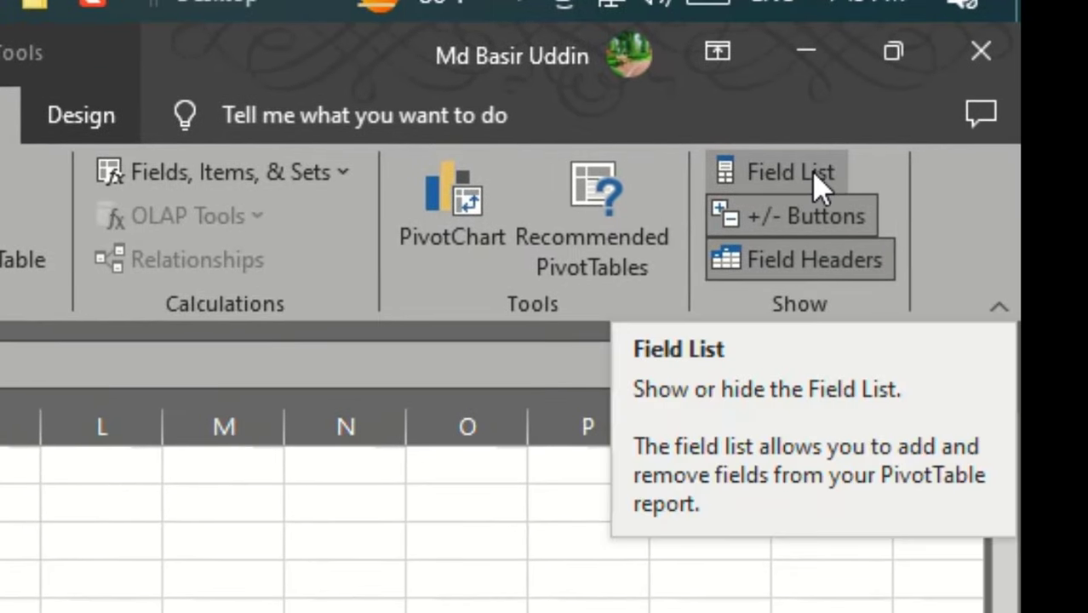
pyautogui.click(818, 178)
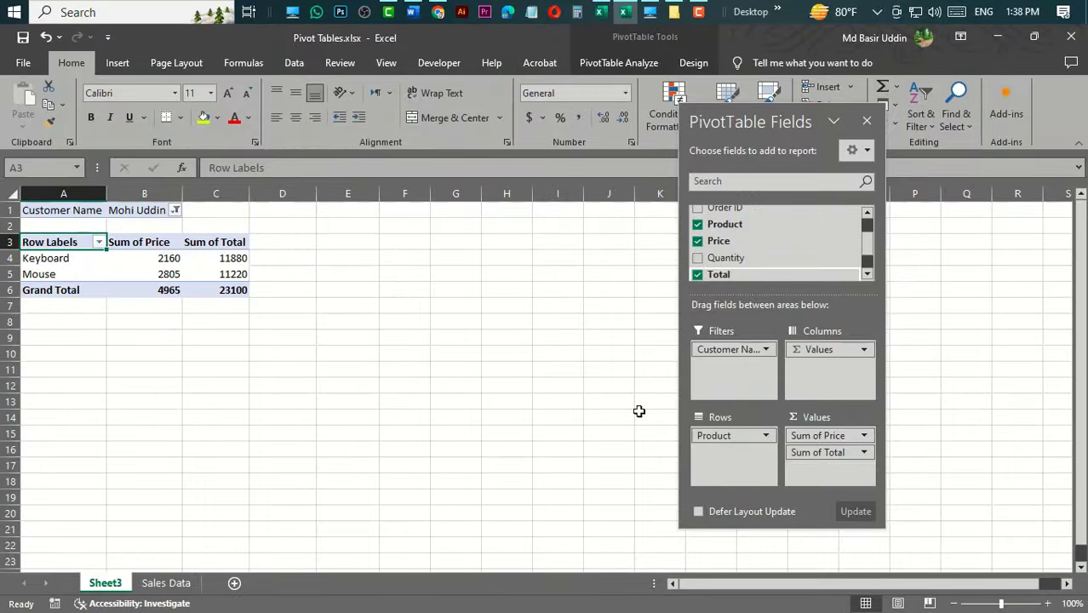
# Add a second customer to the filter (total 81884) and drill into a price's order rows
pyautogui.click(141, 291)
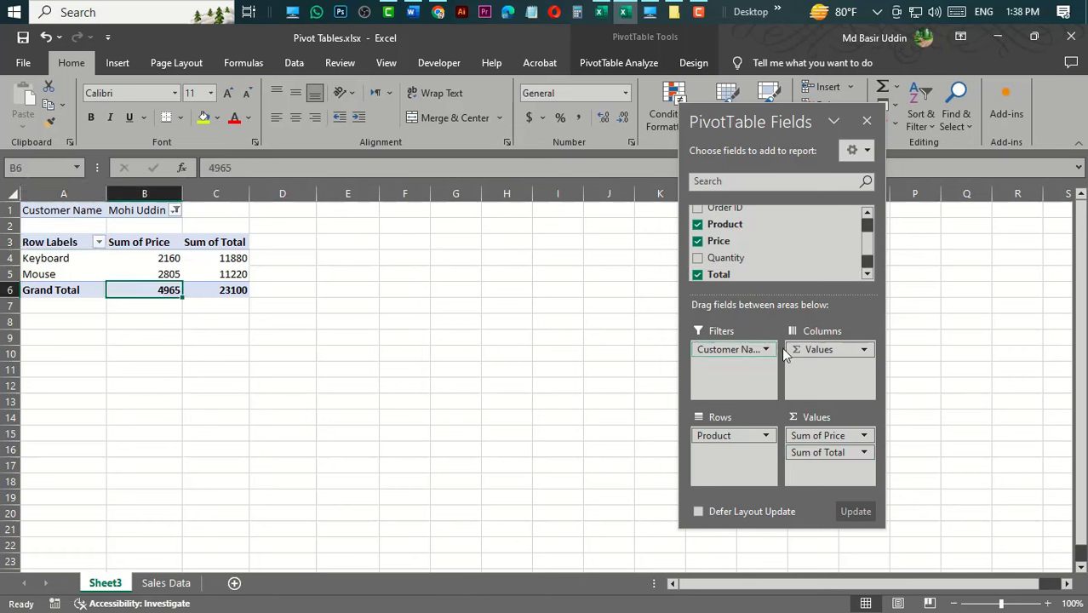
pyautogui.click(175, 211)
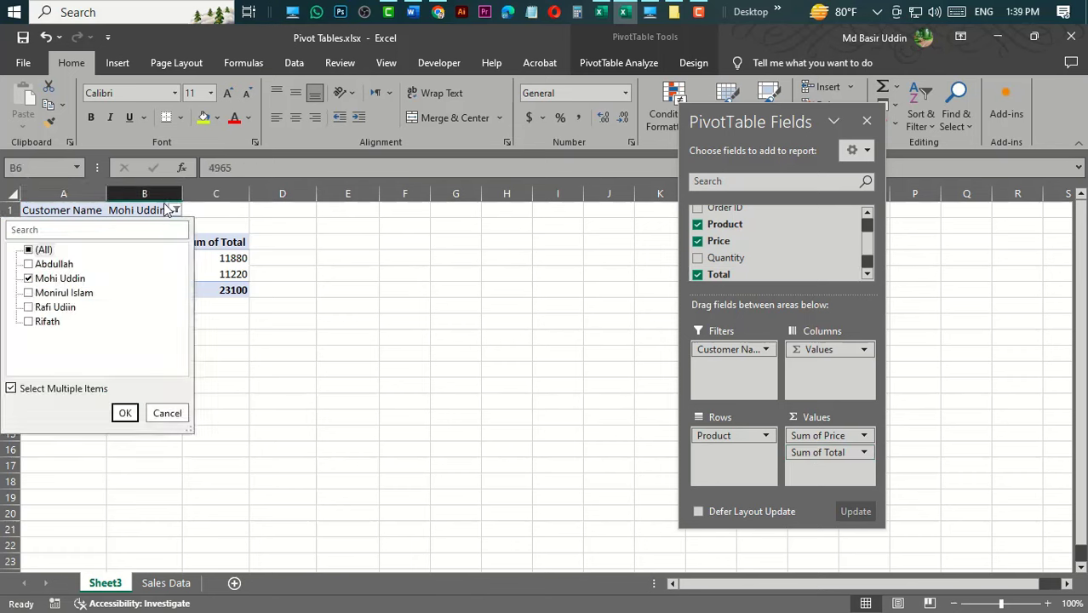
pyautogui.click(29, 308)
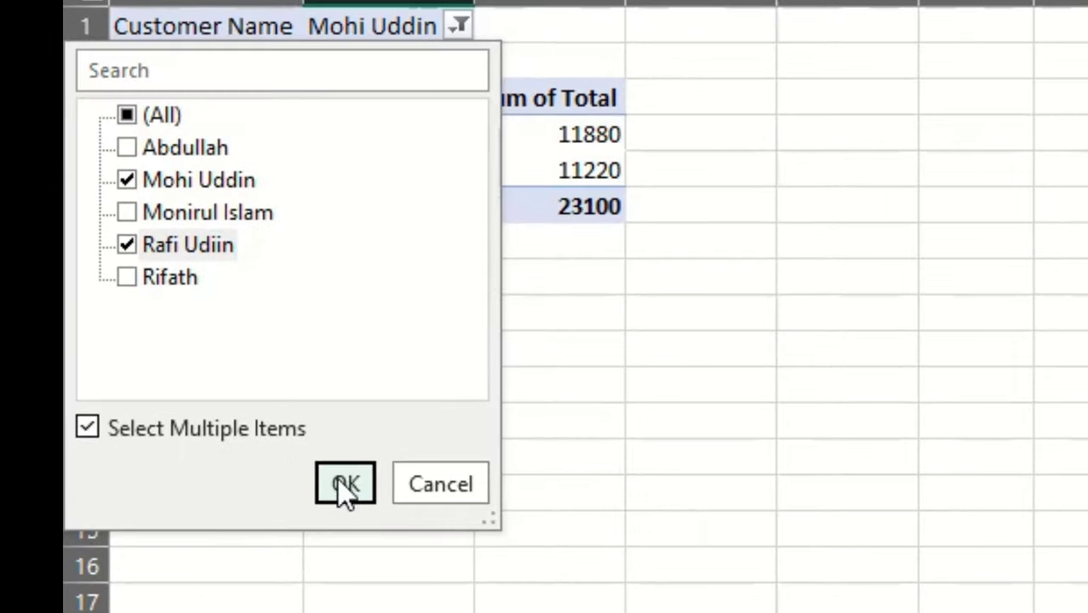
pyautogui.click(125, 413)
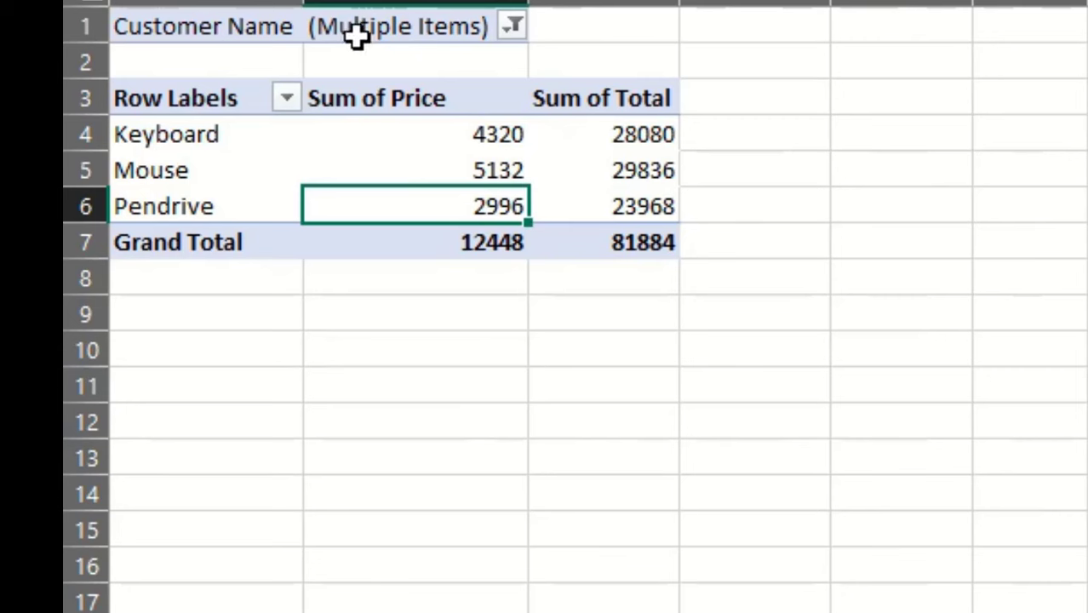
pyautogui.doubleClick(485, 208)
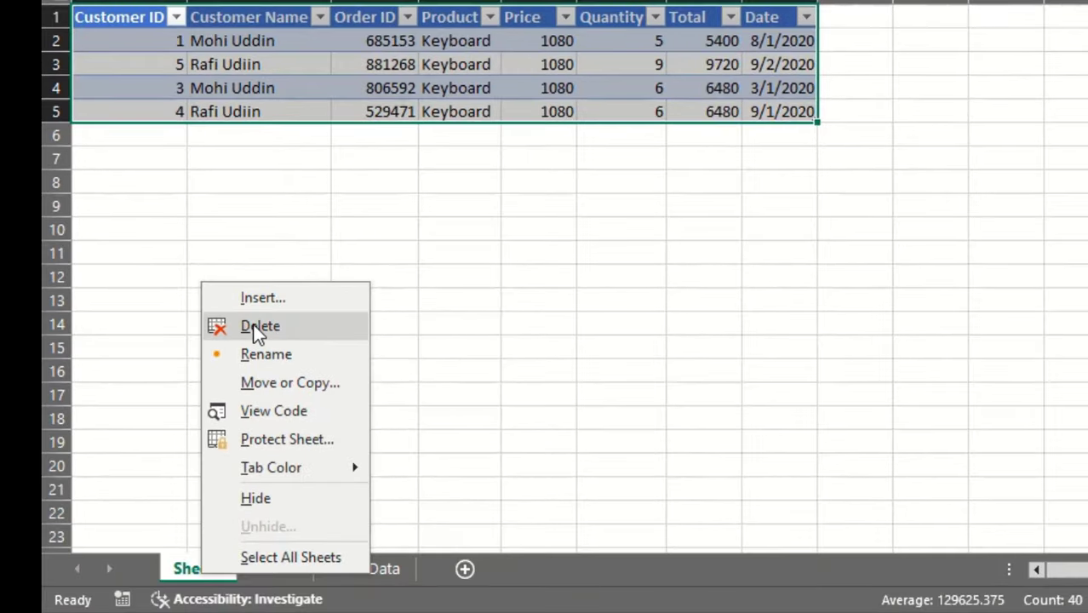
# Delete the drill-down sheet, then untick the first customer in the Customer Name filter
pyautogui.click(260, 326)
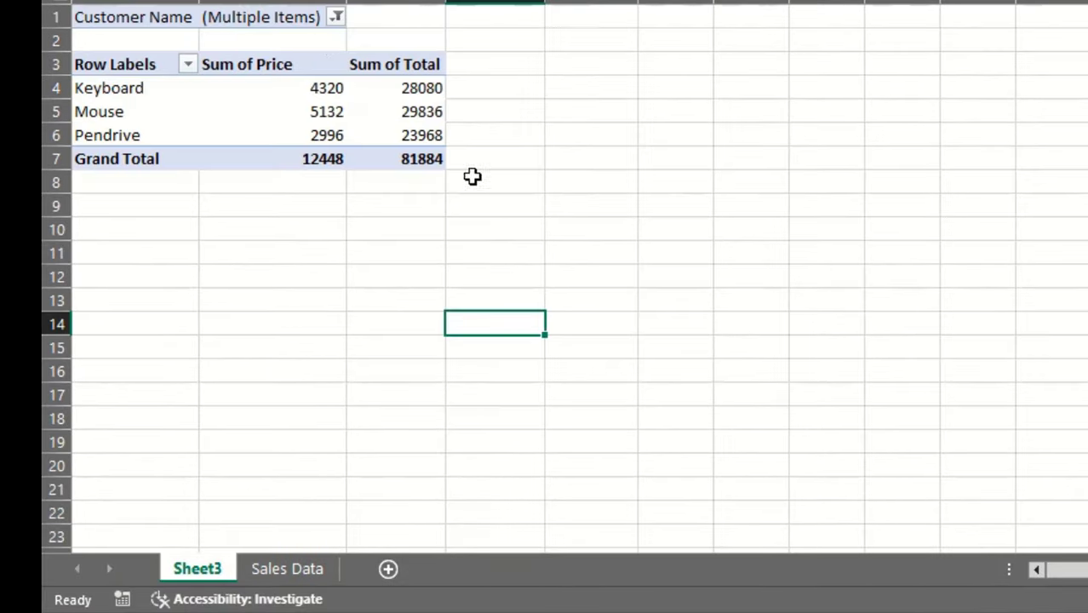
pyautogui.click(337, 19)
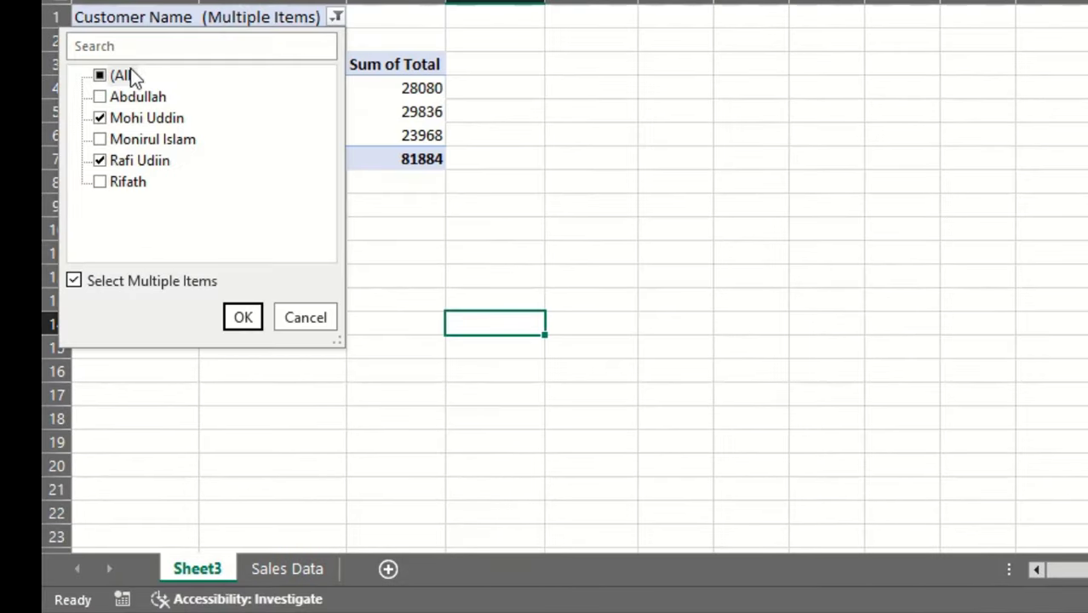
pyautogui.click(99, 118)
# Switch the filter to one different customer, bringing the pivot total to 23645
pyautogui.click(100, 160)
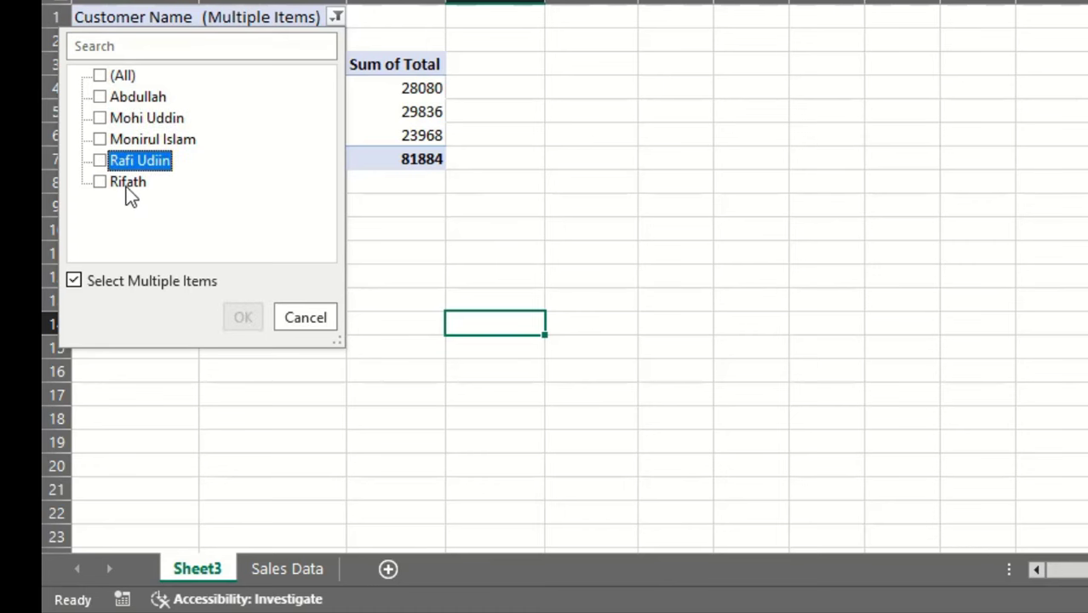
pyautogui.click(101, 182)
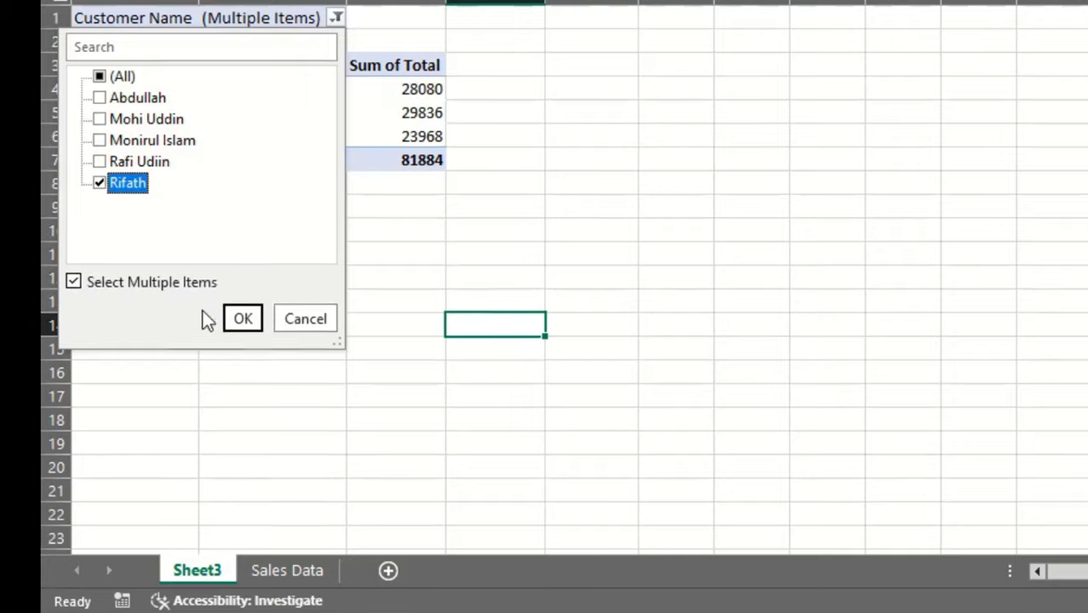
pyautogui.click(236, 406)
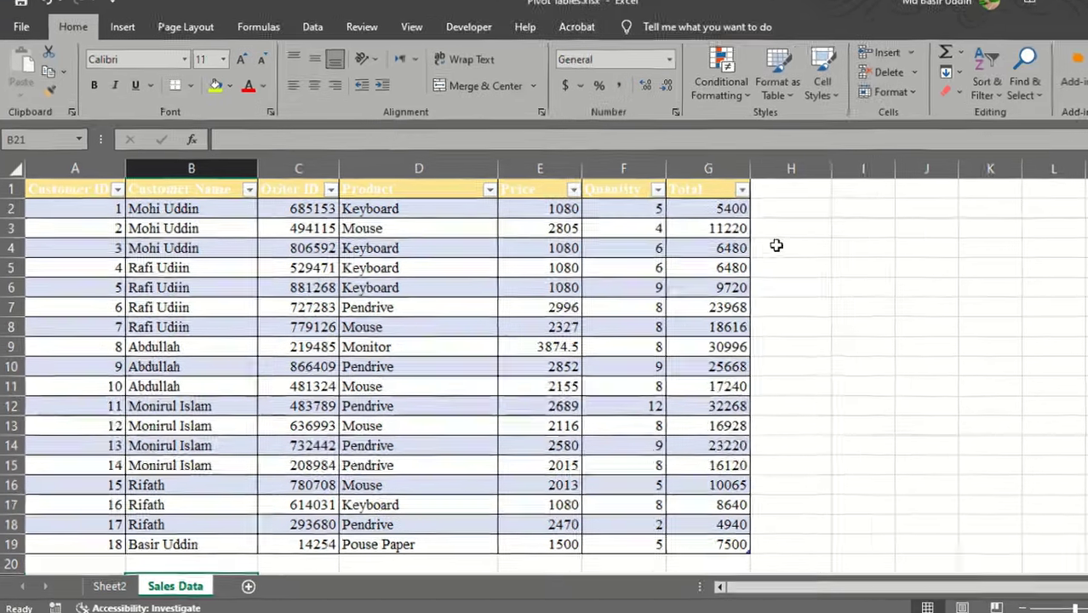
pyautogui.click(732, 214)
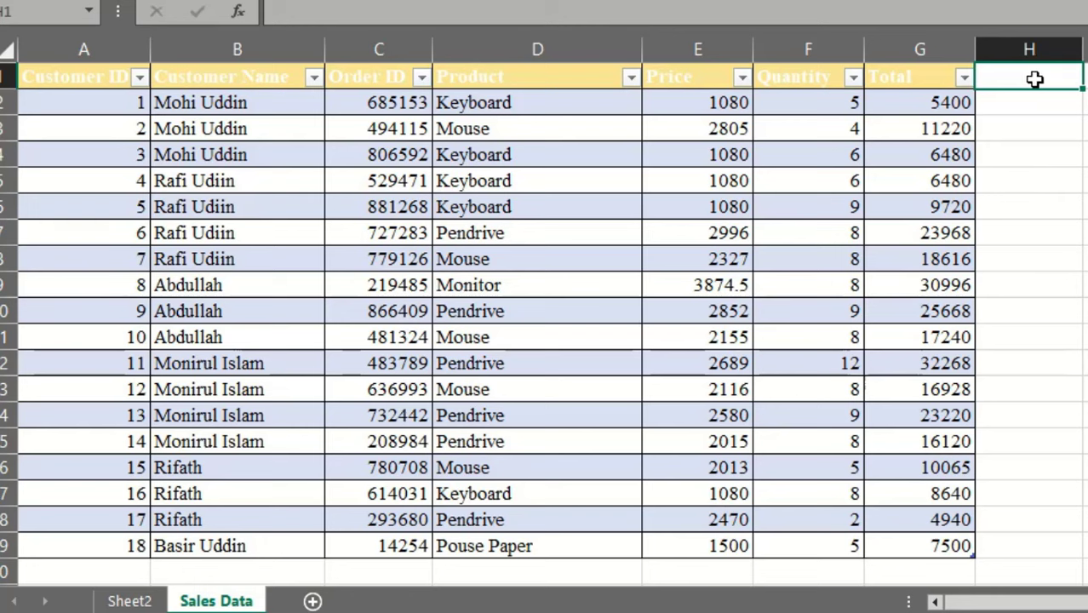
pyautogui.click(109, 602)
pyautogui.click(195, 601)
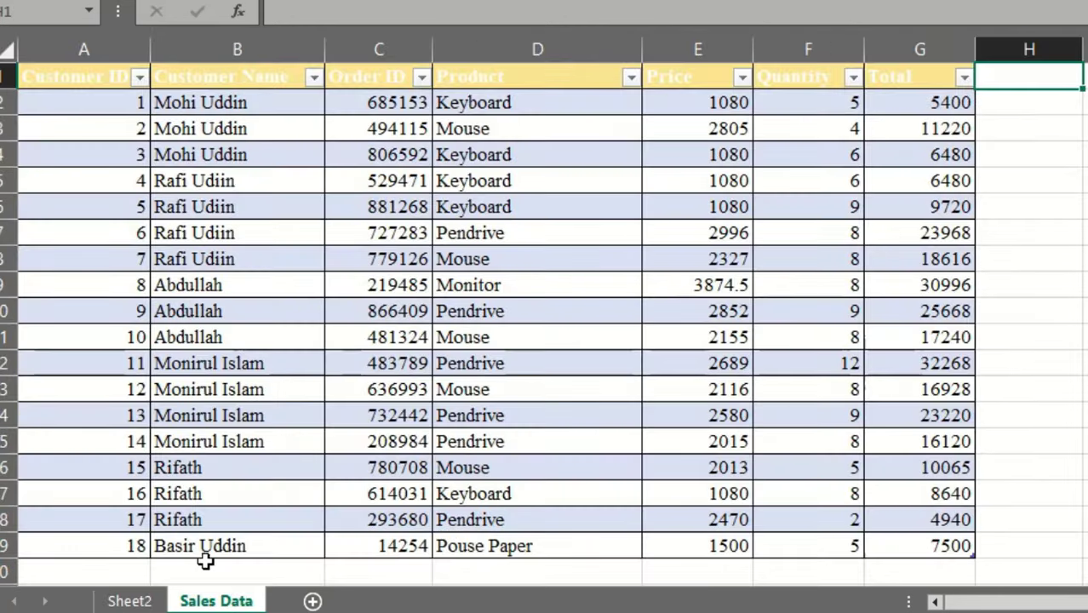
pyautogui.scroll(-1, 205, 561)
pyautogui.click(129, 490)
pyautogui.click(200, 490)
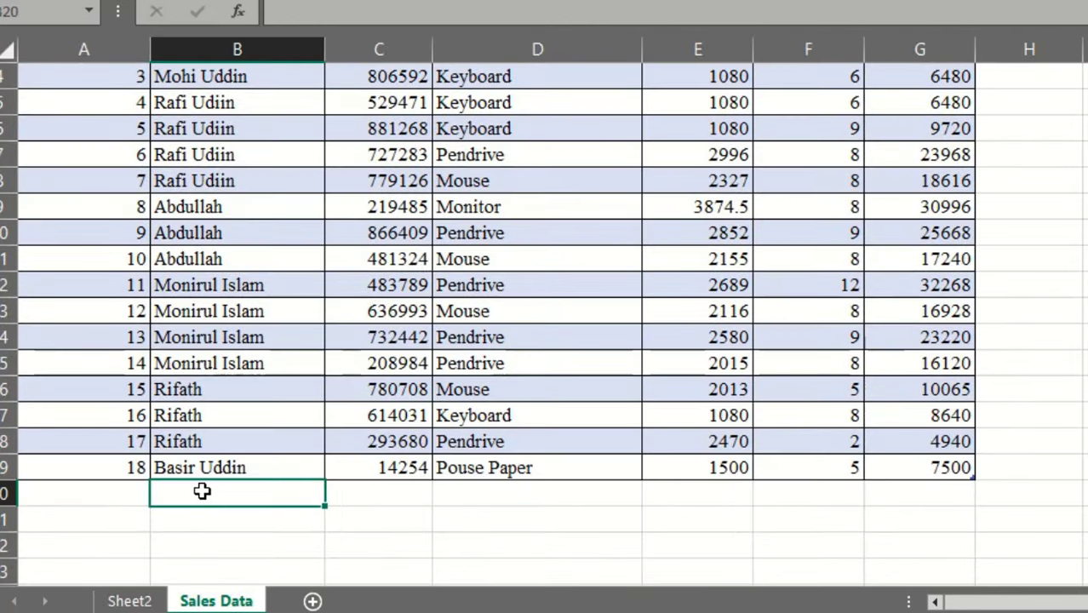
pyautogui.click(130, 602)
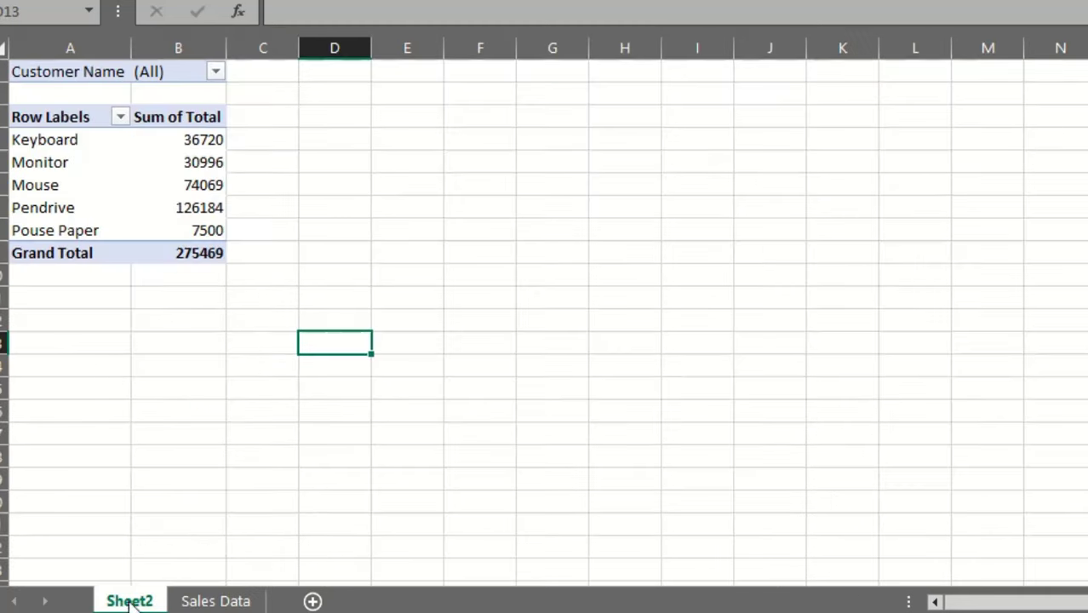
pyautogui.click(194, 603)
pyautogui.scroll(1, 596, 341)
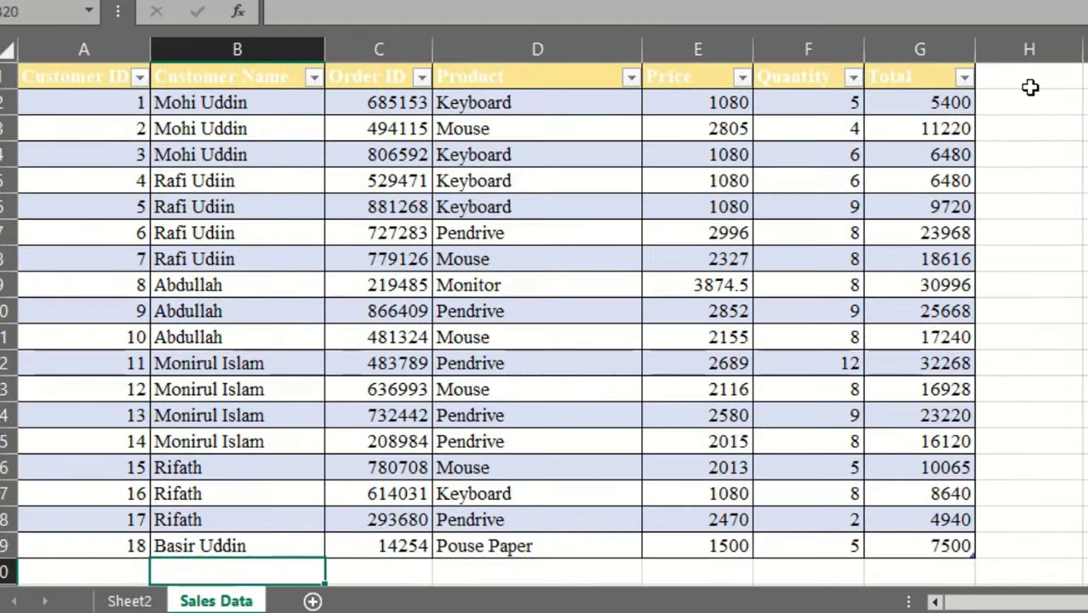
pyautogui.click(1028, 85)
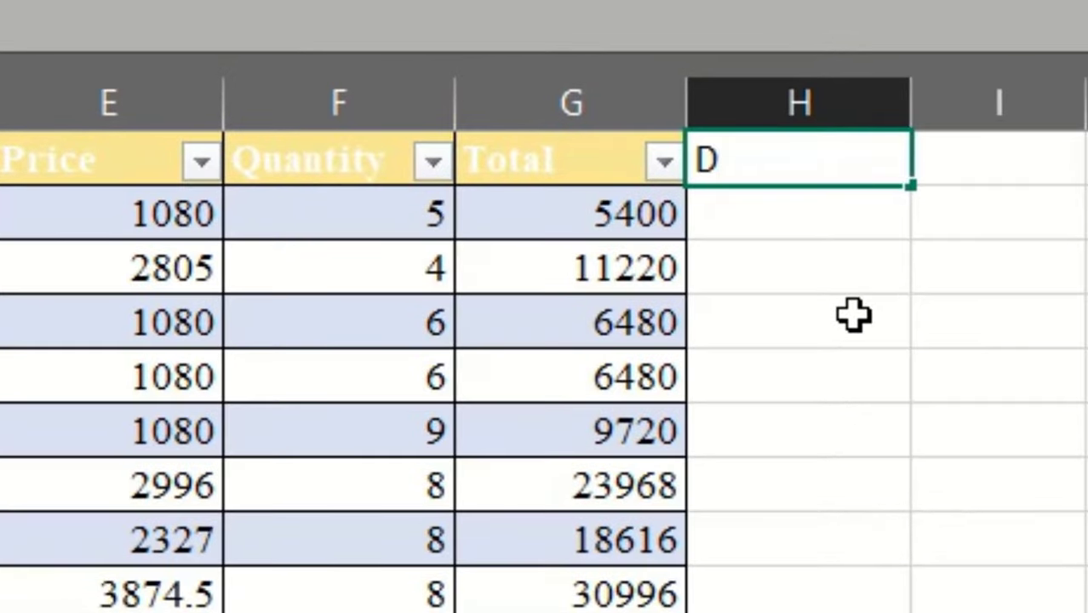
# Enter 215 in the first Due cell, fill it down every order, and return to the pivot sheet
pyautogui.press('Return')
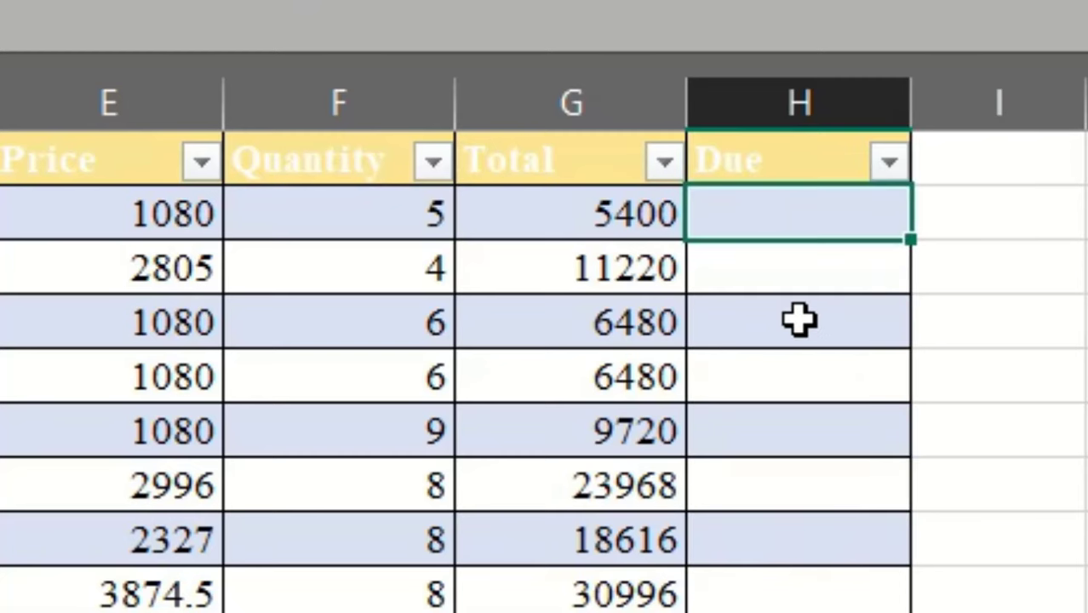
pyautogui.press('F2')
pyautogui.write('215')
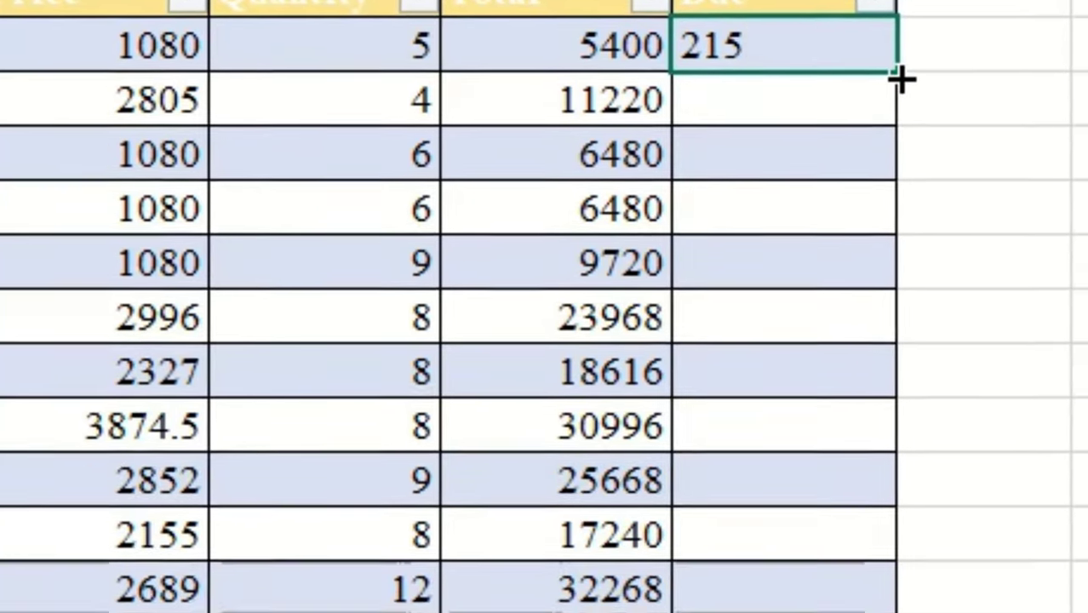
pyautogui.moveTo(900, 79); pyautogui.dragTo(834, 578)
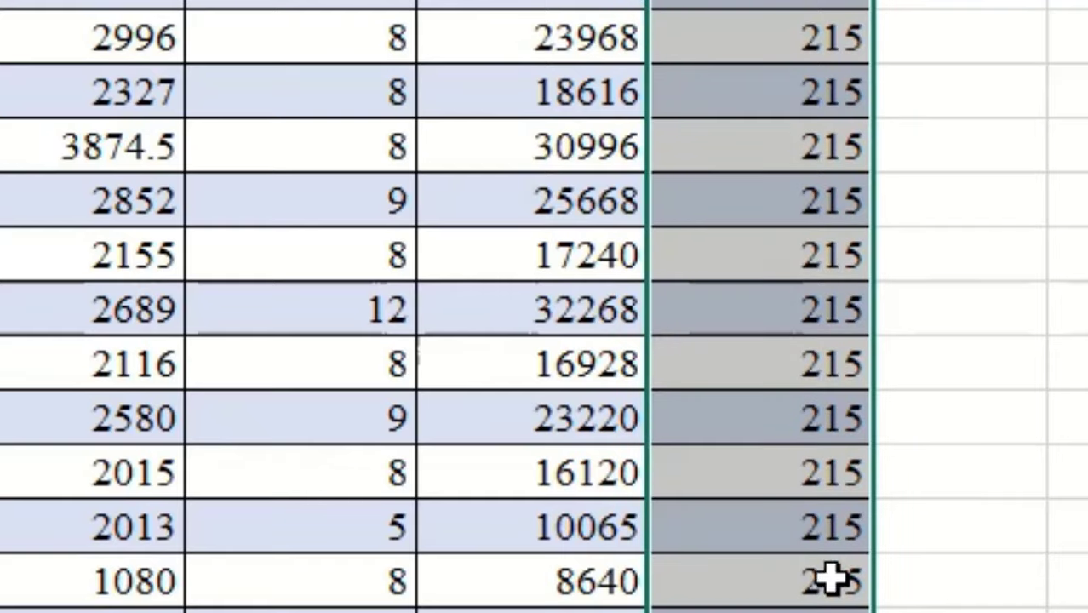
pyautogui.click(761, 611)
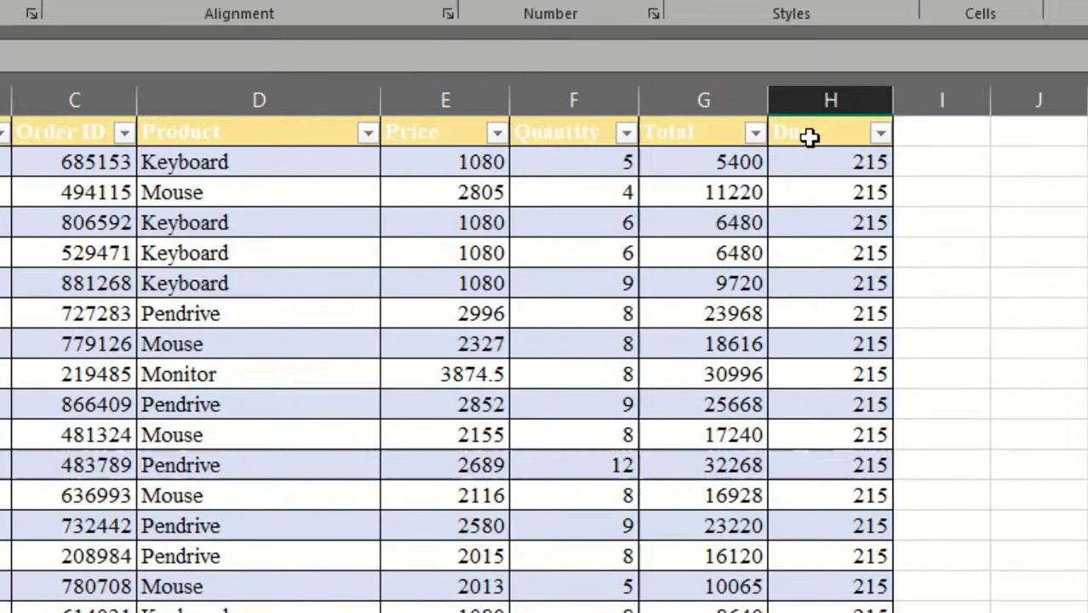
pyautogui.click(806, 140)
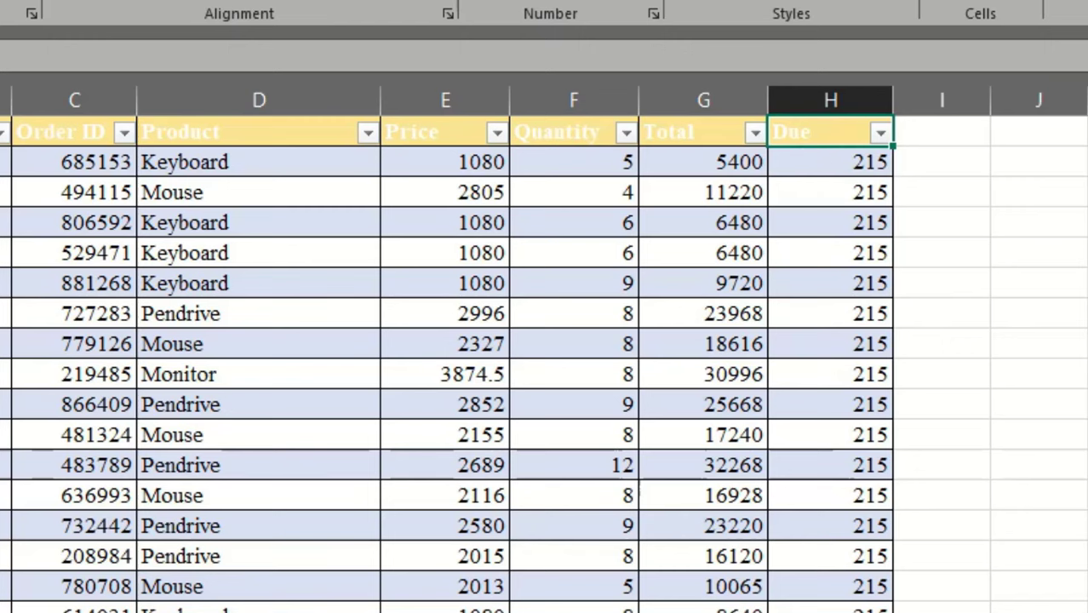
pyautogui.hotkey('ctrl', 'pageup')
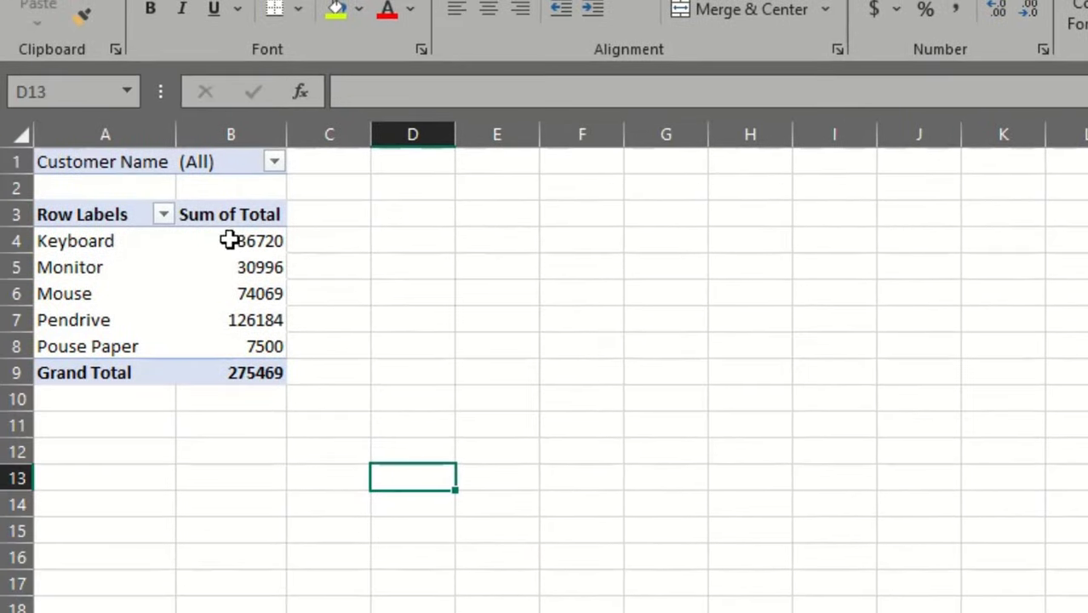
# Add the Due field to the pivot values as Sum of Due (total 3870), then return to Sales Data
pyautogui.click(220, 220)
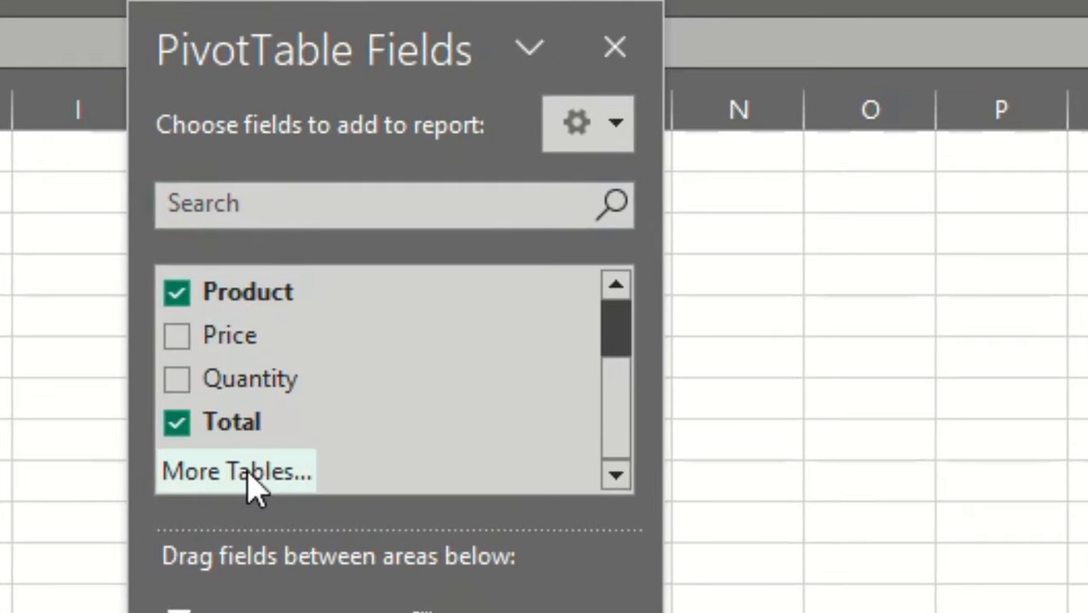
pyautogui.click(249, 474)
pyautogui.press('Return')
pyautogui.scroll(-1, 353, 440)
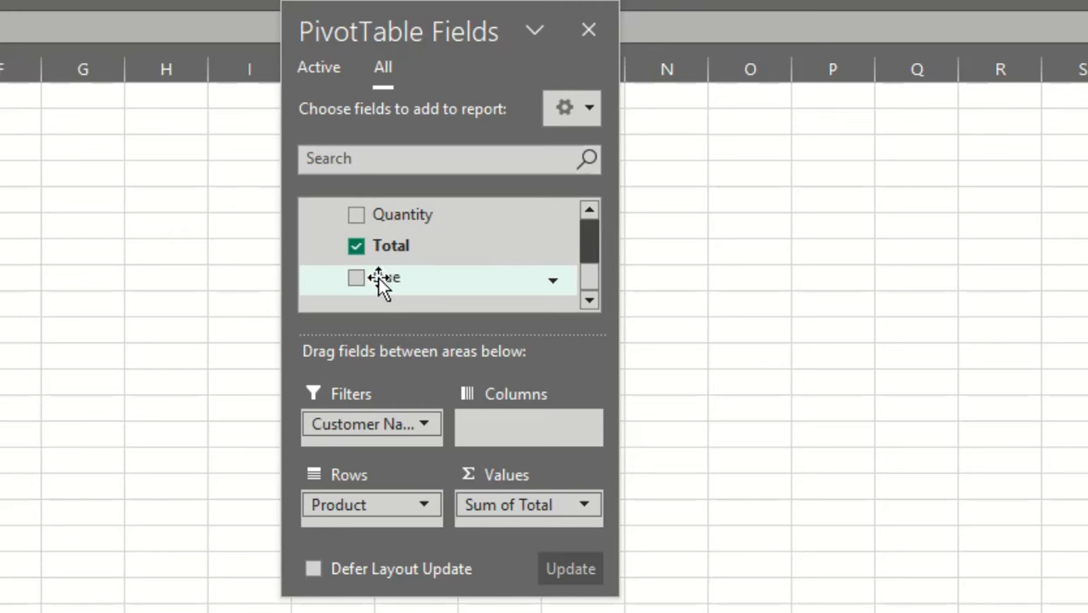
pyautogui.moveTo(393, 281); pyautogui.dragTo(448, 351)
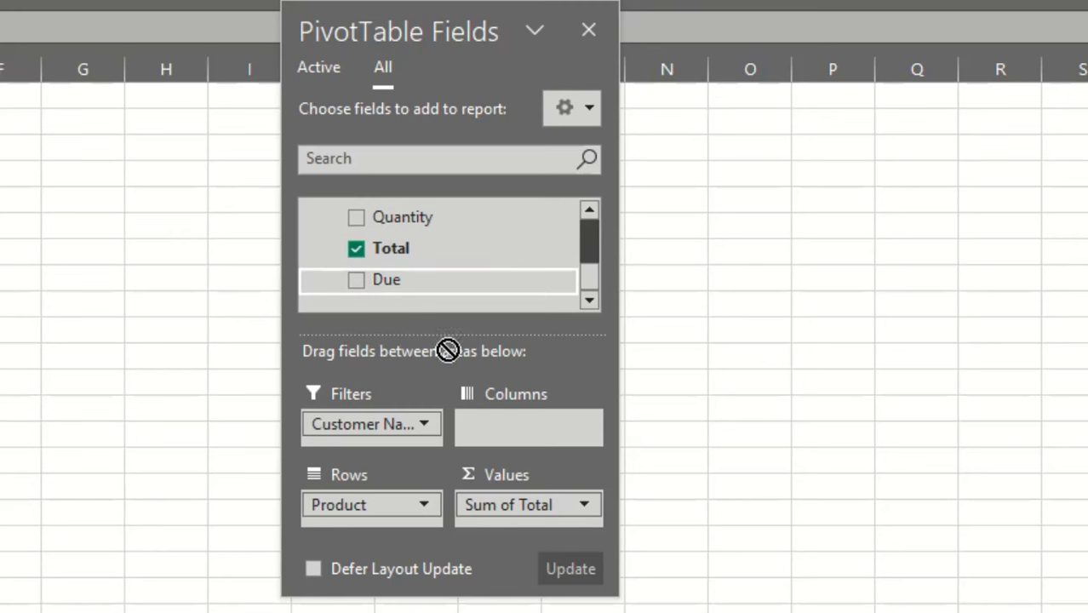
pyautogui.moveTo(423, 272); pyautogui.dragTo(493, 513)
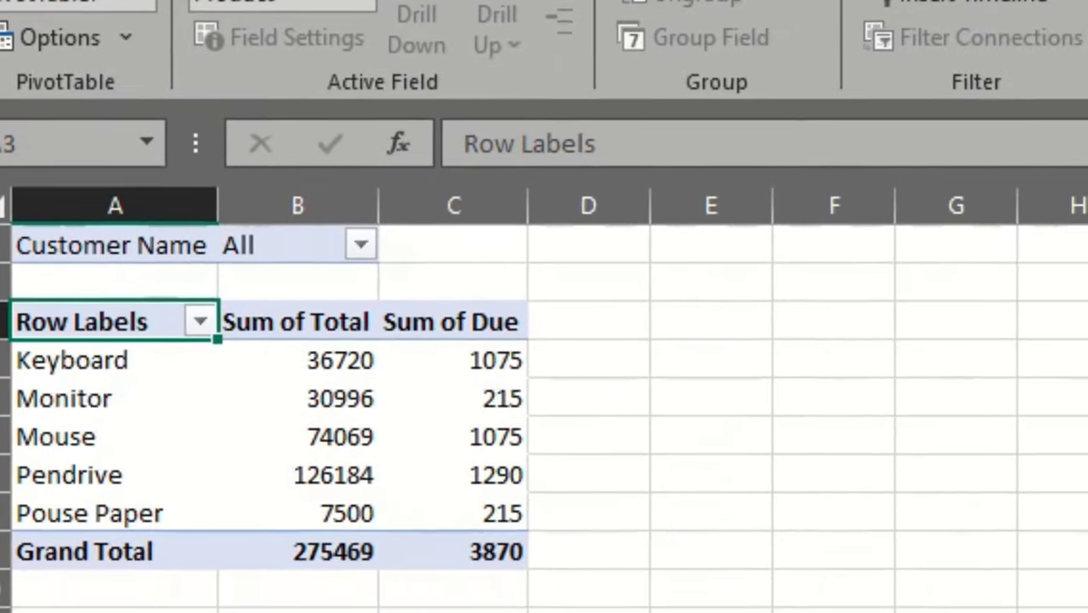
pyautogui.click(253, 595)
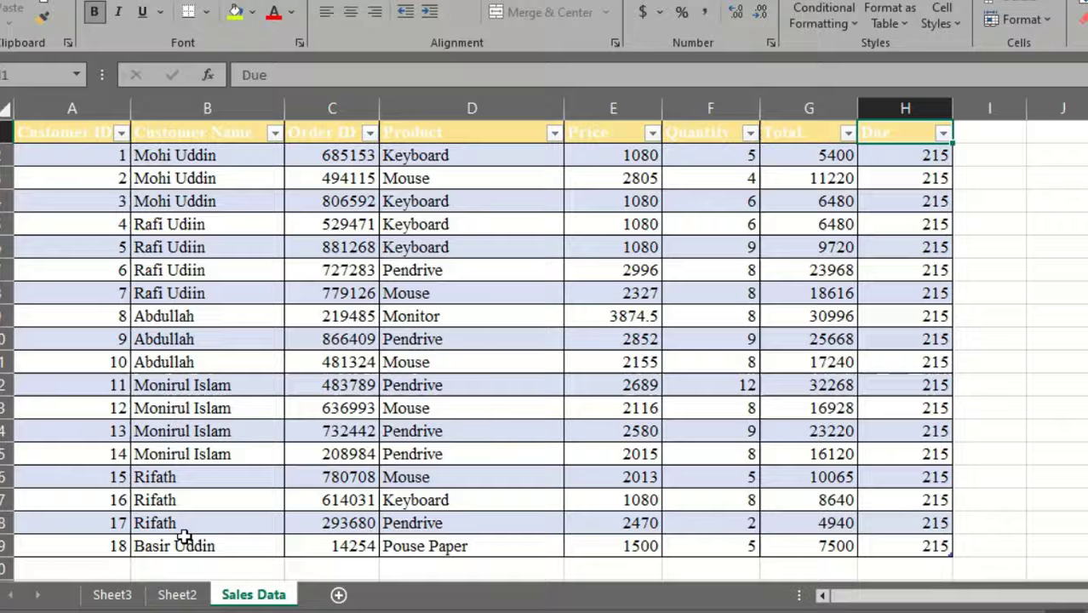
# Fill row 20 with ID 19, the new customer's name, its order ID and product Pouse Paper
pyautogui.scroll(-1, 132, 511)
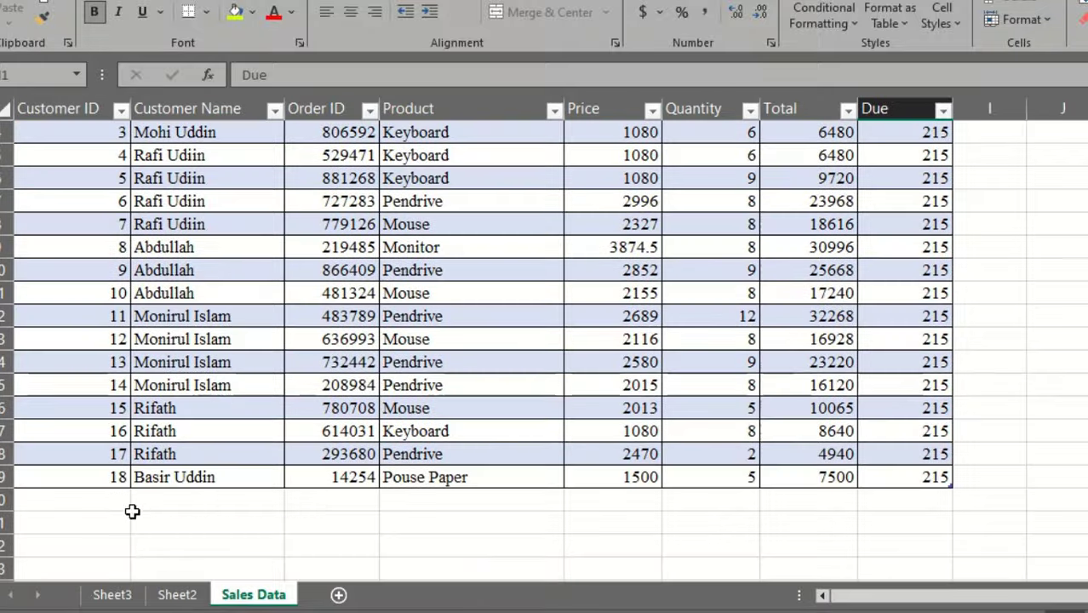
pyautogui.click(114, 496)
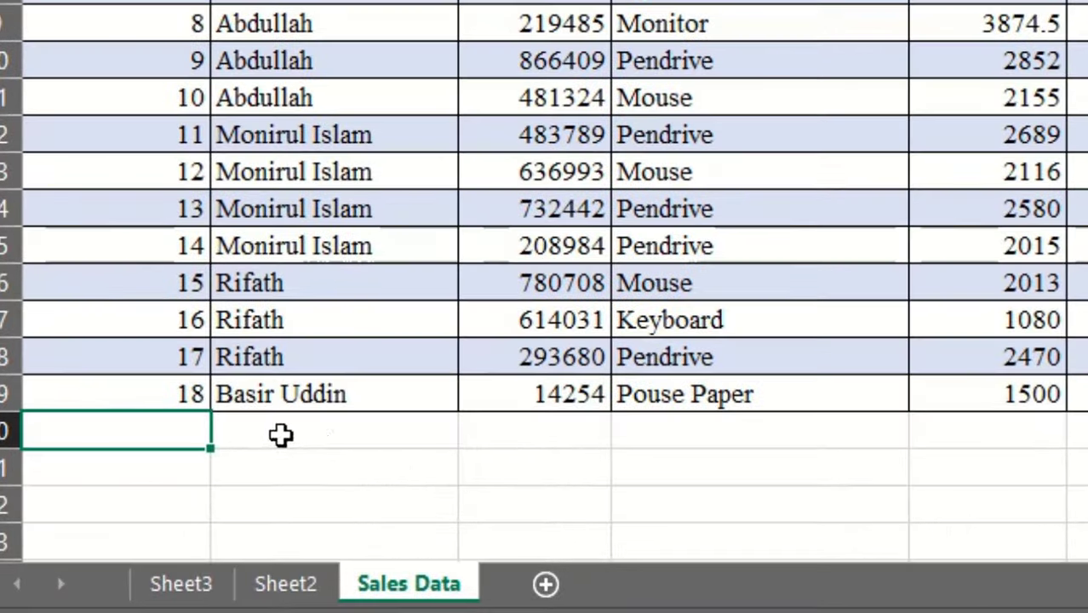
pyautogui.press('Tab')
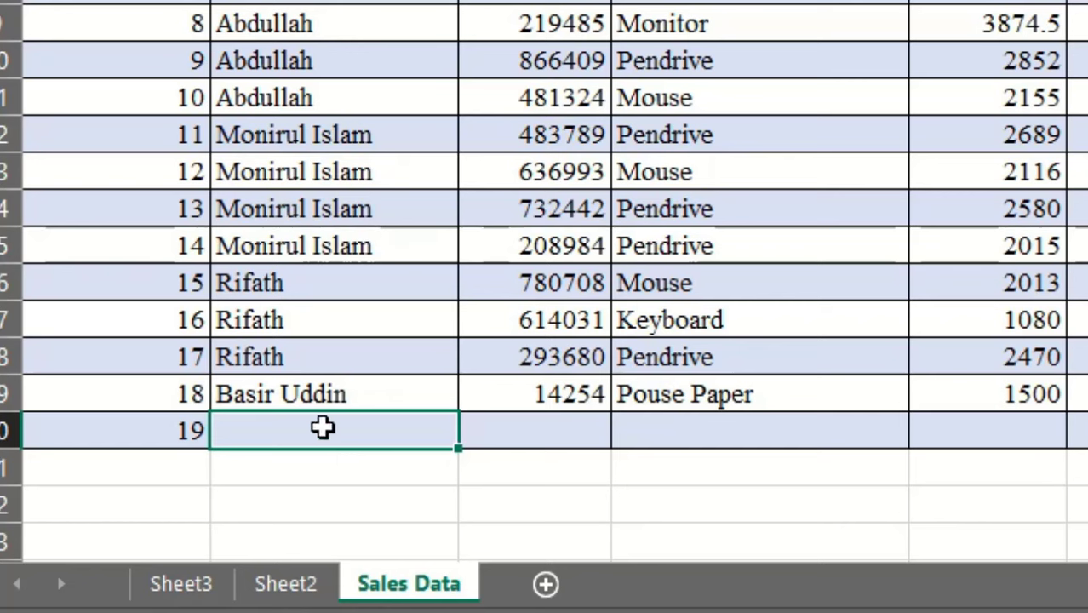
pyautogui.write('R')
pyautogui.press('BackSpace')
pyautogui.write('Morsed Alam')
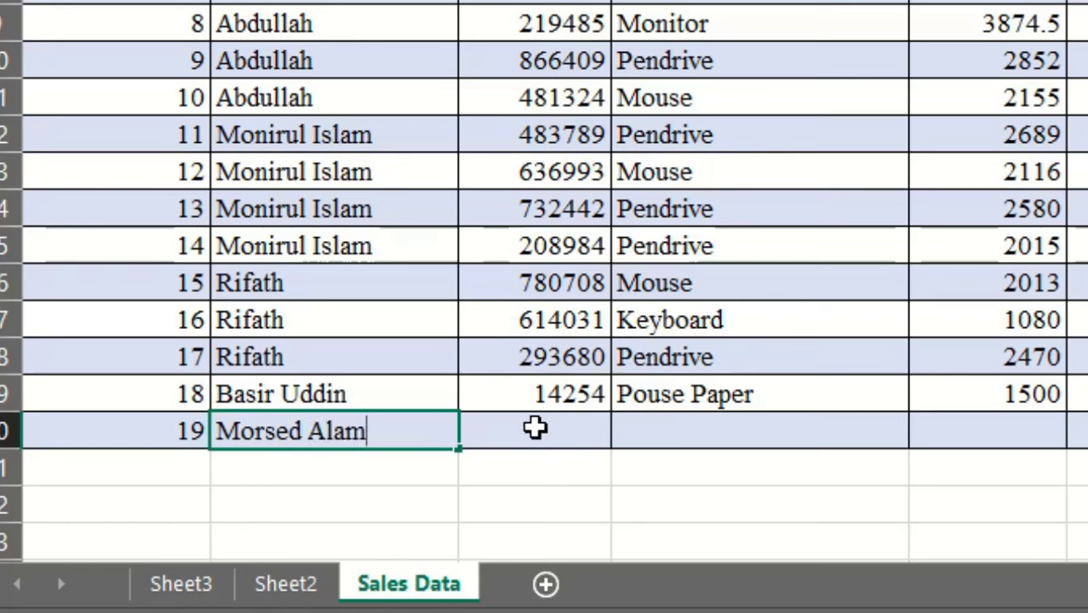
pyautogui.press('Tab')
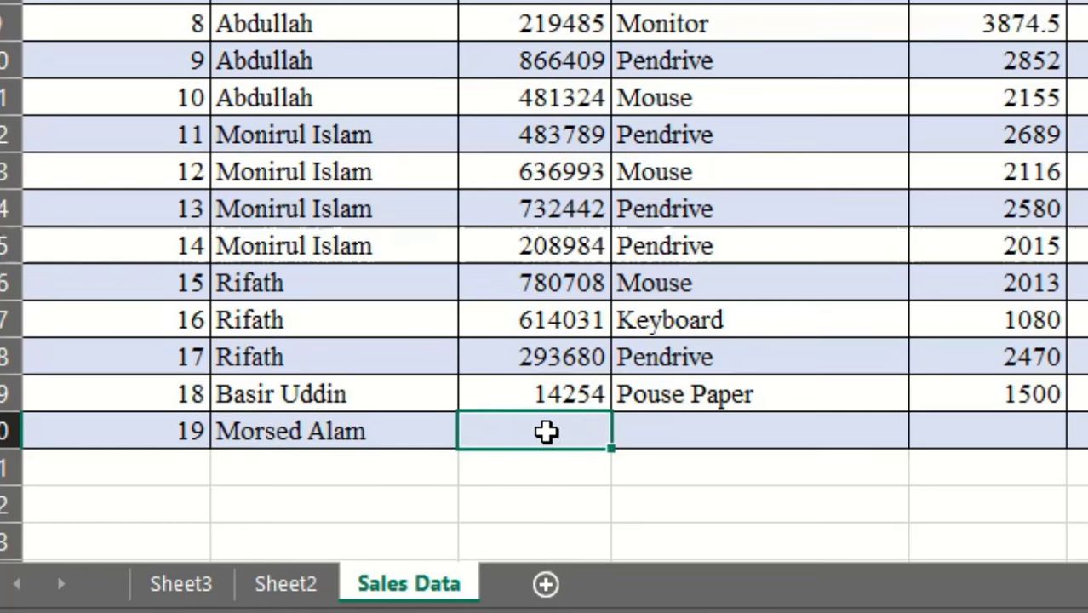
pyautogui.write('1424')
pyautogui.press('Tab')
pyautogui.write('P')
pyautogui.press('Tab')
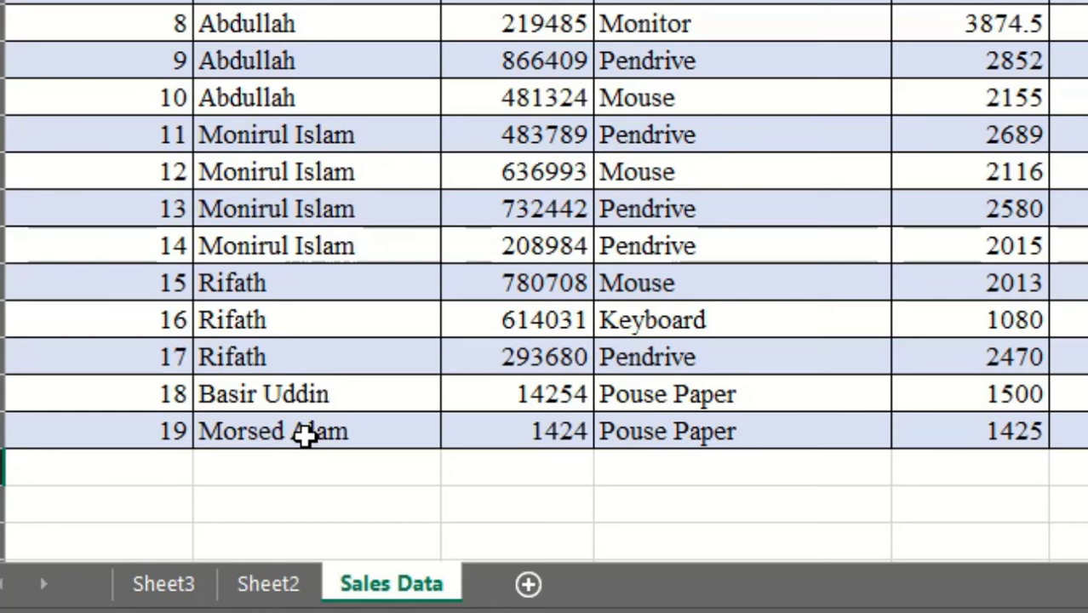
# Refresh all pivot data on Sheet3 so the new source row is included
pyautogui.click(164, 584)
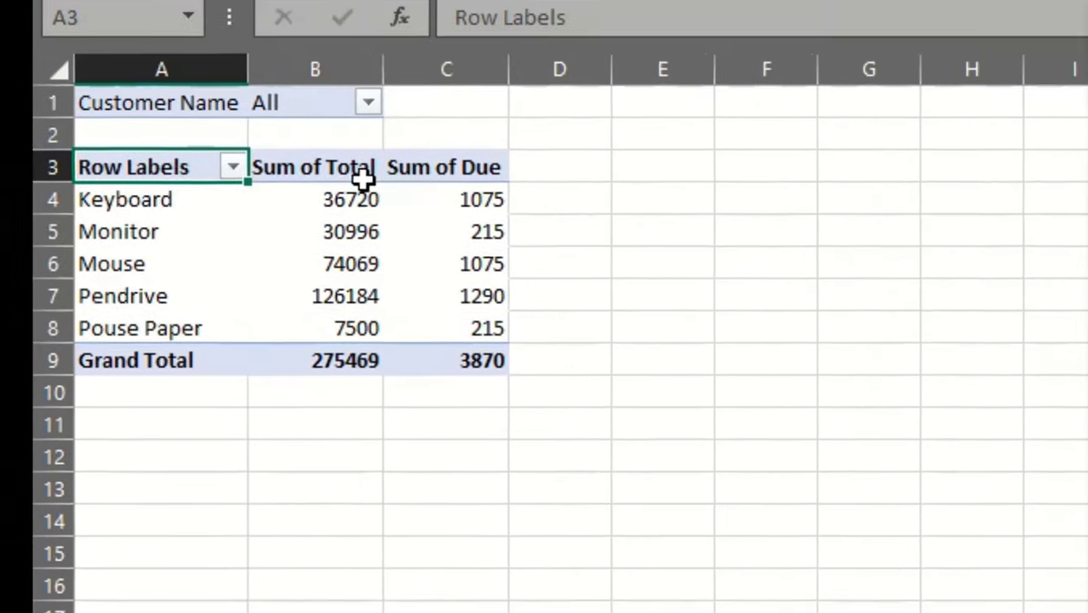
pyautogui.click(362, 170)
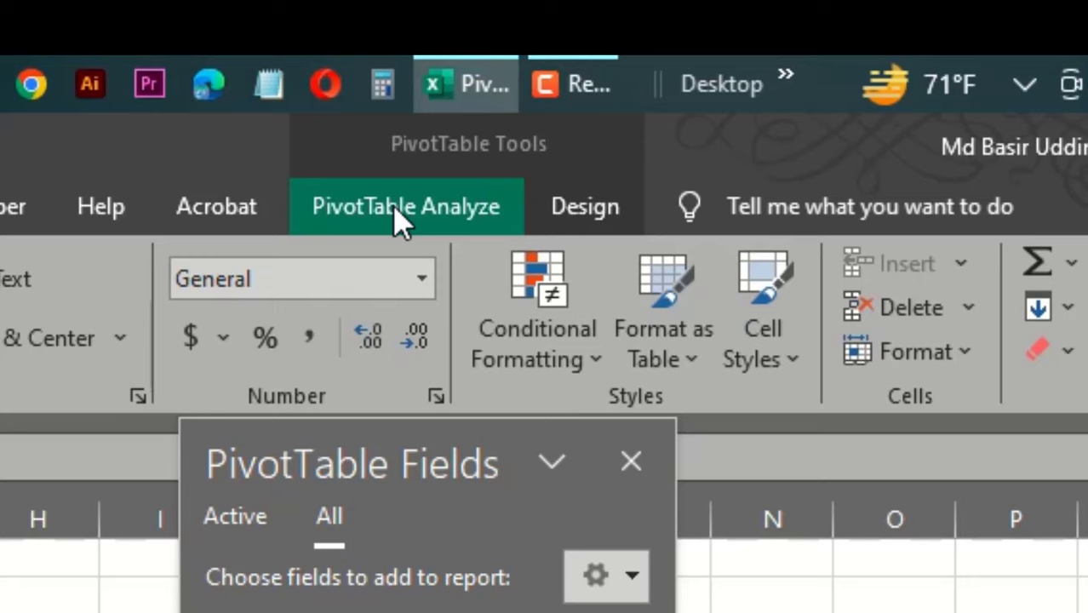
pyautogui.click(400, 220)
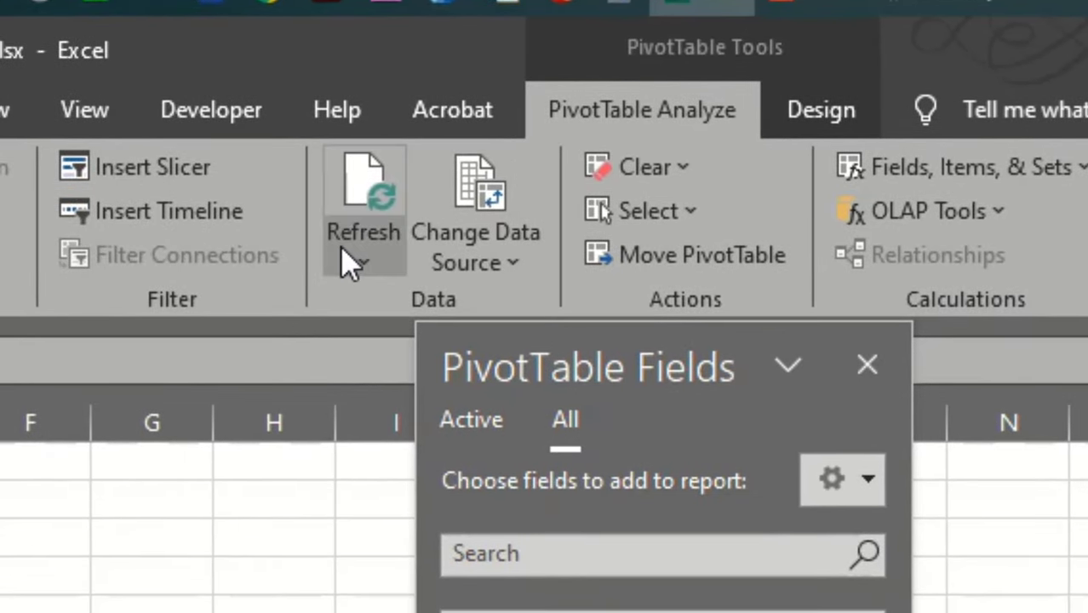
pyautogui.click(341, 260)
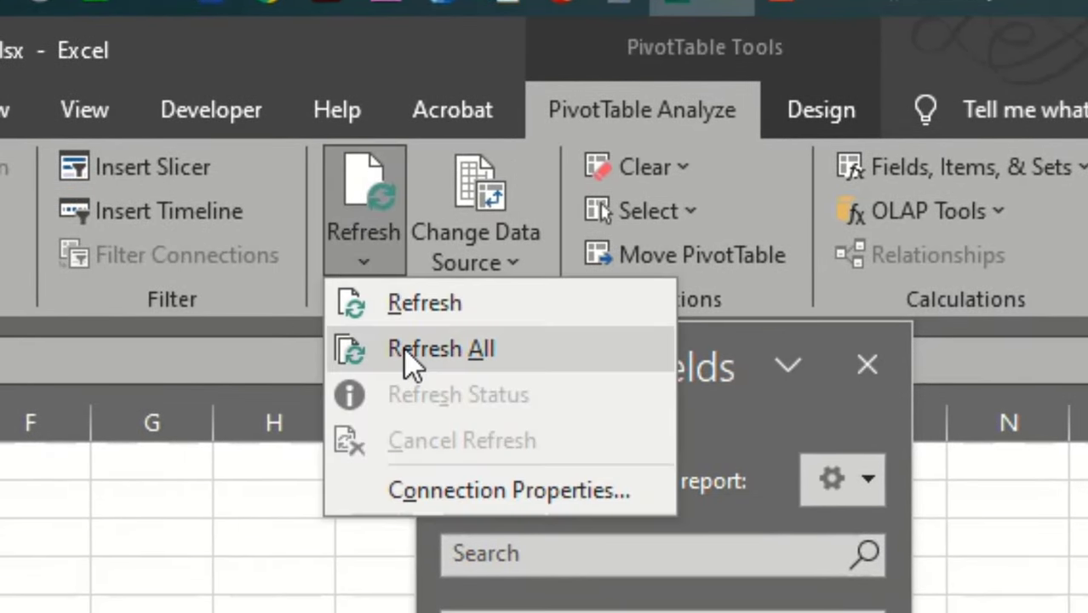
pyautogui.click(460, 351)
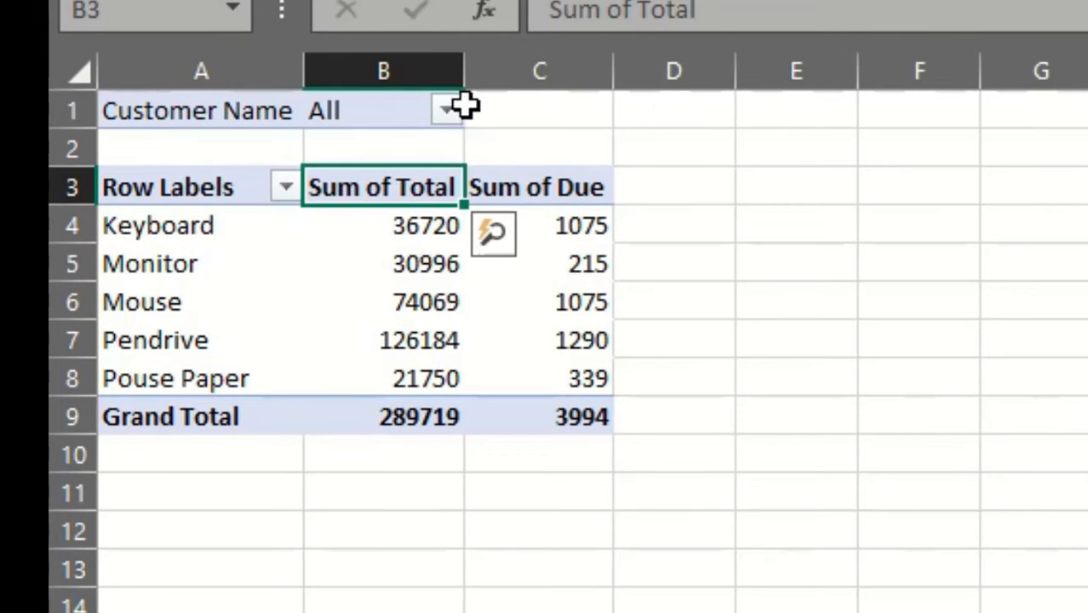
# Filter the pivot's Customer Name field to show only the newly added customer
pyautogui.click(445, 110)
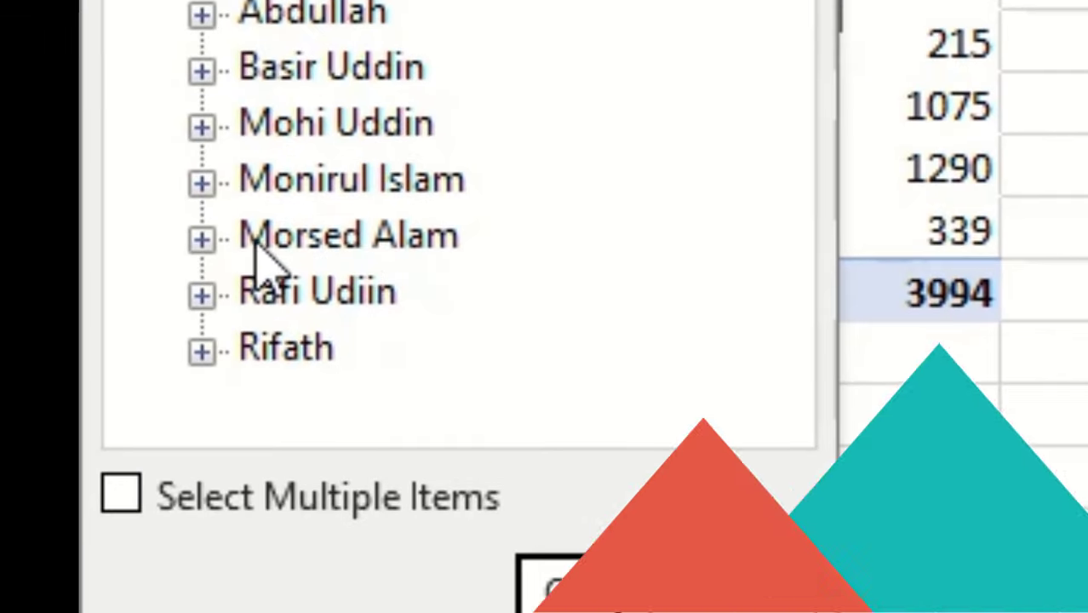
pyautogui.click(298, 249)
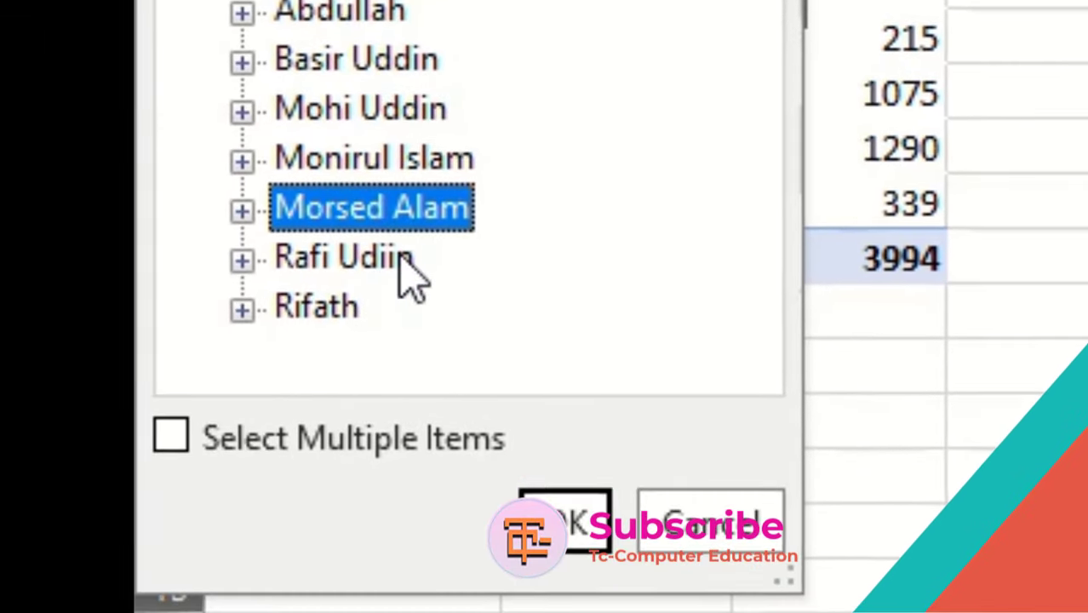
pyautogui.click(569, 591)
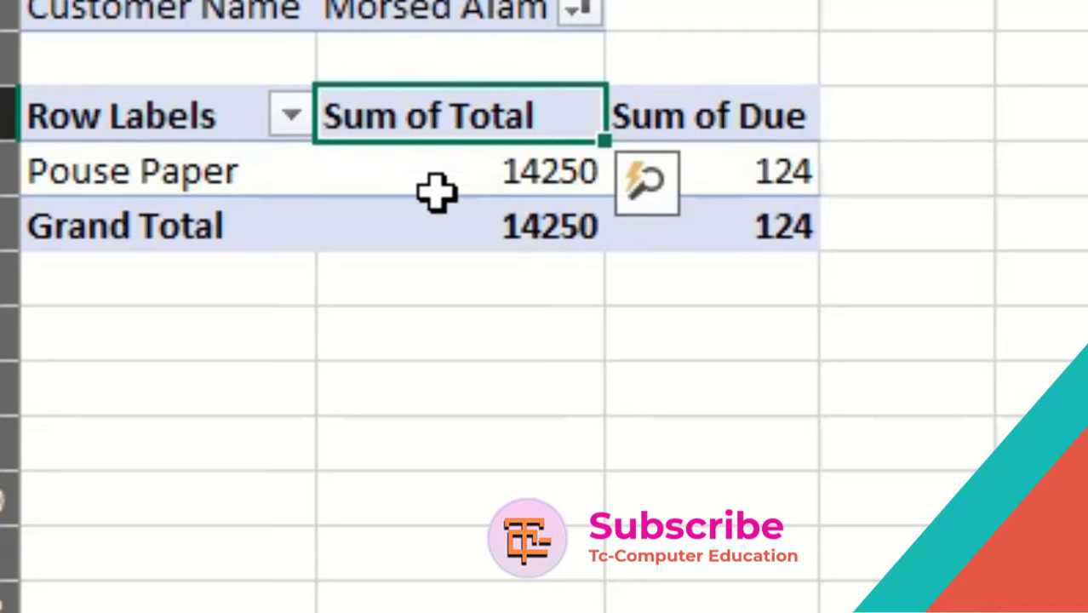
# Show Sum of Total as % of Column Total, so Monitor, Mouse and Pendrive each read 100.00%
pyautogui.moveTo(511, 198)
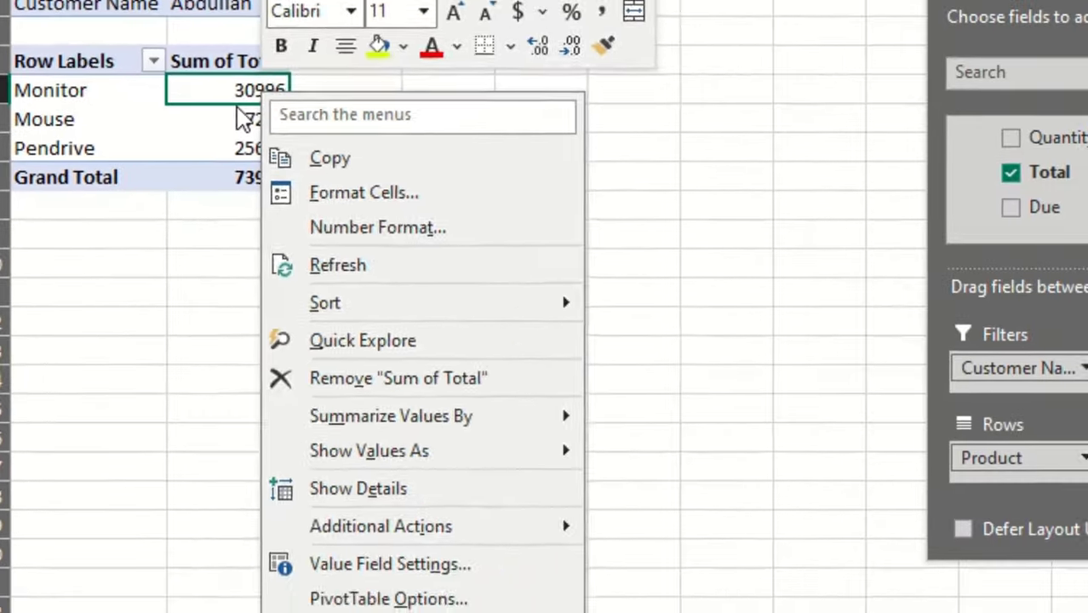
pyautogui.moveTo(688, 612)
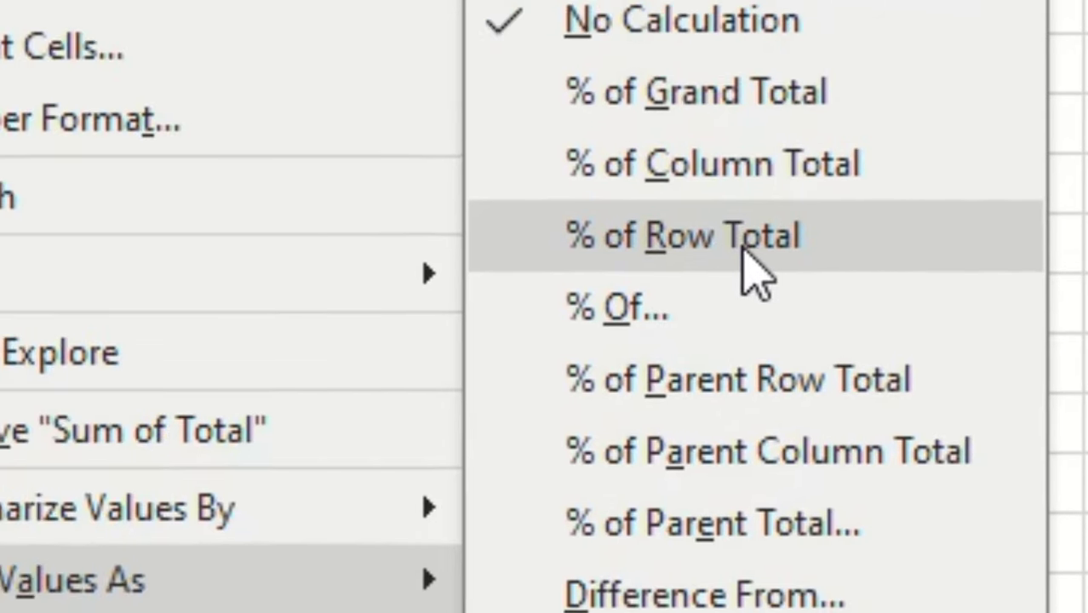
pyautogui.click(745, 251)
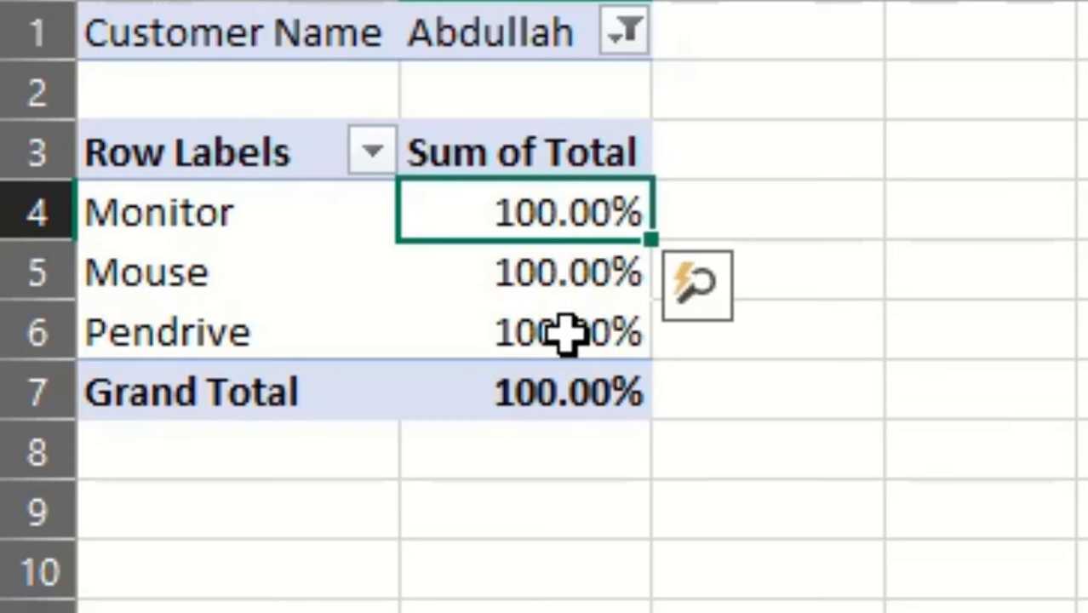
pyautogui.moveTo(594, 272)
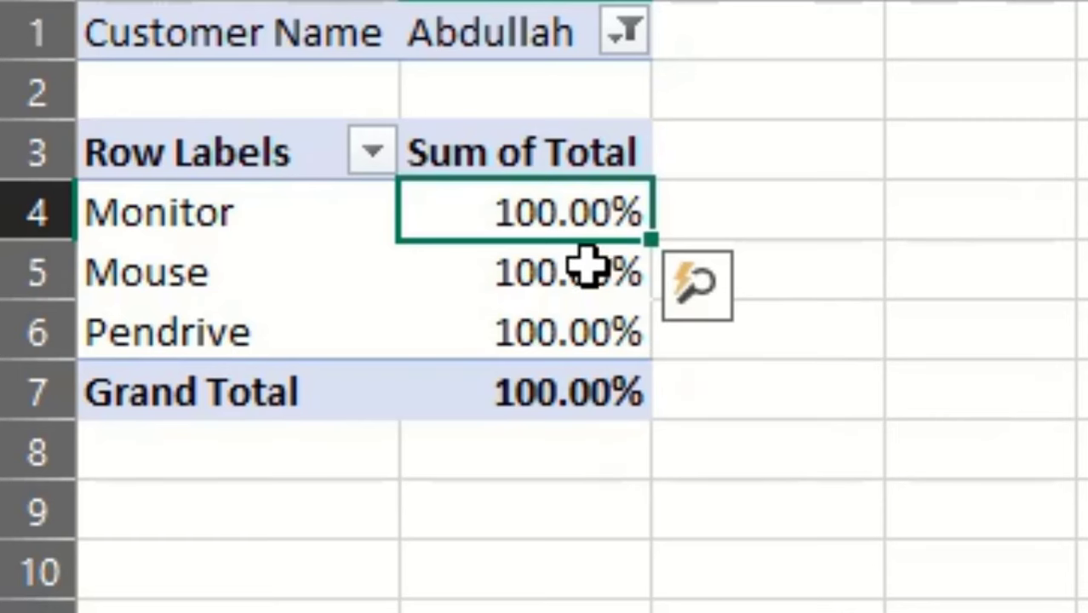
pyautogui.rightClick(562, 212)
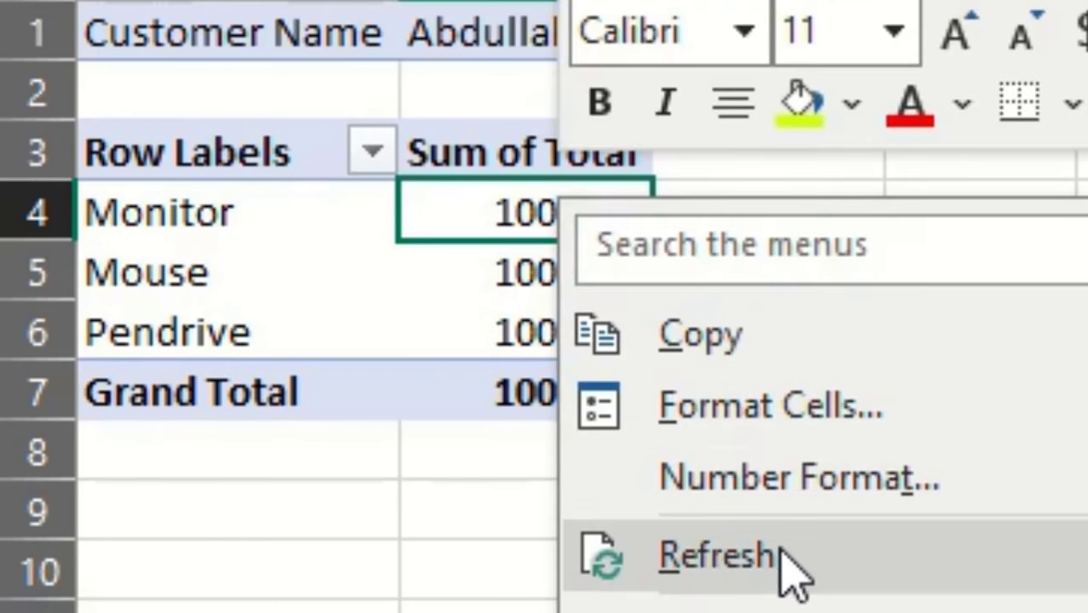